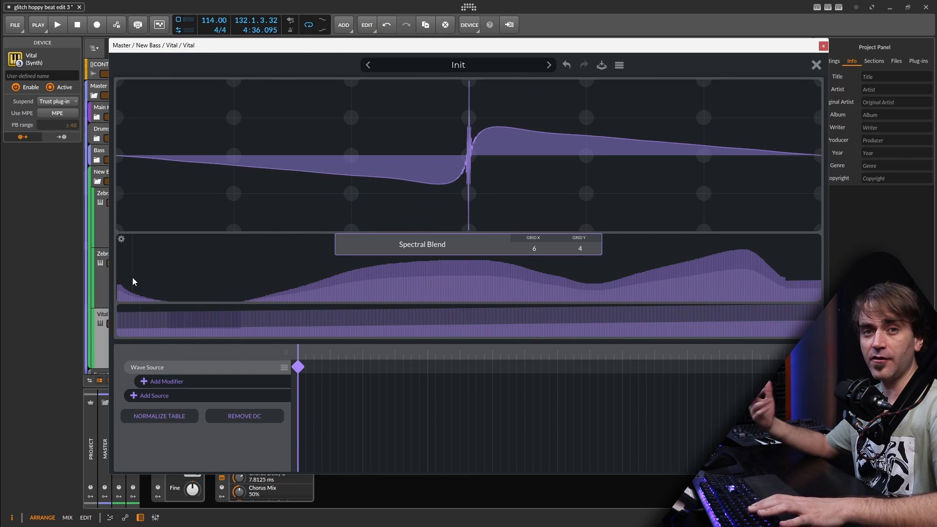
Step: Erase all but the lowest harmonics at the first Wave Source keyframe and add a second keyframe after it
left_click_drag(123, 298, 830, 361)
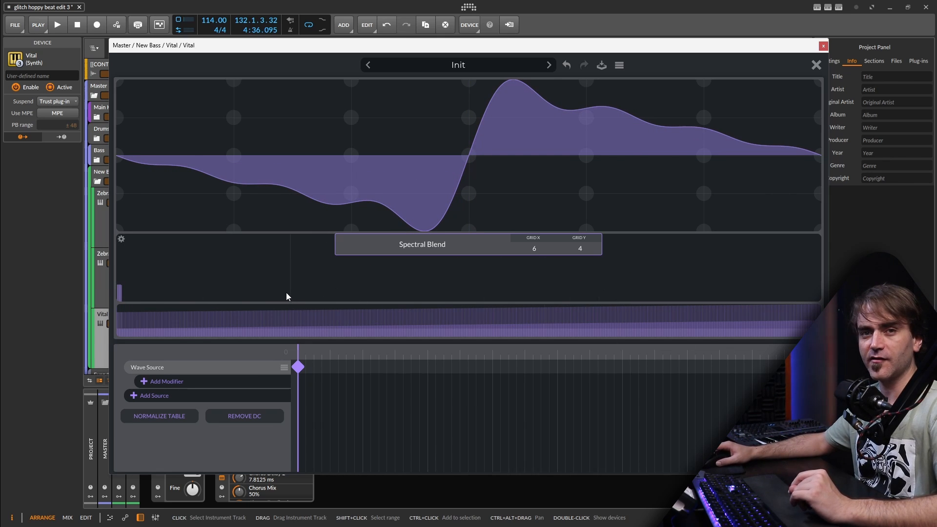
left_click(353, 351)
left_click(361, 367)
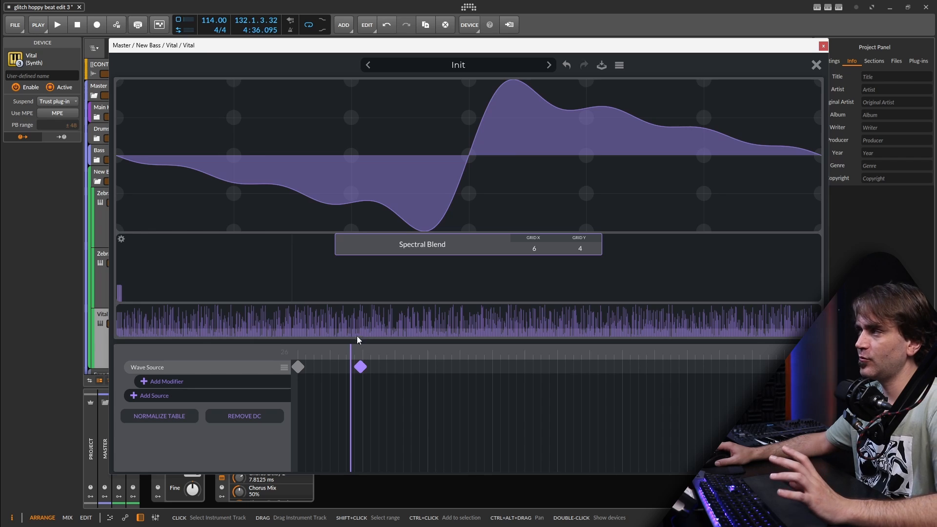
Step: Paint humps of upper harmonics at the second keyframe, then add a third keyframe and repaint its harmonic spectrum across the range
left_click(364, 350)
mouse_move(188, 293)
left_mouse_down()
mouse_move(616, 280)
mouse_move(581, 297)
left_mouse_up()
left_click(476, 354)
left_click(477, 364)
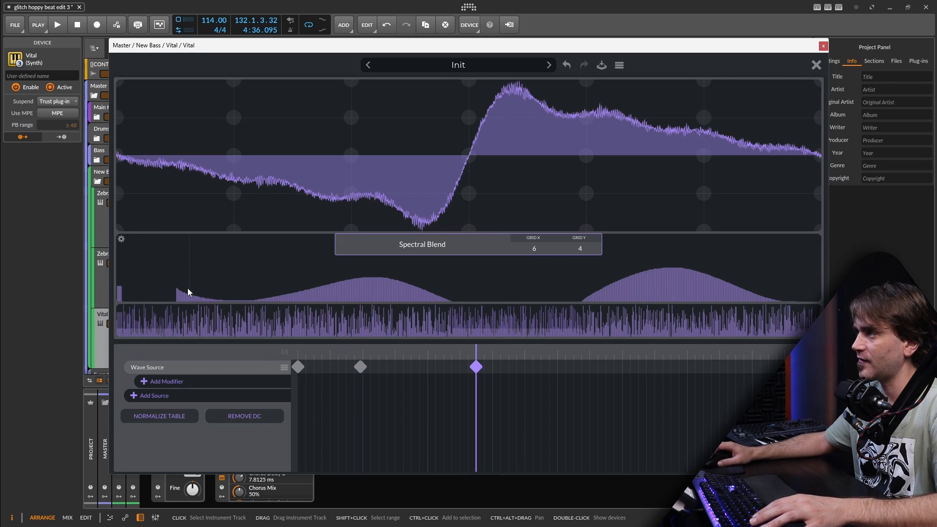
mouse_move(189, 289)
left_mouse_down()
mouse_move(428, 272)
mouse_move(661, 297)
mouse_move(120, 276)
left_mouse_up()
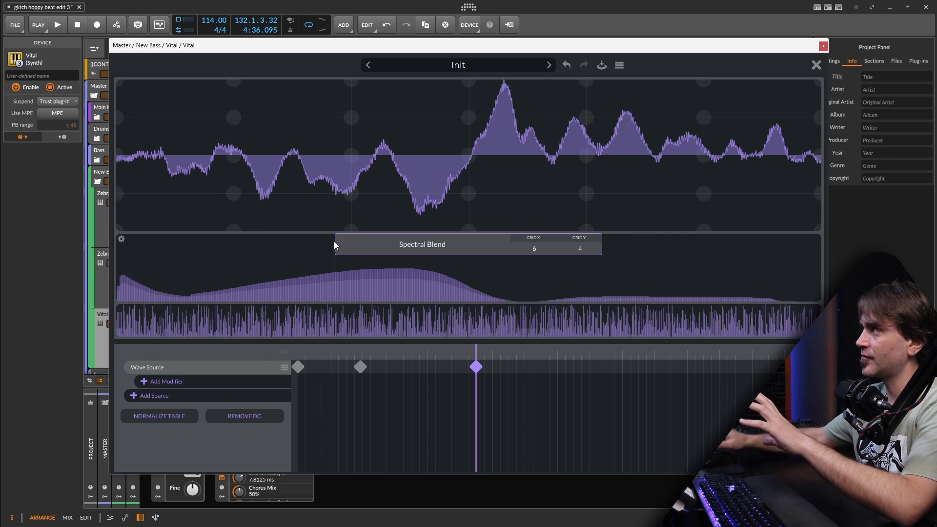
Step: Leave the wavetable editor to view oscillator 1's spectral morph types, and reopen the editor
left_click(816, 65)
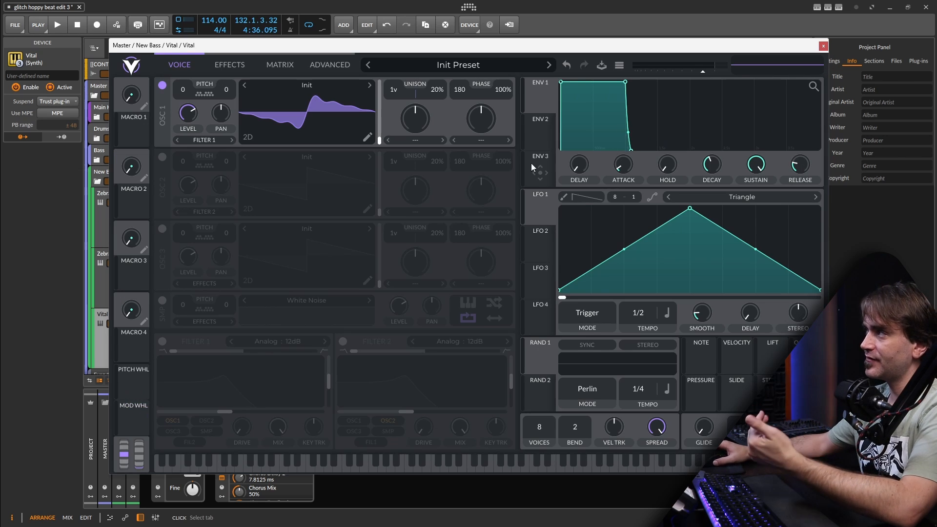
left_click(419, 142)
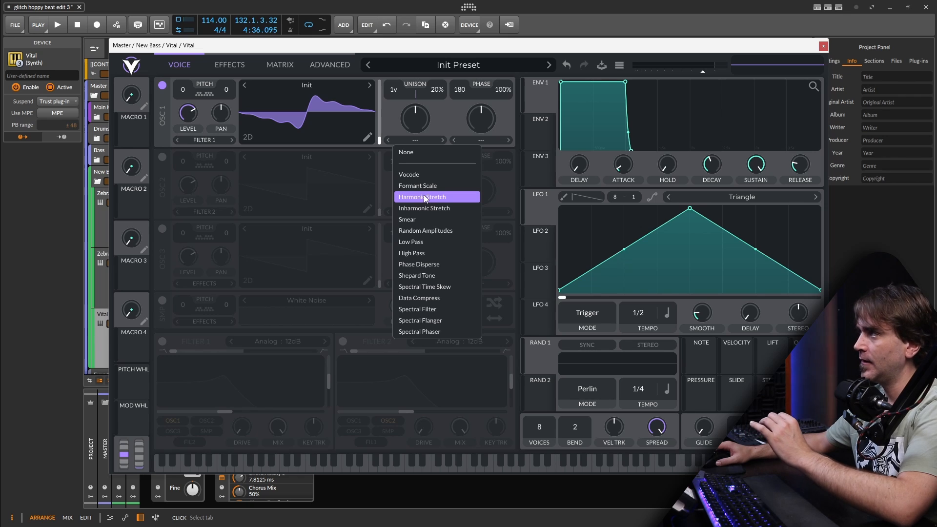
left_click(446, 117)
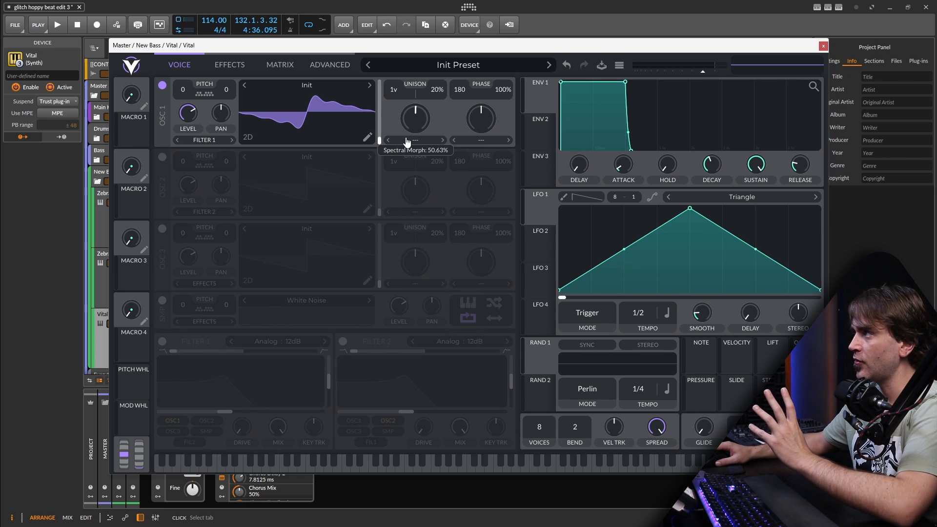
left_click(367, 137)
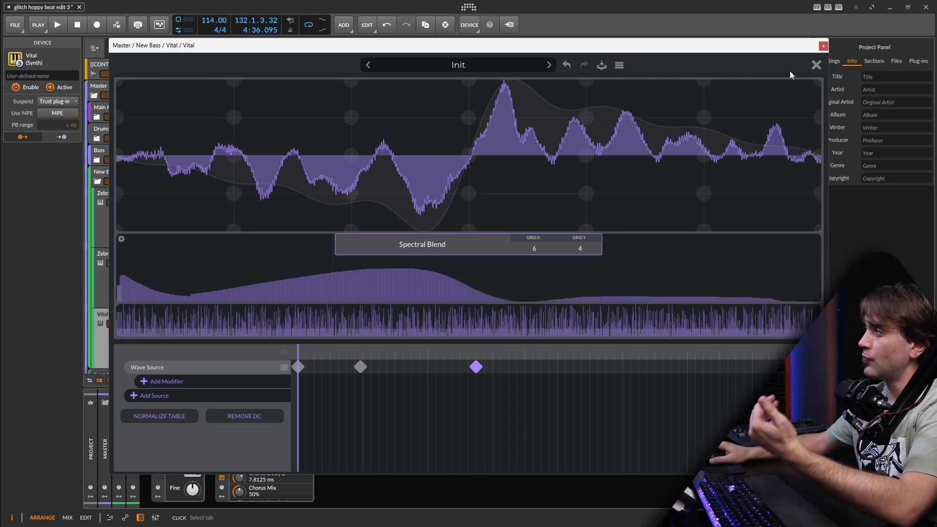
Step: Close Vital and open the Zebralette3 plug-in window on the second Zebralette3 track
left_click(823, 48)
left_click(120, 293)
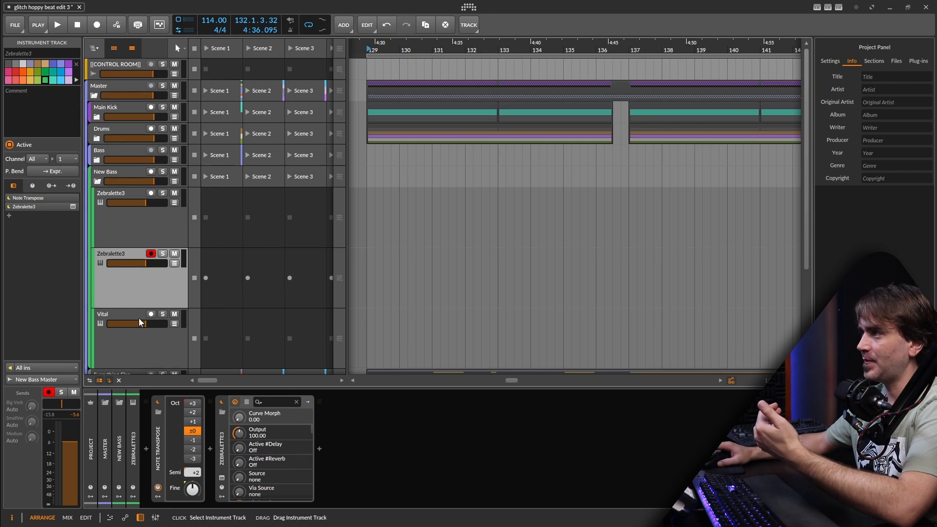
left_click(222, 479)
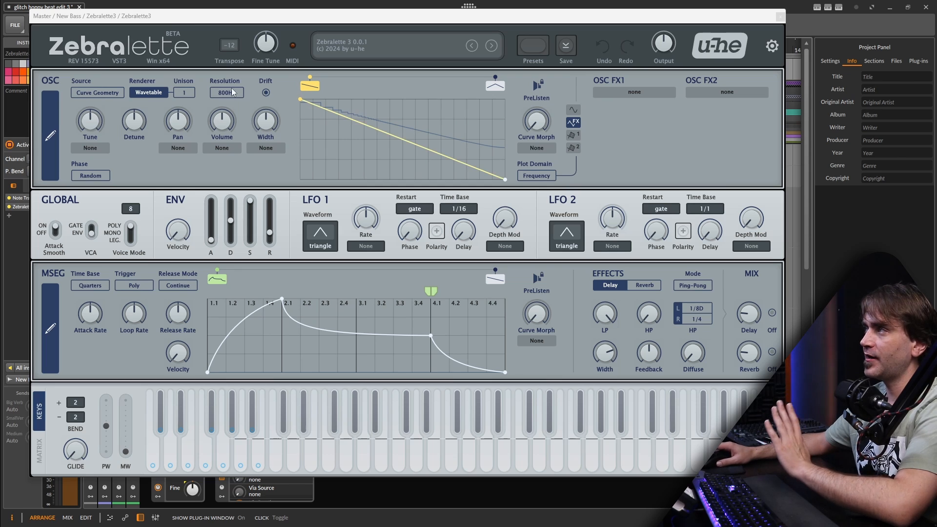
Step: Switch the oscillator's renderer to Additive and look through the available harmonics counts and OSC FX1 effects
left_click(146, 94)
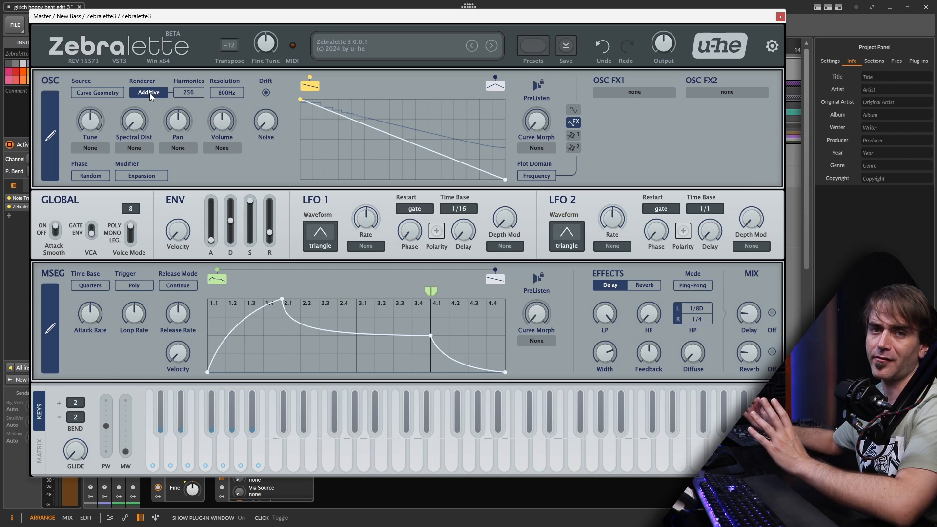
left_click(189, 92)
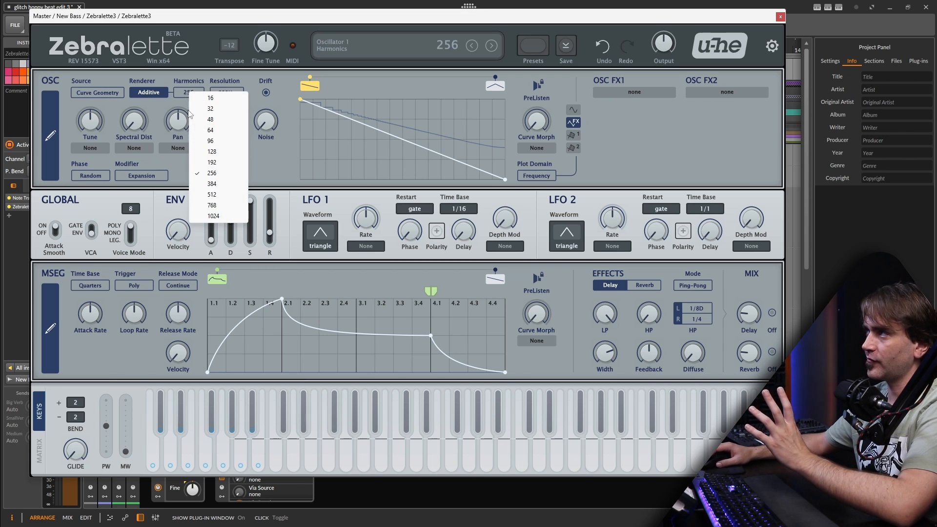
left_click(183, 95)
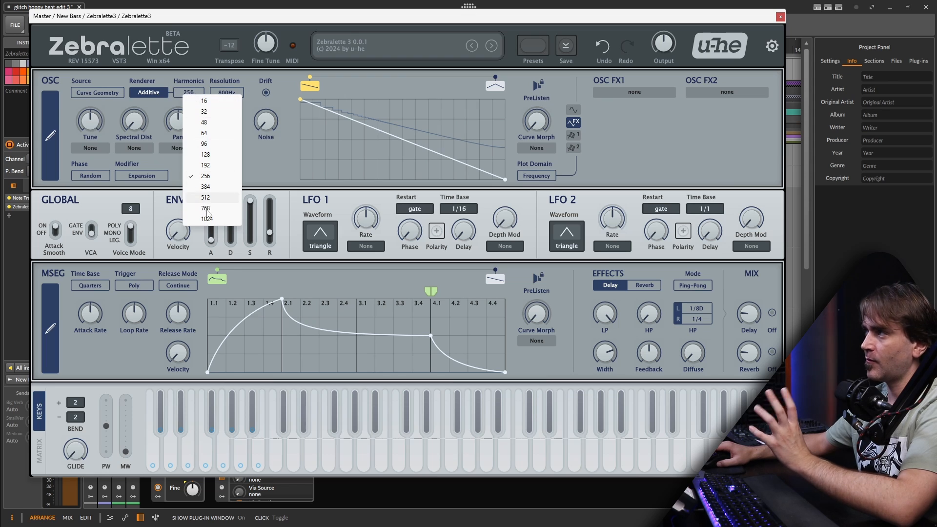
left_click(169, 99)
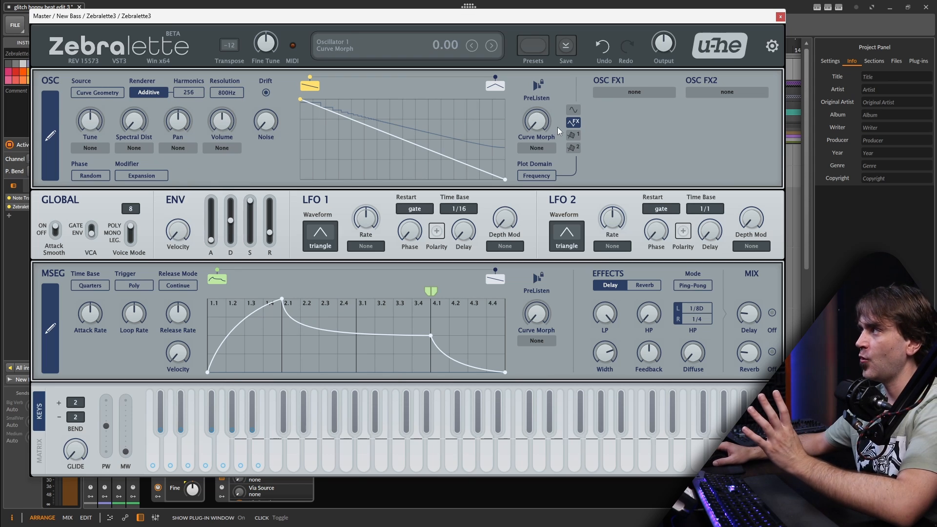
left_click(627, 93)
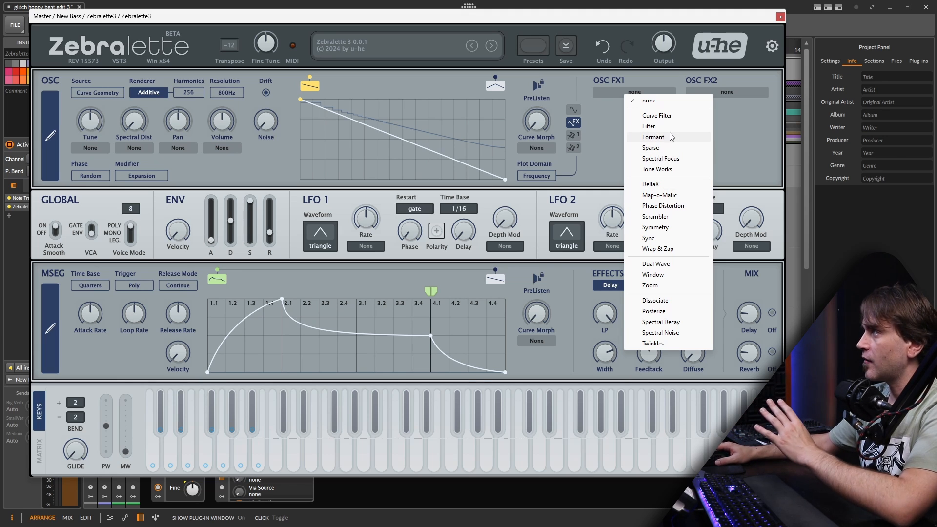
left_click(736, 151)
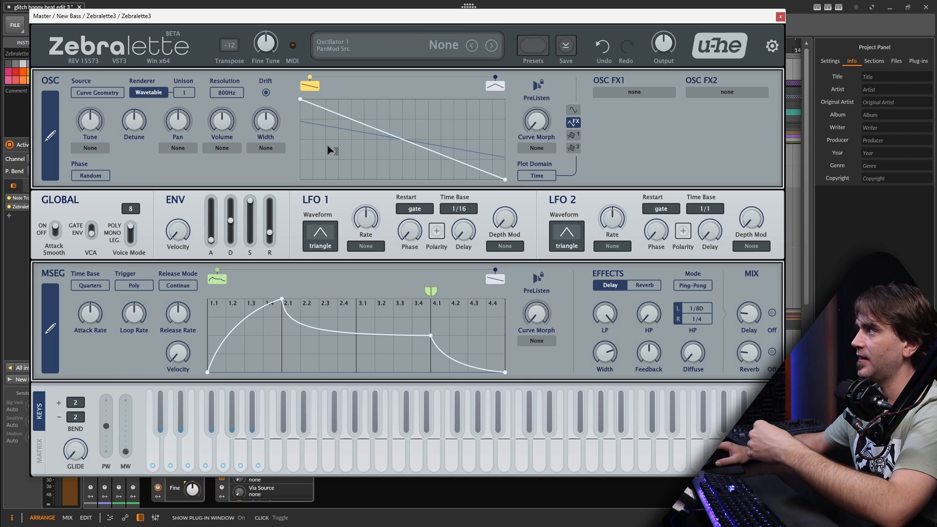
Step: Load the DeltaX effect in OSC FX1 and try its Depth control, leaving it at 0
left_click(634, 92)
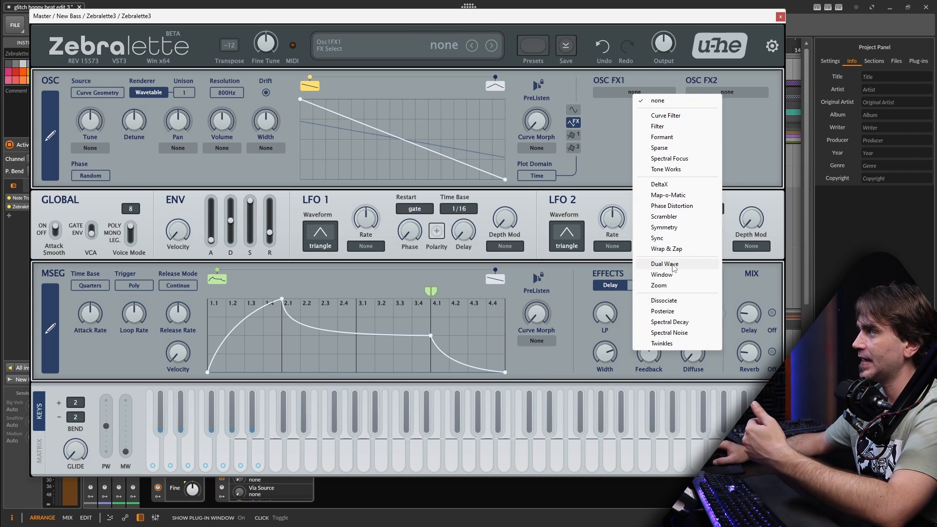
left_click(659, 184)
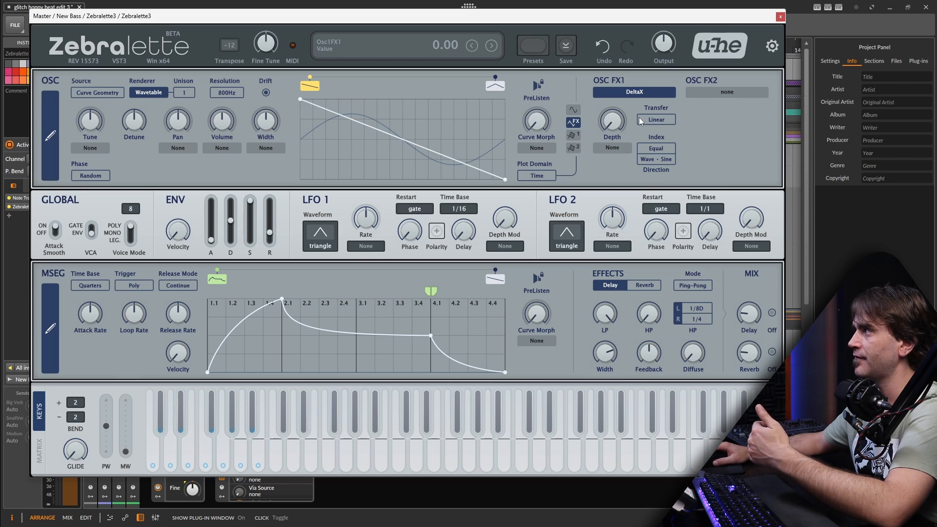
left_click_drag(613, 120, 611, 145)
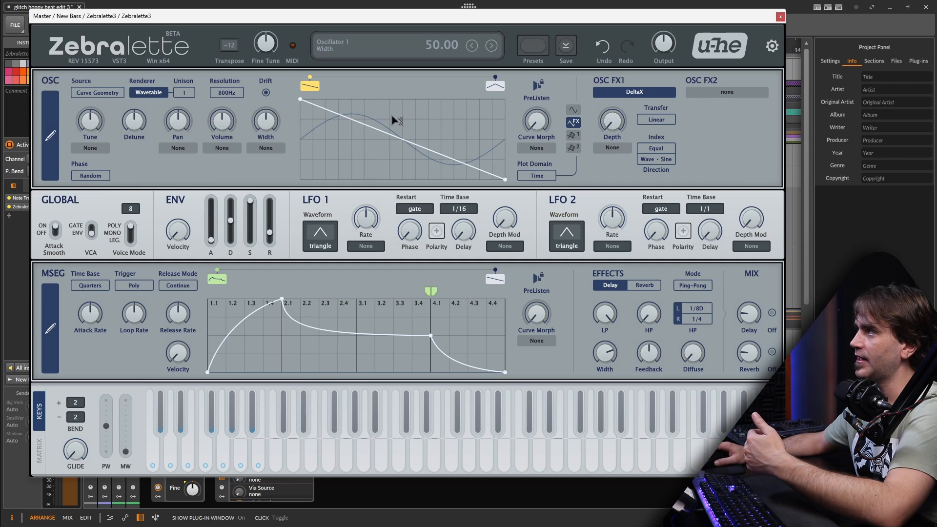
Step: Open the oscillator's curve editor and paint an irregular freehand waveform over the curve at morph position 0 with the Paint tool
left_click(55, 137)
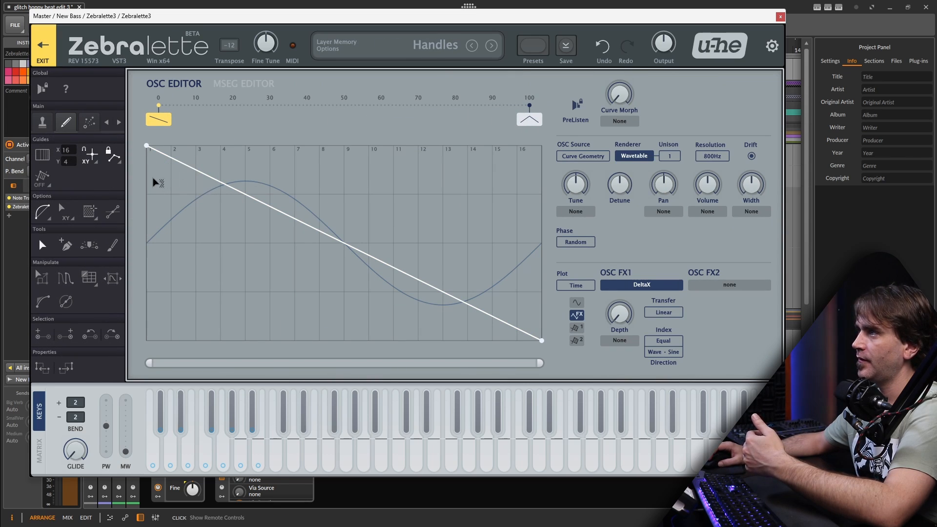
left_click(67, 247)
left_click(110, 248)
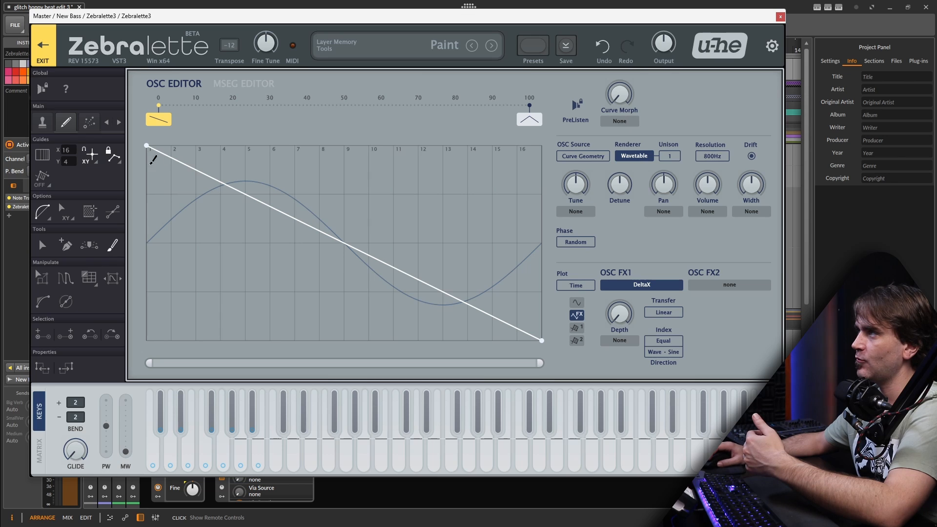
mouse_move(150, 148)
left_mouse_down()
mouse_move(424, 218)
mouse_move(530, 319)
left_mouse_up()
mouse_move(182, 188)
left_mouse_down()
mouse_move(218, 147)
mouse_move(341, 251)
mouse_move(538, 306)
left_mouse_up()
Step: Sweep the DeltaX Depth up and down to test its effect on the painted curve, returning it to 0
scroll(624, 313, "up", 5)
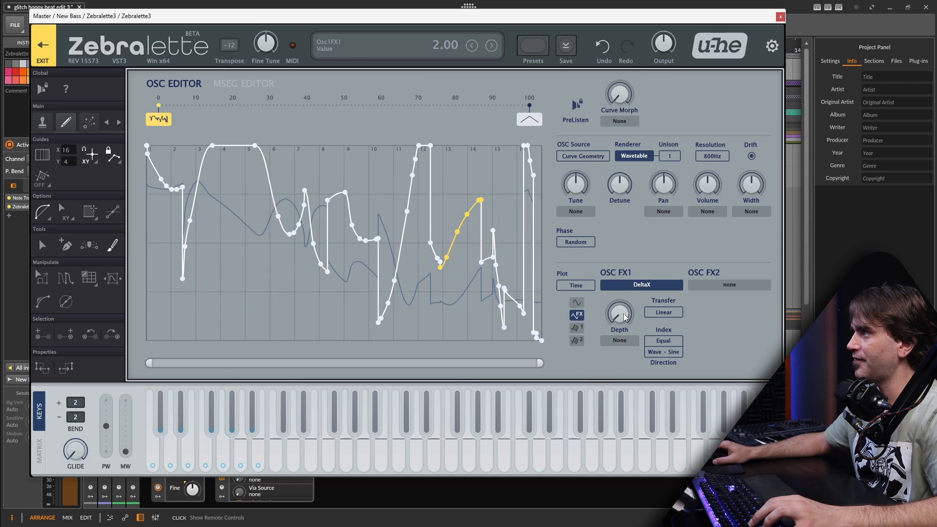
scroll(623, 312, "up", 6)
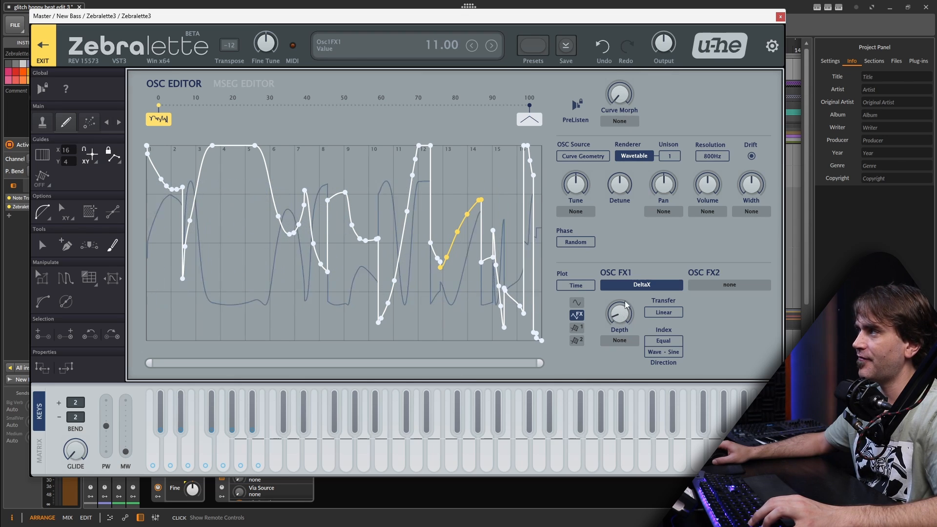
scroll(624, 312, "down", 8)
scroll(624, 313, "down", 1)
scroll(623, 313, "up", 5)
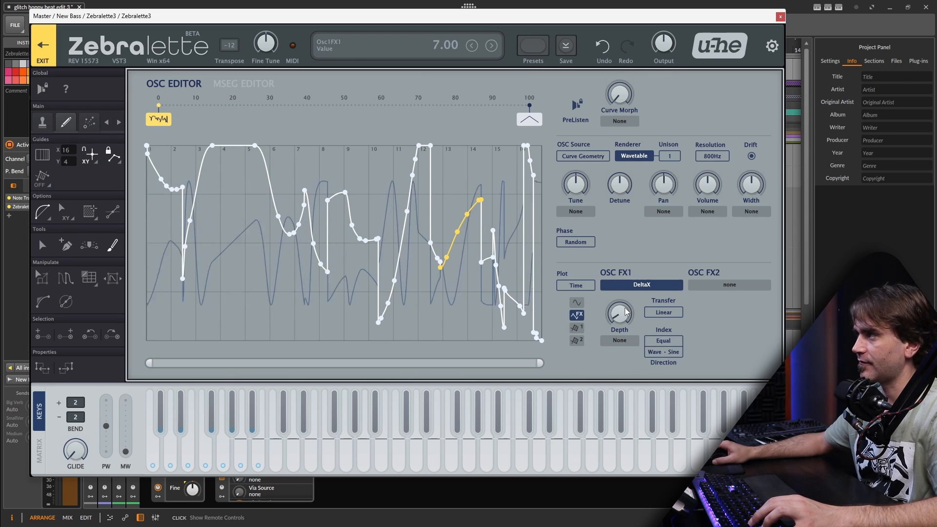
scroll(624, 312, "down", 4)
left_click(223, 478)
left_click(223, 478)
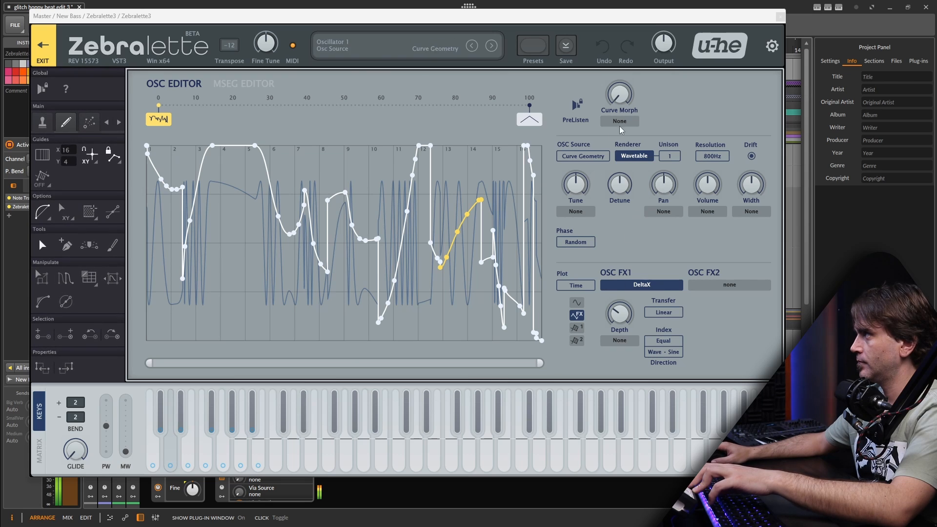
mouse_move(614, 346)
left_mouse_down()
mouse_move(614, 359)
mouse_move(631, 284)
mouse_move(619, 361)
mouse_move(619, 317)
mouse_move(629, 319)
mouse_move(618, 328)
left_mouse_up()
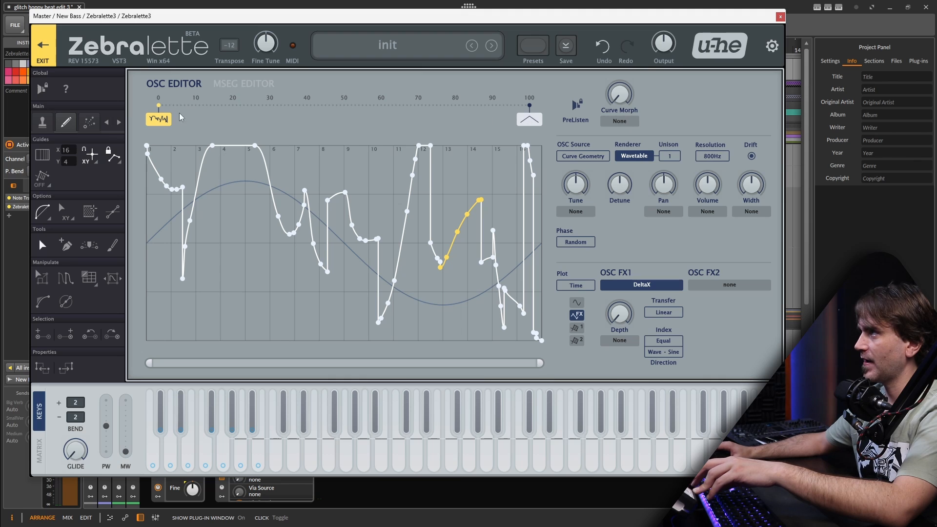
Step: Select the curve at morph position 100 and paint a stepped freehand waveform over it with the Paint tool
left_click(529, 118)
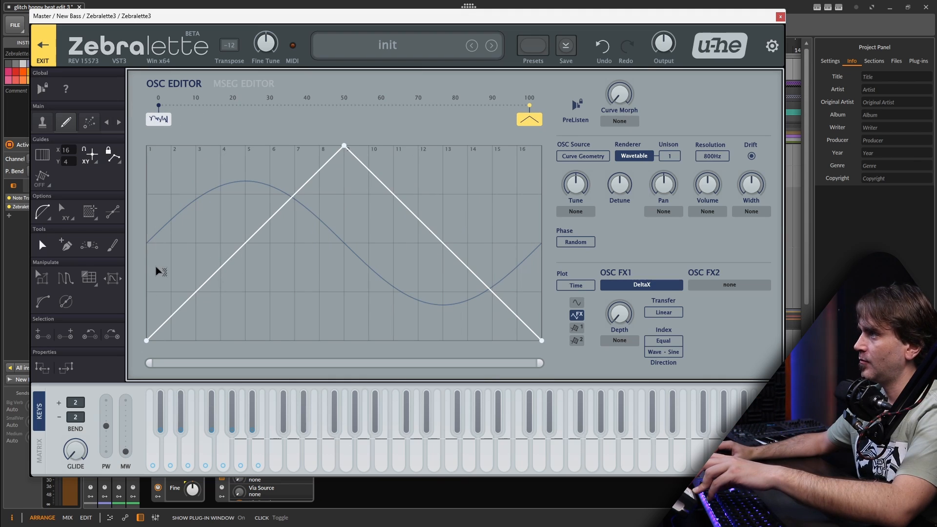
left_click(113, 245)
mouse_move(150, 336)
left_mouse_down()
mouse_move(163, 195)
mouse_move(356, 146)
mouse_move(541, 337)
left_mouse_up()
mouse_move(262, 327)
left_mouse_down()
mouse_move(226, 142)
mouse_move(430, 273)
mouse_move(539, 165)
left_mouse_up()
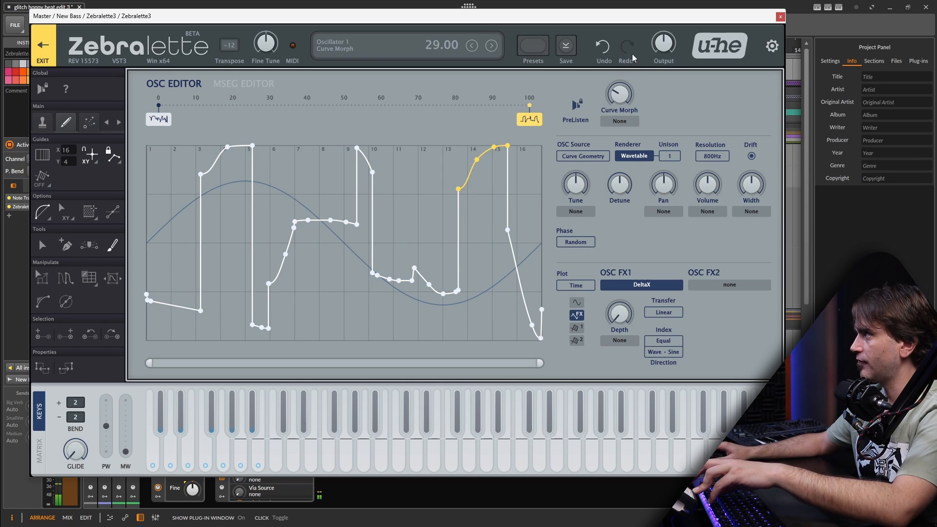
Step: Raise the DeltaX Depth, then switch the curve editor to Morph mode with Curve Morph at 0
left_click_drag(618, 318, 618, 283)
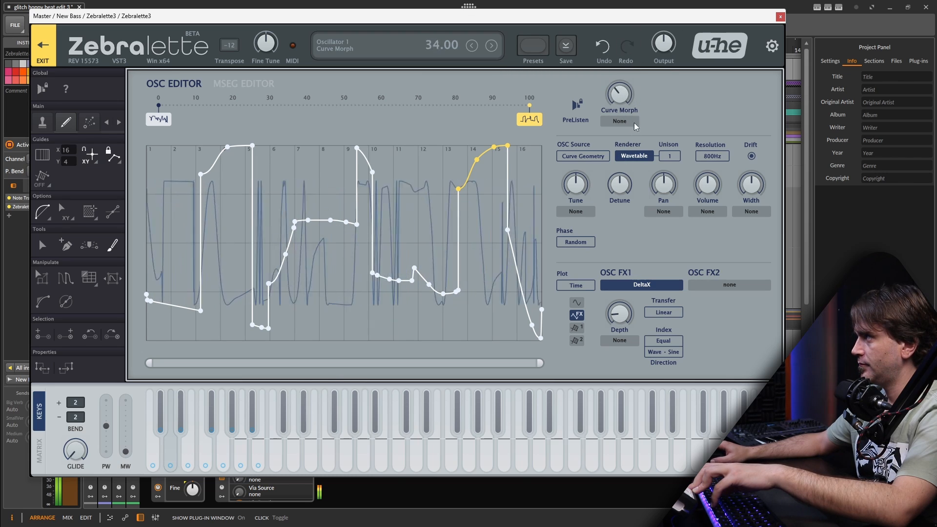
left_click(89, 126)
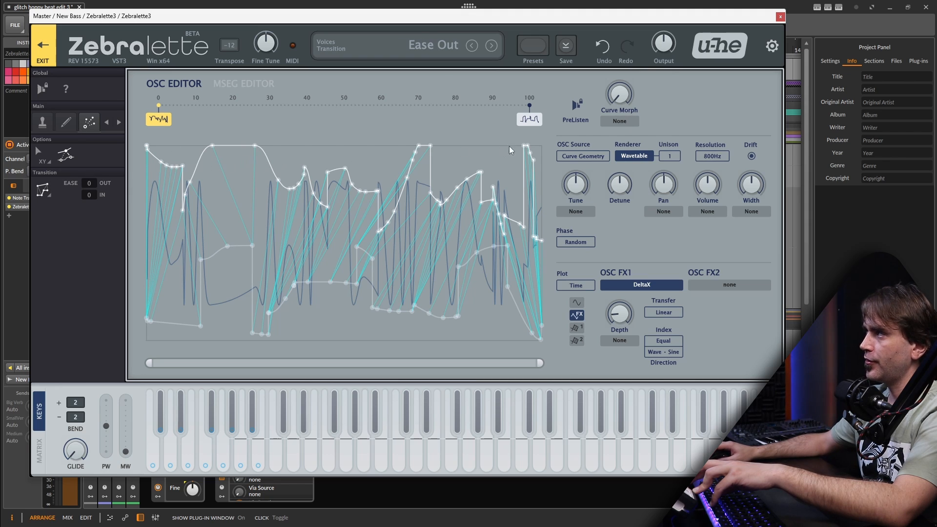
left_click_drag(618, 95, 596, 107)
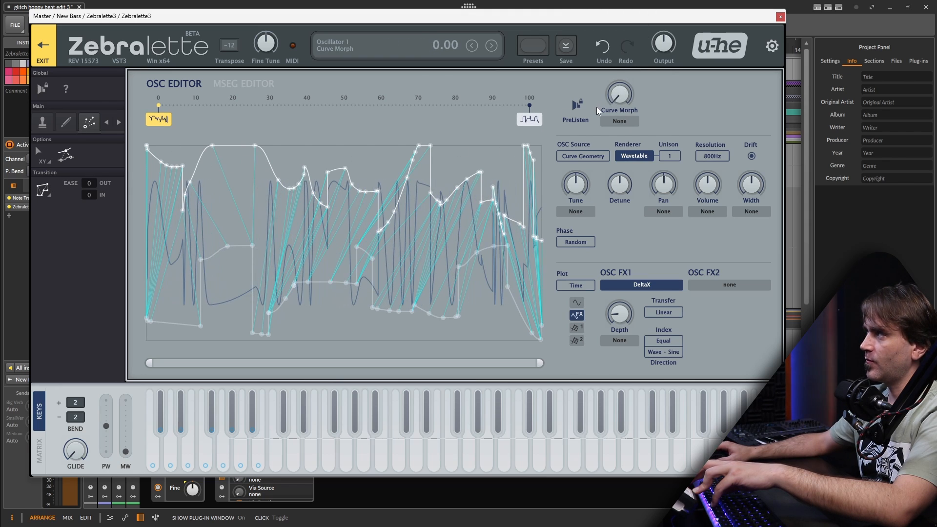
Step: Set OSC FX1 to none and change the morph transition type between the two curves to Crossfade
left_click(633, 286)
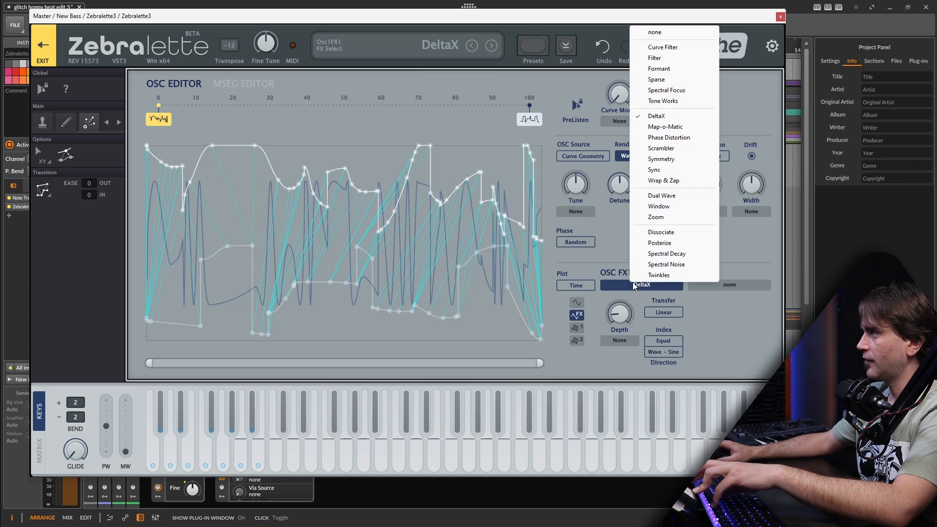
left_click(656, 35)
left_click_drag(619, 94, 603, 142)
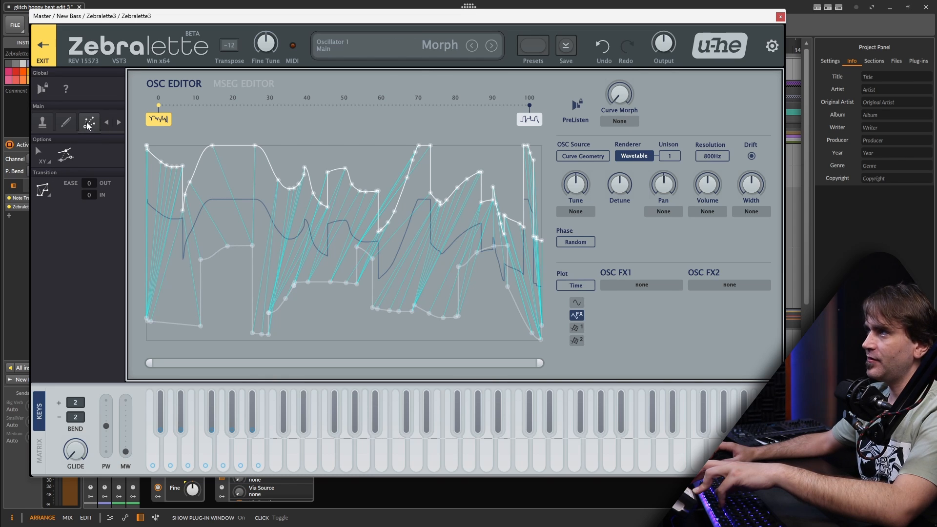
left_click(43, 189)
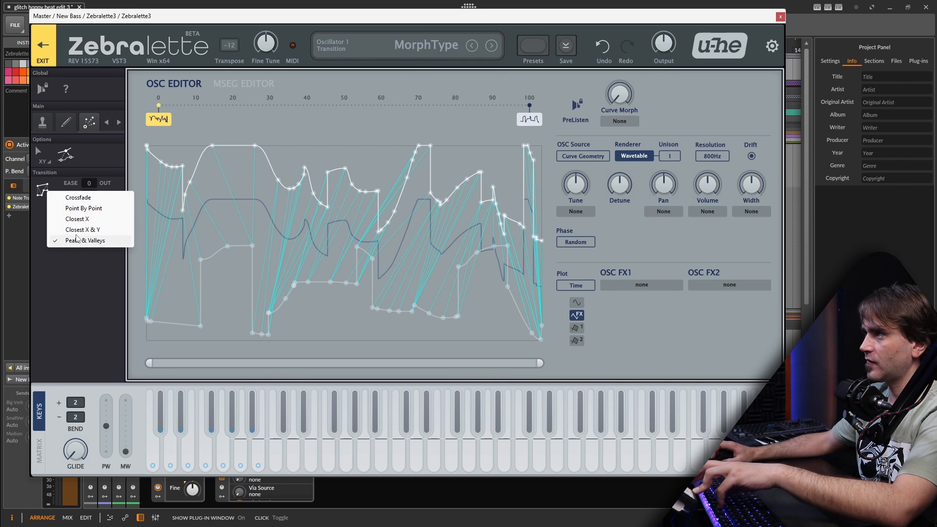
left_click(78, 197)
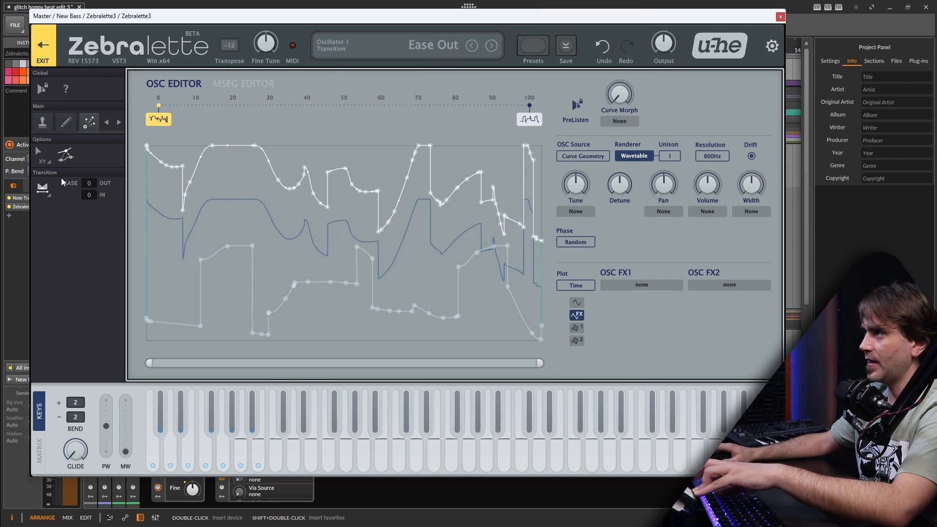
Step: Set the transition type to Closest X, draw a slanted morph guide between the two curves, and sweep Curve Morph to test it
left_click(49, 193)
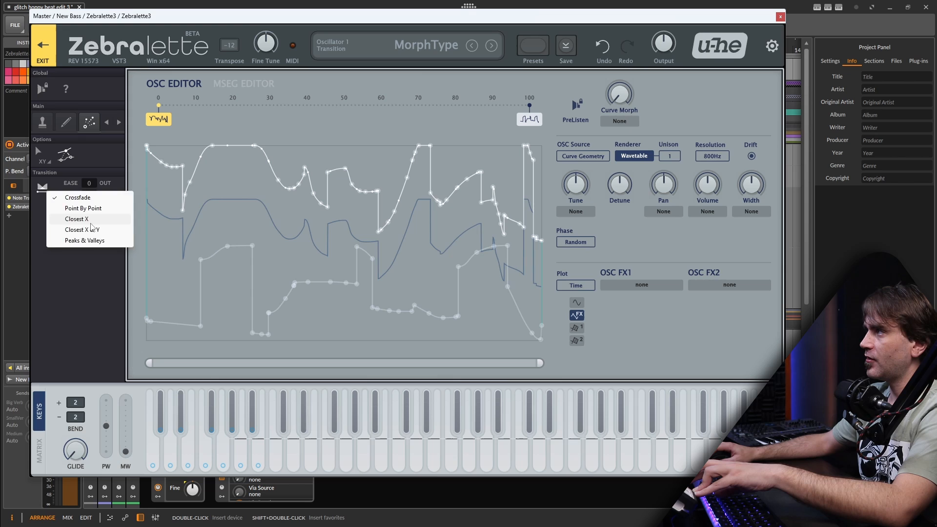
left_click(91, 223)
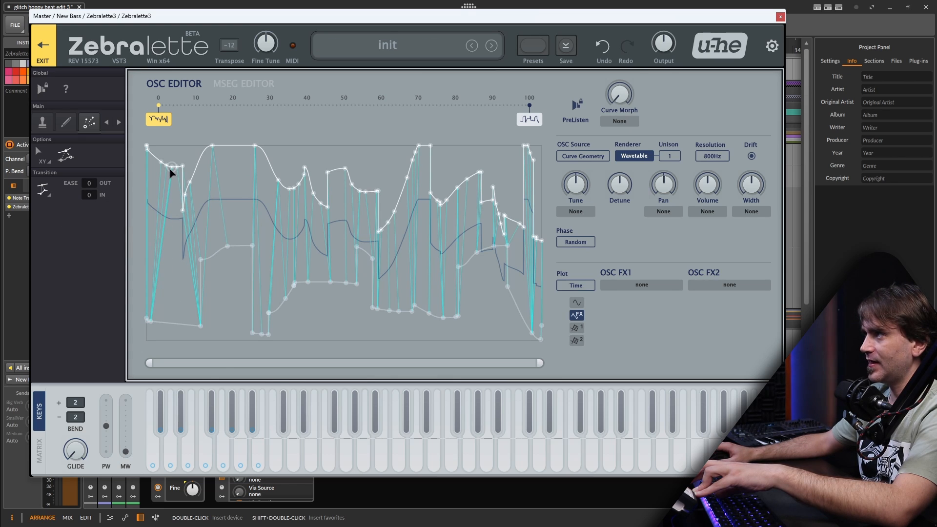
left_click_drag(170, 183, 302, 329)
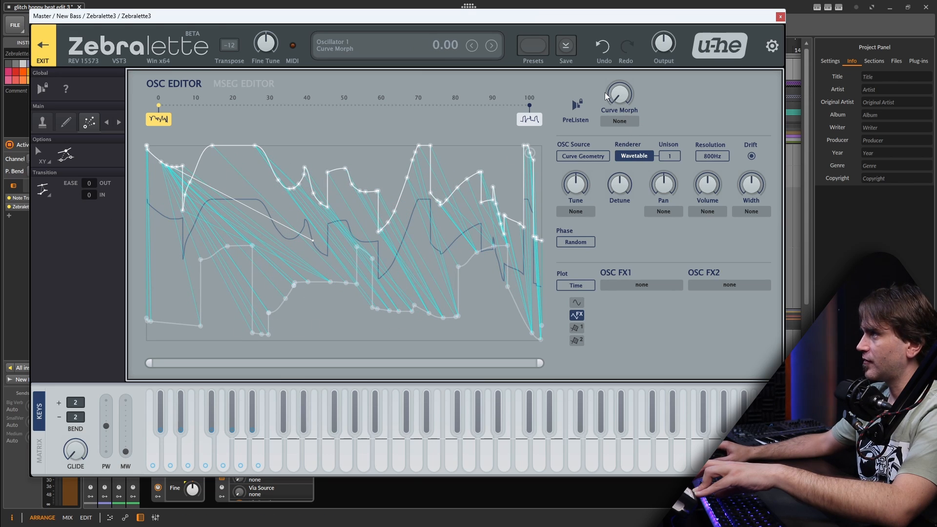
left_click_drag(607, 93, 635, 96)
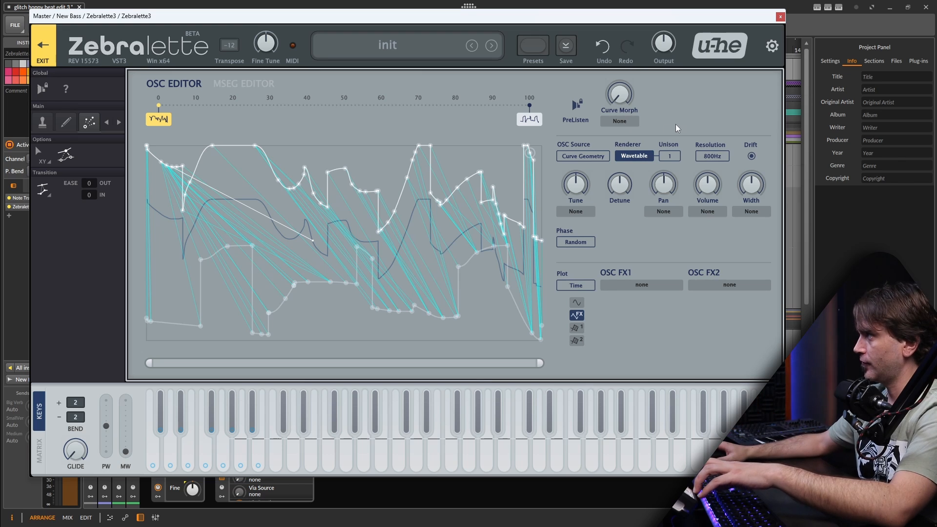
Step: Compare the Additive and Wavetable renderers, settling on Additive with the phase set to Reset
left_click(635, 154)
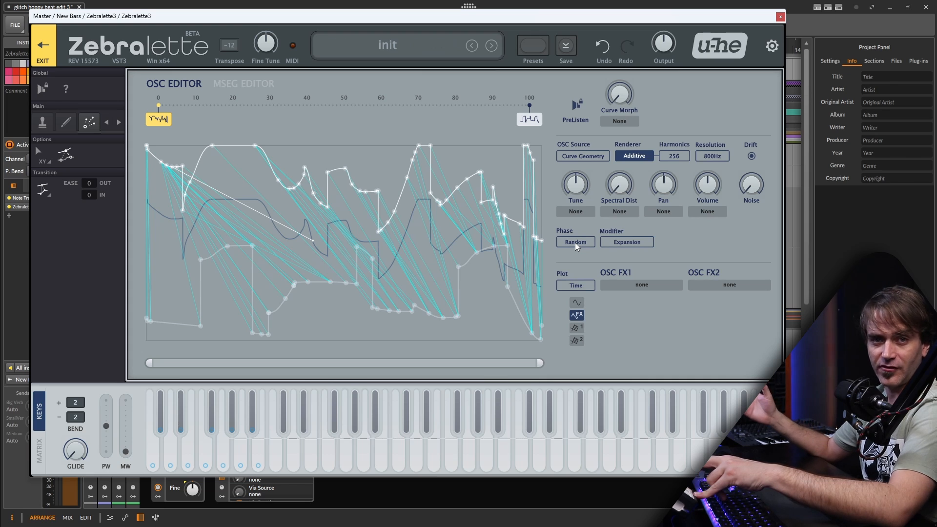
left_click(630, 155)
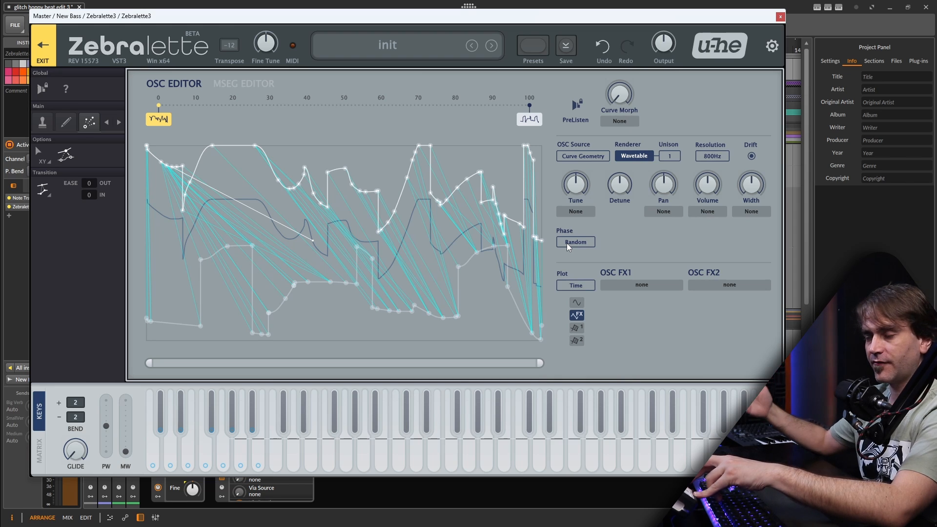
left_click(637, 154)
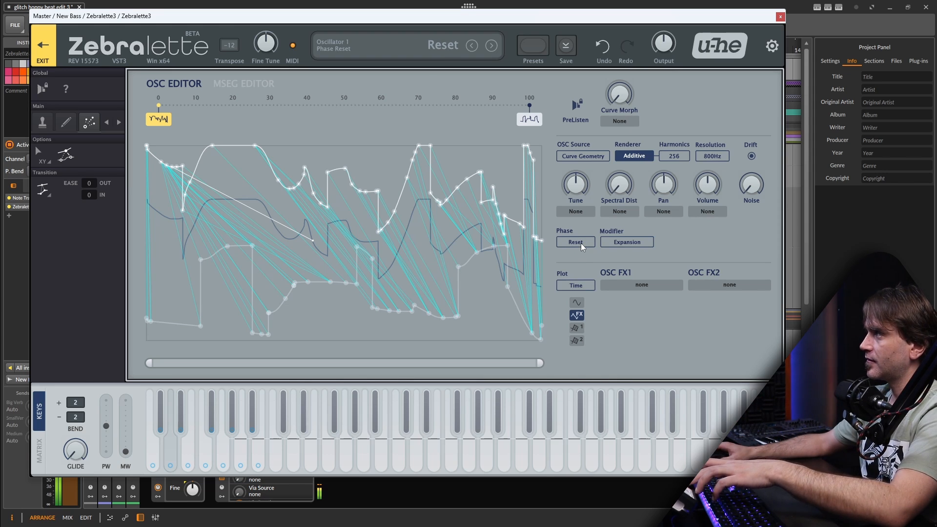
Step: Sweep Curve Morph to audition the additive rendering and check the available Resolution options
left_click_drag(620, 95, 651, 82)
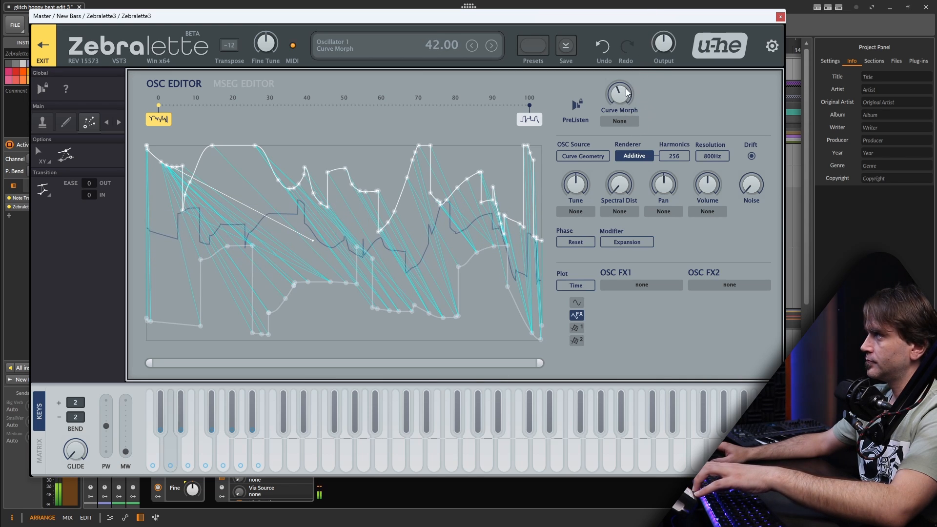
left_click(680, 158)
left_click(718, 156)
left_click(716, 158)
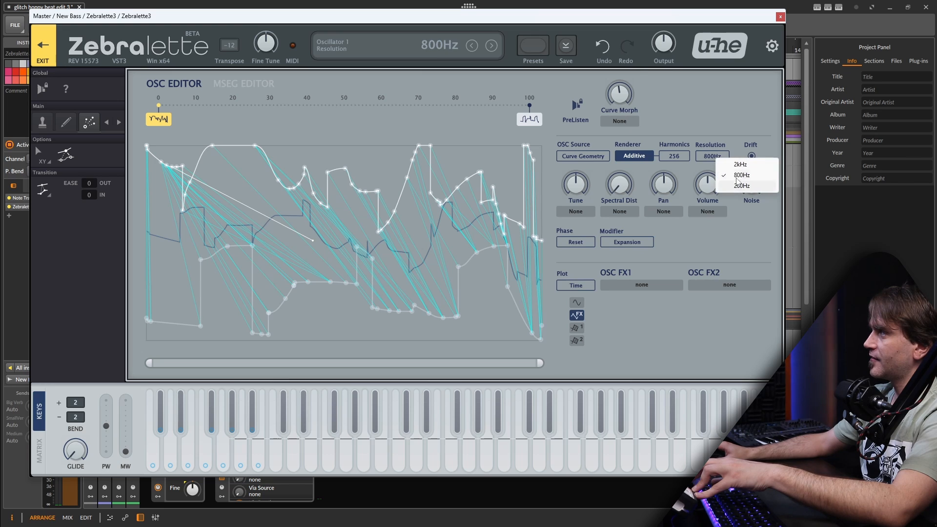
left_click(692, 124)
left_click_drag(625, 89, 631, 101)
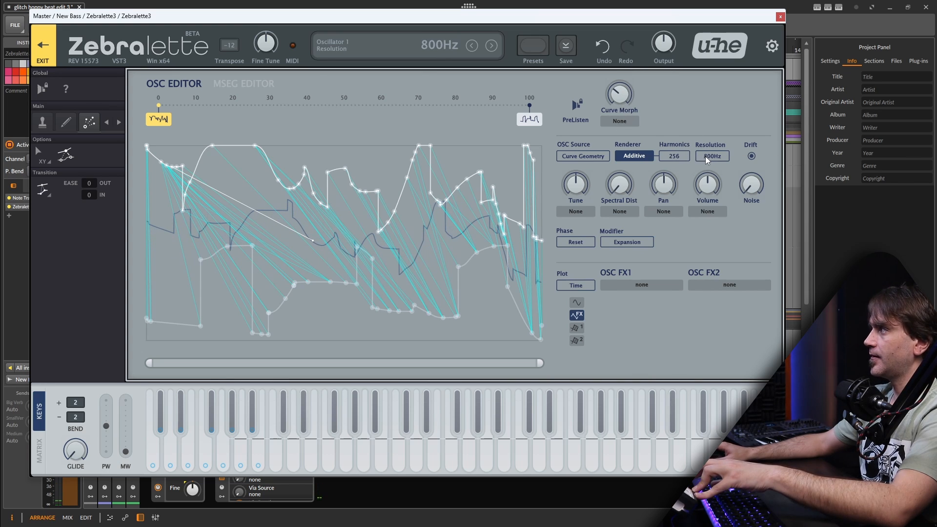
Step: Try 96 and 64 harmonics on the additive renderer while sweeping Curve Morph, and finish with Harmonics at 512
left_click(677, 155)
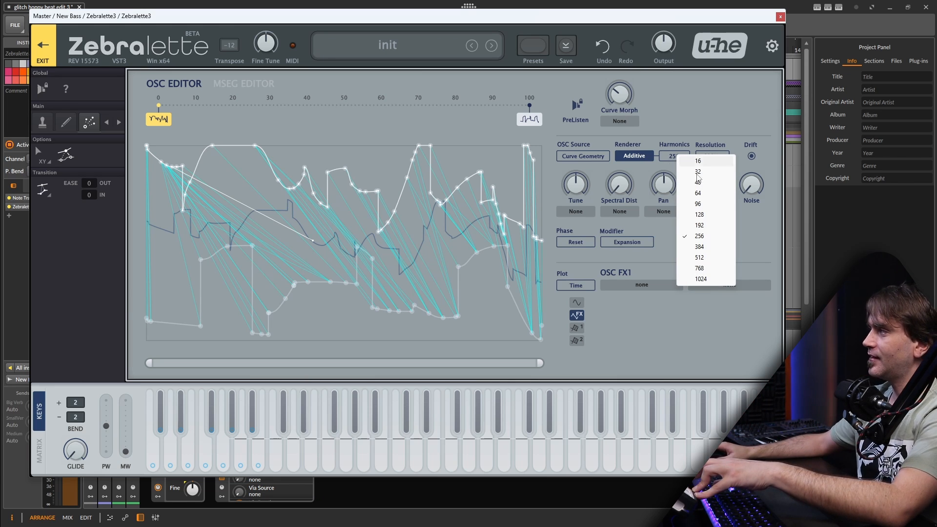
left_click(699, 204)
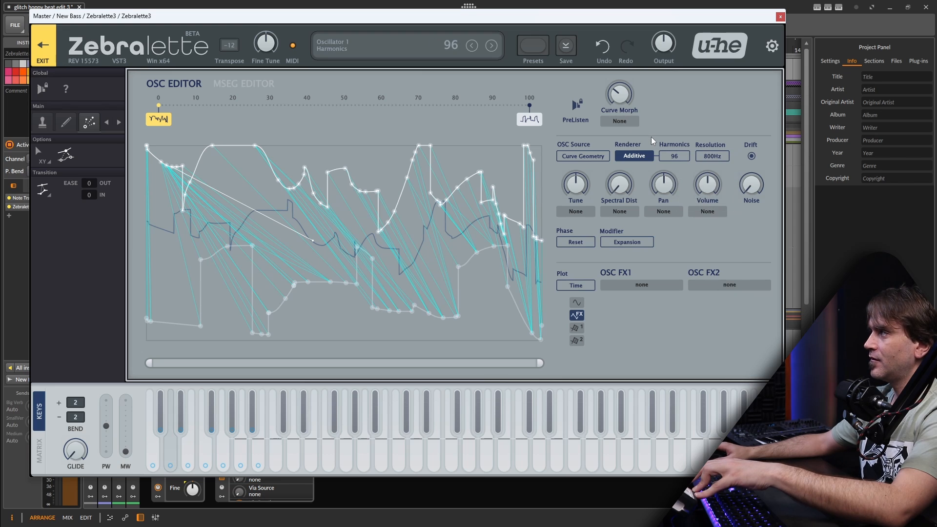
left_click(686, 159)
left_click(711, 193)
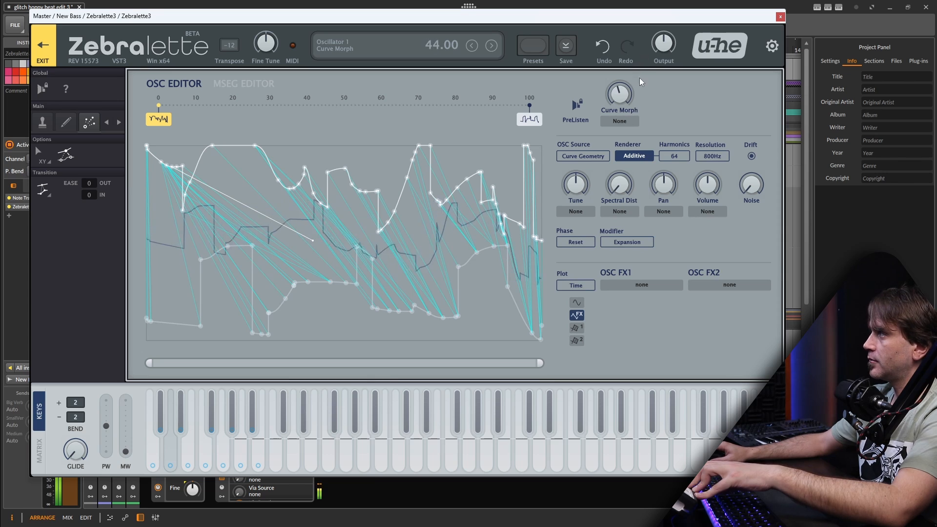
left_click(681, 155)
left_click(707, 256)
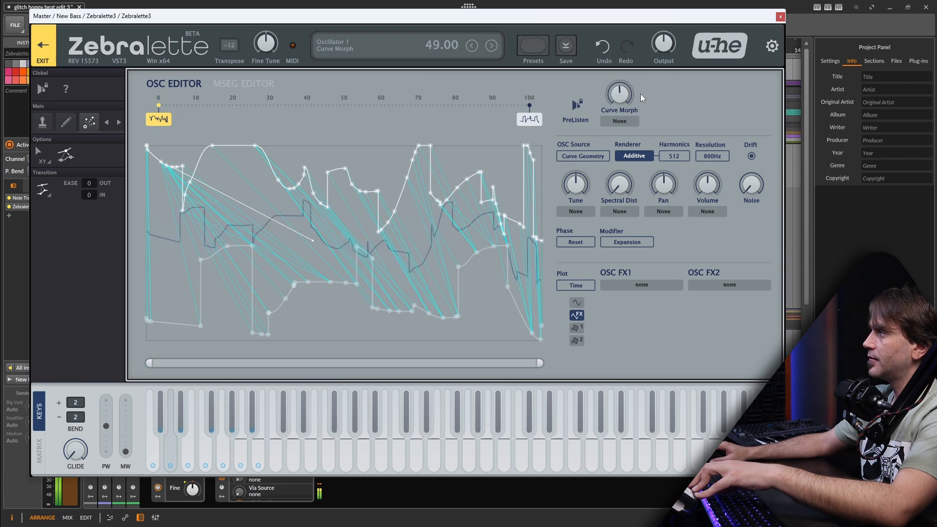
Step: Try the 2kHz Resolution while sweeping Curve Morph between the two curves
left_click(712, 157)
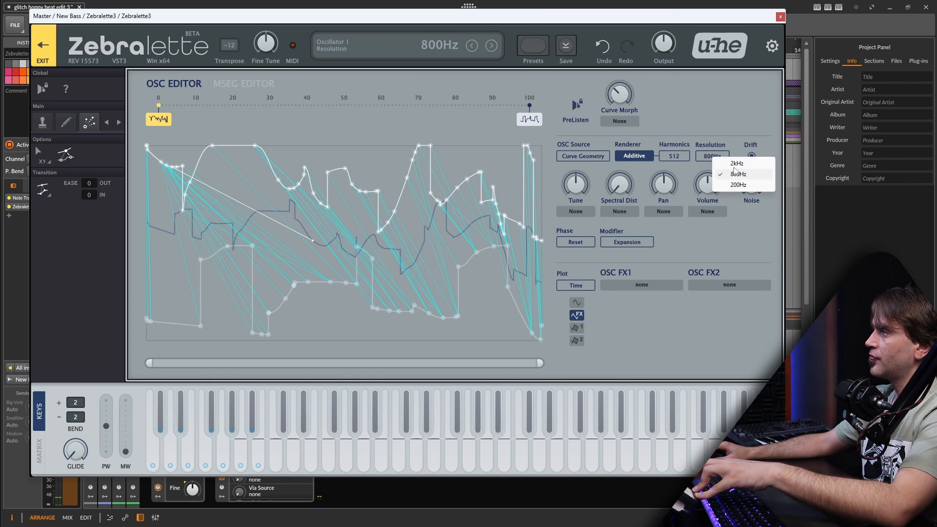
left_click(734, 164)
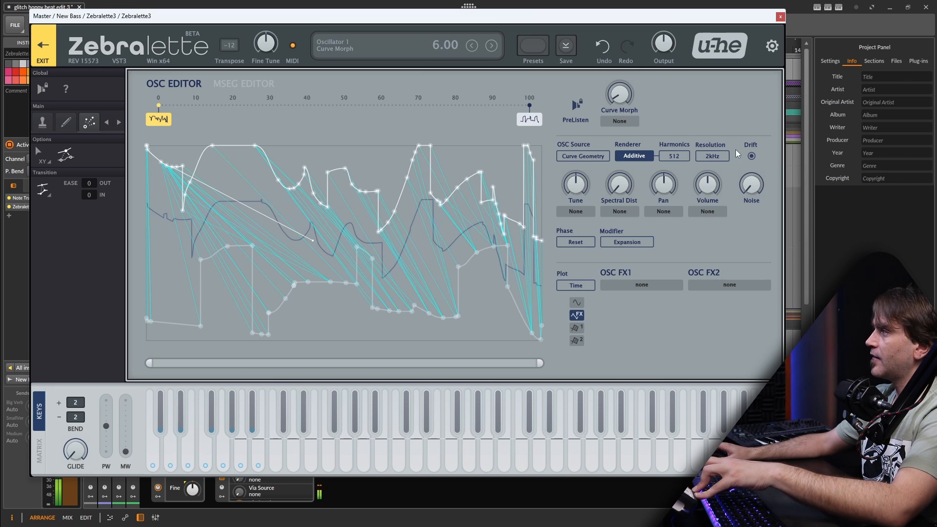
left_click(716, 157)
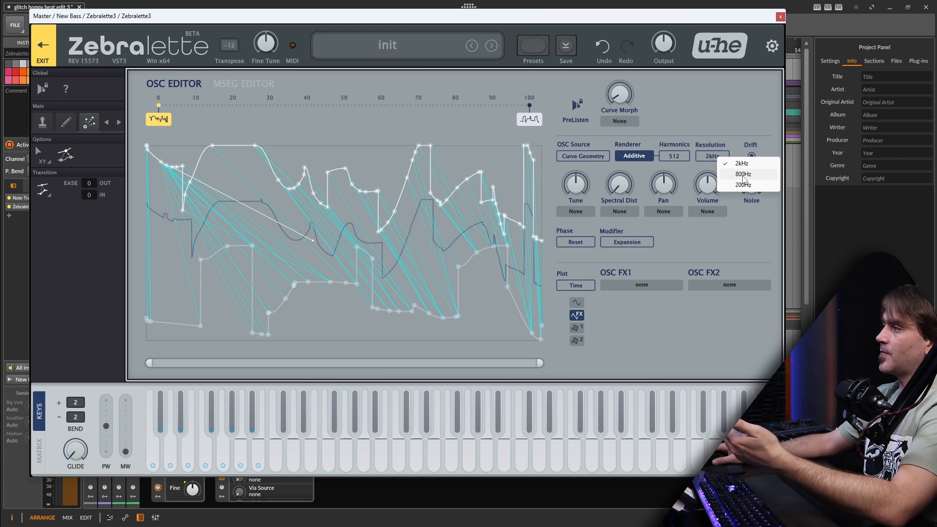
left_click(721, 112)
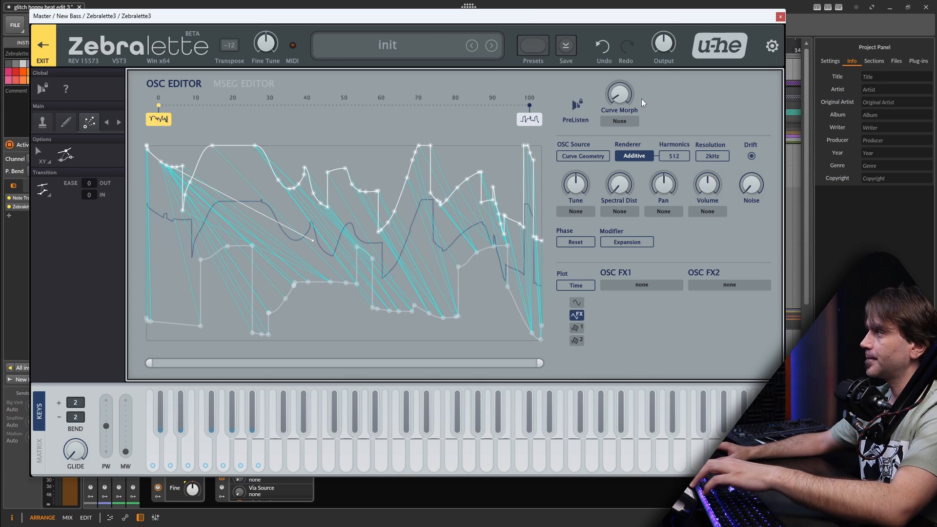
left_click_drag(627, 96, 662, 44)
Step: Return the Resolution to 800Hz and lower Curve Morph to 4
left_click(713, 159)
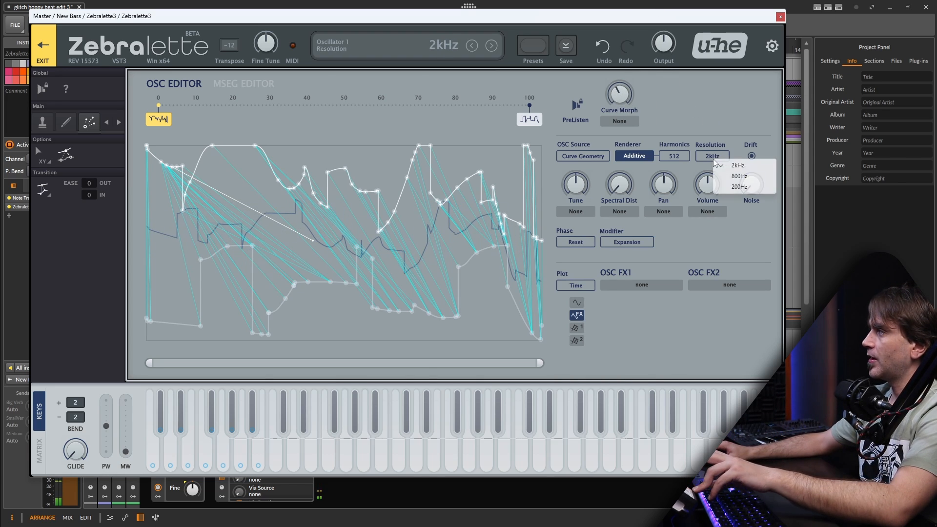
left_click(738, 176)
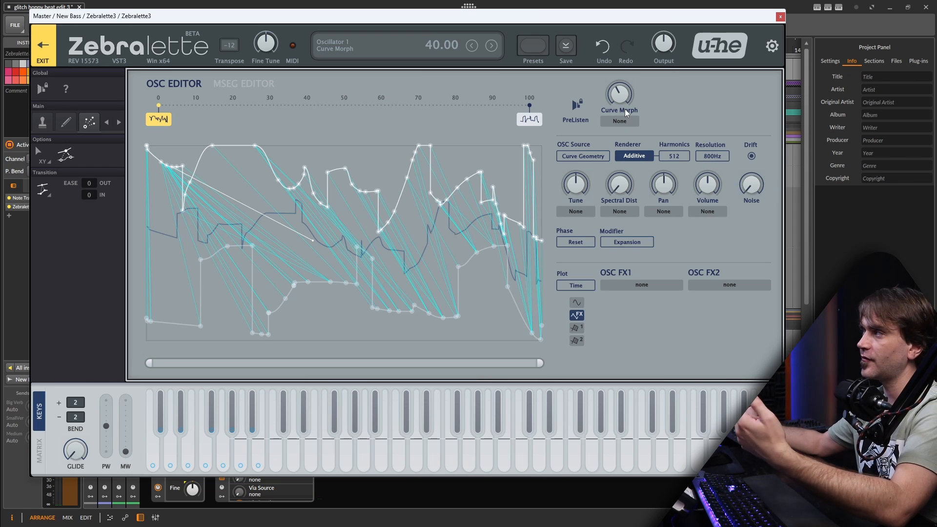
left_click_drag(620, 98, 618, 141)
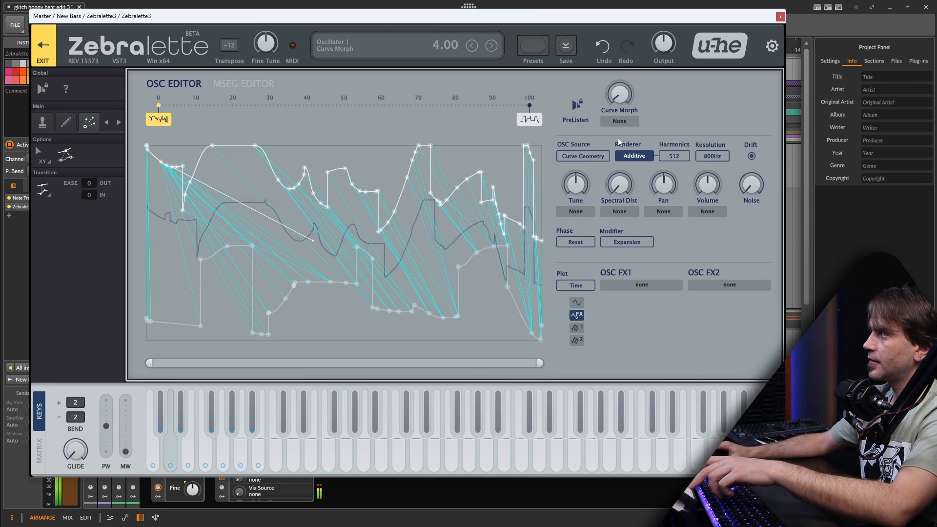
Step: Set OSC FX1 to DeltaX, raise Curve Morph, and bring the DeltaX Depth down to 0
left_click(648, 284)
left_click(675, 116)
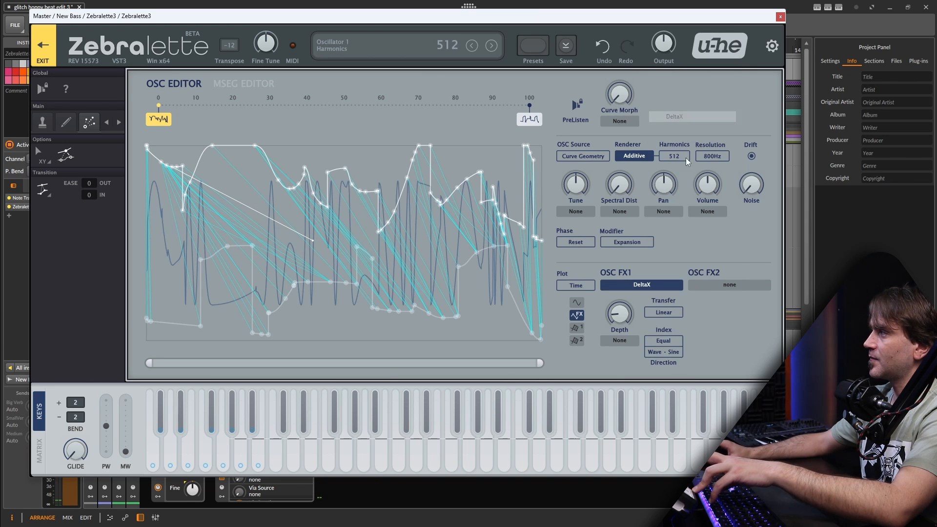
mouse_move(628, 102)
left_mouse_down()
mouse_move(644, 26)
mouse_move(653, 28)
mouse_move(662, 35)
mouse_move(635, 115)
mouse_move(628, 77)
mouse_move(640, 116)
left_mouse_up()
left_click_drag(623, 316, 635, 352)
Step: Set OSC FX2 to Wrap & Zap with the Softclip type and raise its Depth slightly
left_click(730, 285)
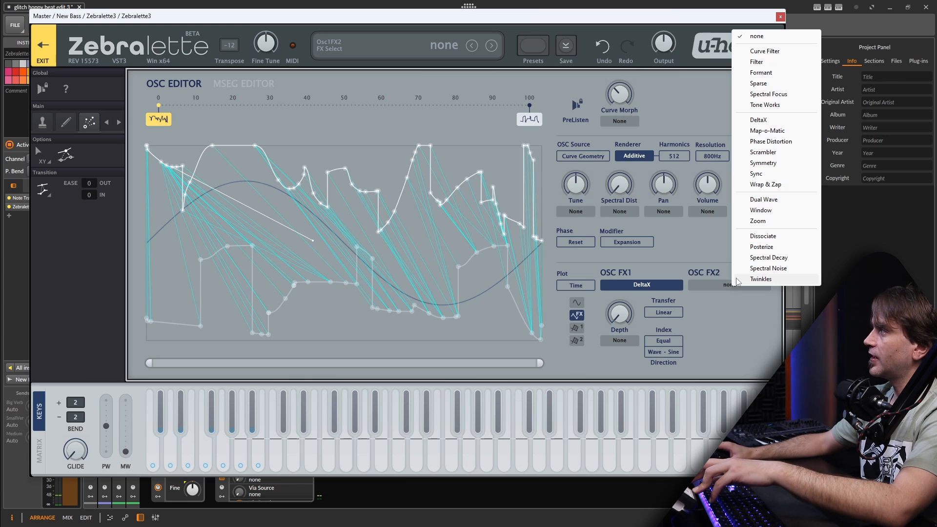
left_click(765, 184)
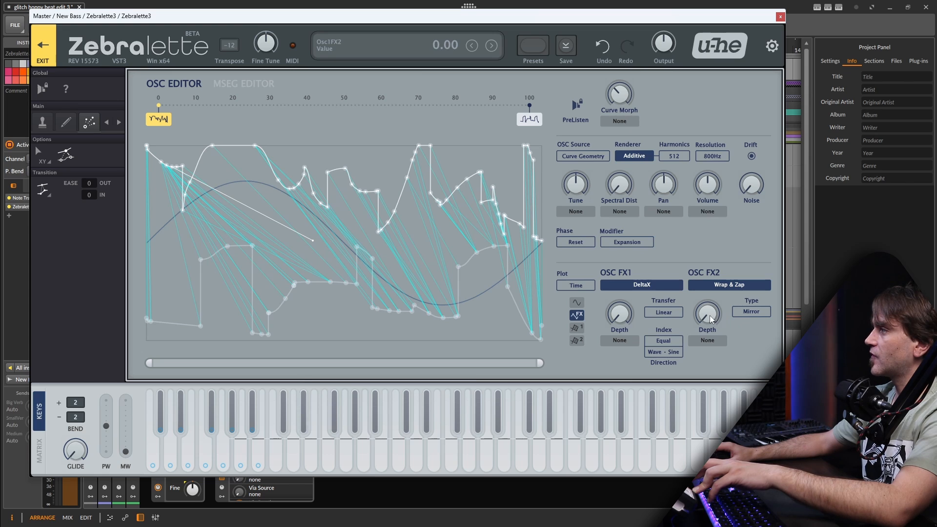
left_click(749, 311)
left_click(698, 319)
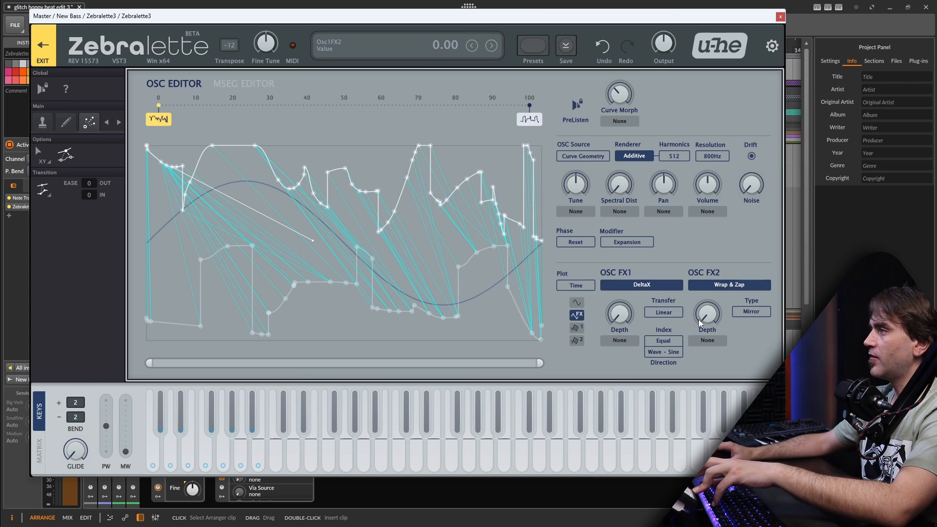
mouse_move(703, 318)
left_mouse_down()
mouse_move(706, 307)
mouse_move(709, 332)
mouse_move(706, 307)
left_mouse_up()
left_click(751, 311)
left_click(775, 359)
Step: Set the DeltaX Index to Modulator +1 and sweep its Depth up and down repeatedly, returning it to 0
mouse_move(624, 312)
left_mouse_down()
mouse_move(628, 302)
mouse_move(625, 323)
left_mouse_up()
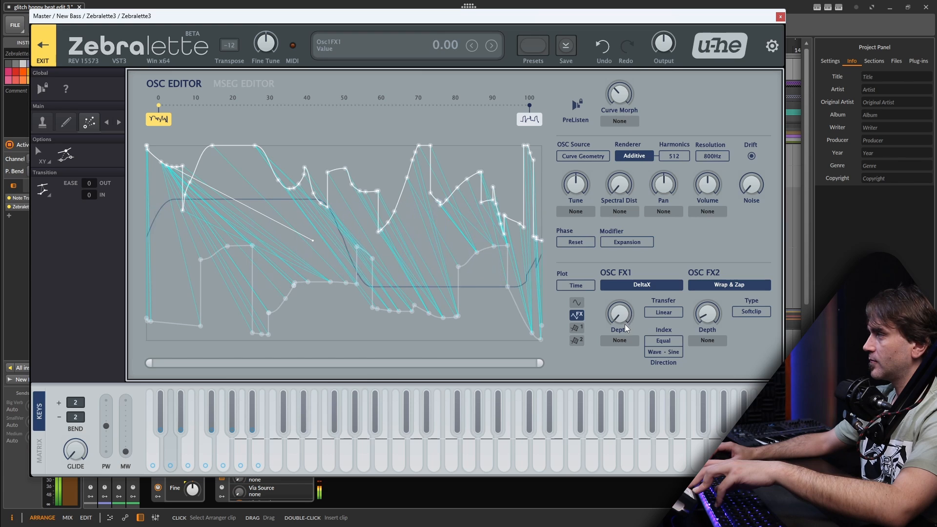
left_click(665, 341)
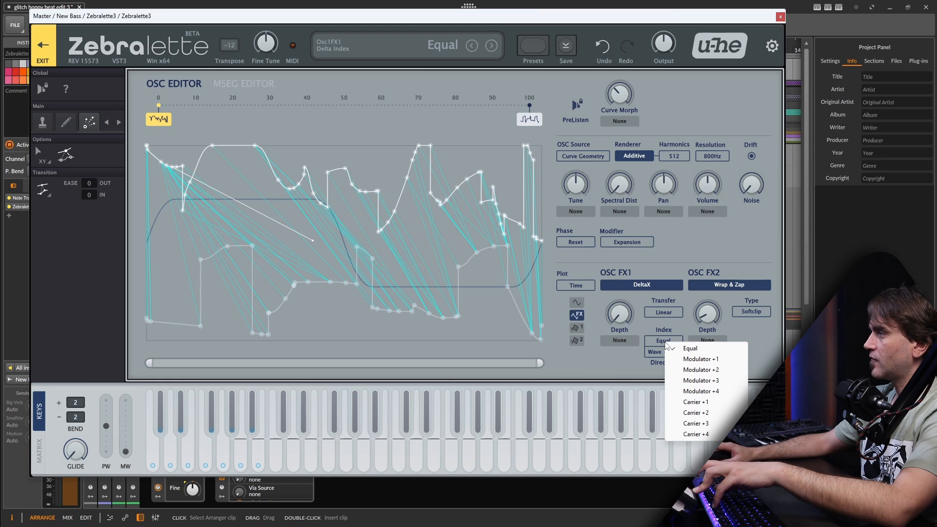
left_click(688, 361)
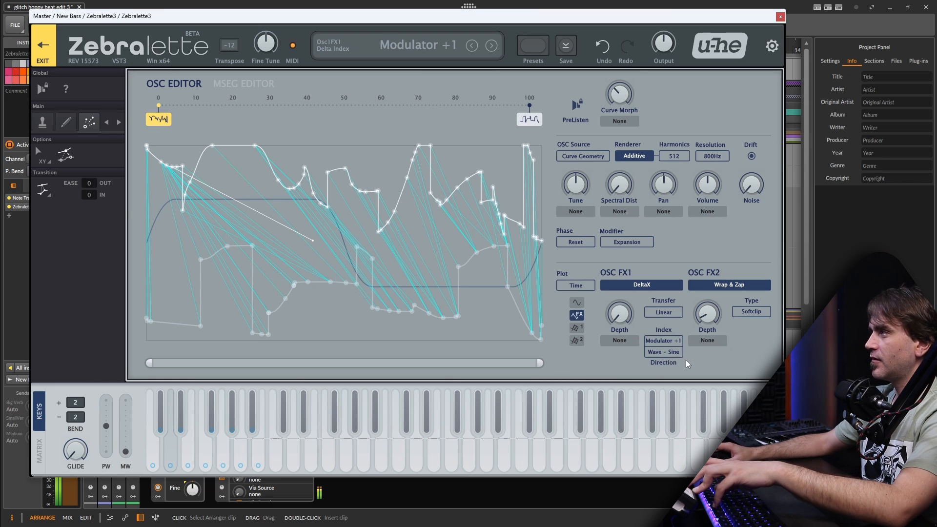
scroll(621, 318, "up", 6)
scroll(620, 318, "down", 6)
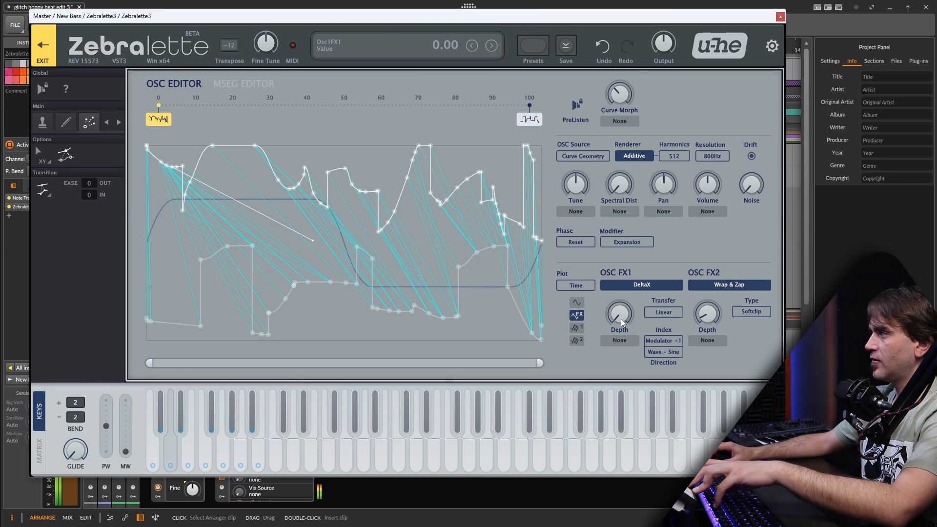
scroll(621, 318, "up", 3)
scroll(620, 318, "down", 3)
scroll(620, 318, "up", 3)
scroll(621, 318, "down", 3)
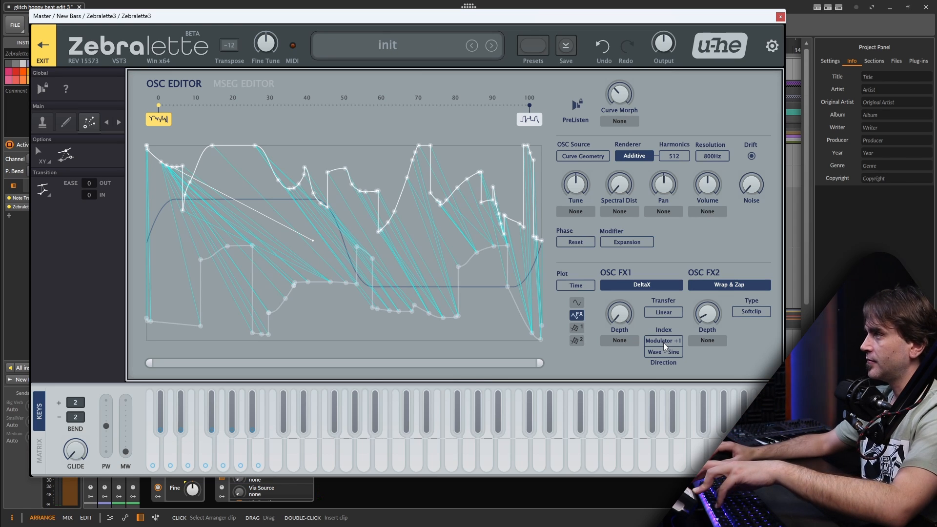
scroll(618, 315, "up", 6)
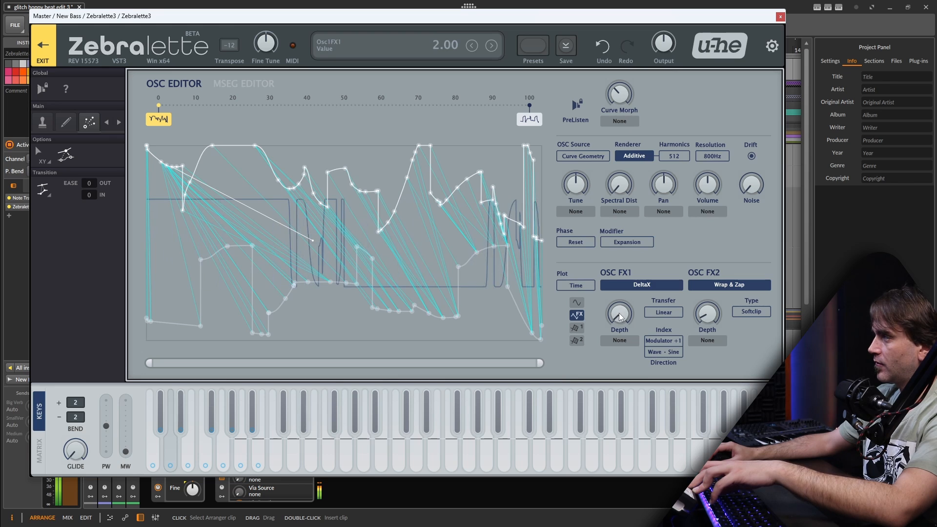
left_click_drag(622, 307, 618, 325)
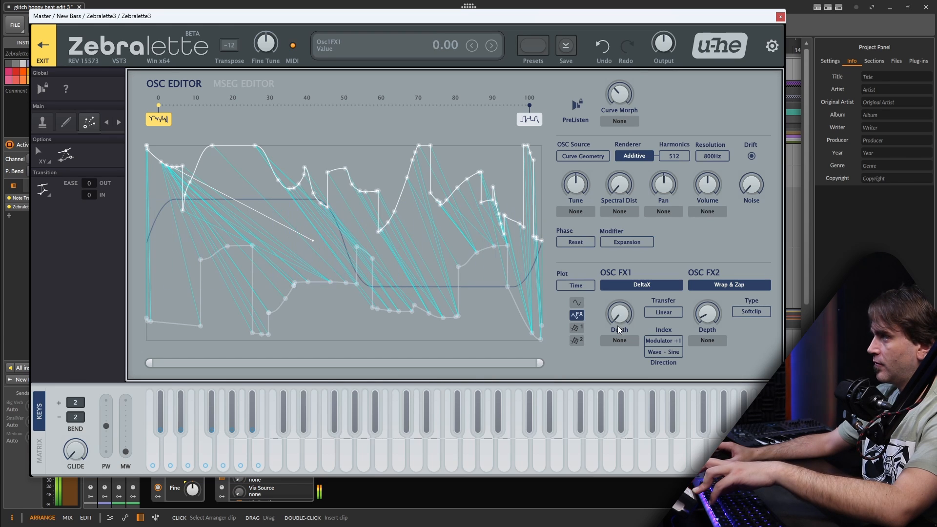
Step: Try the Carrier +1 index with a Depth sweep, return the DeltaX Index to Modulator +1, and raise its Depth slightly
left_click(663, 341)
left_click(683, 401)
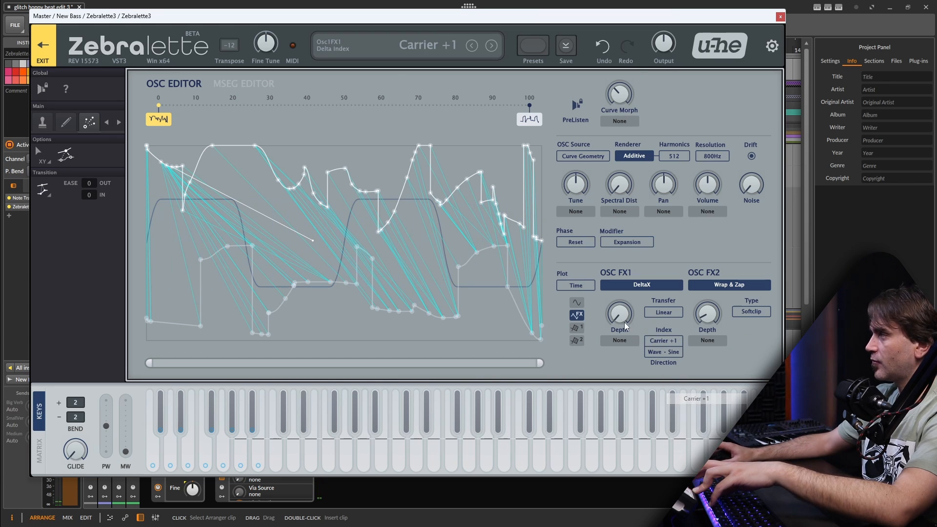
mouse_move(619, 315)
left_mouse_down()
mouse_move(622, 307)
mouse_move(622, 320)
left_mouse_up()
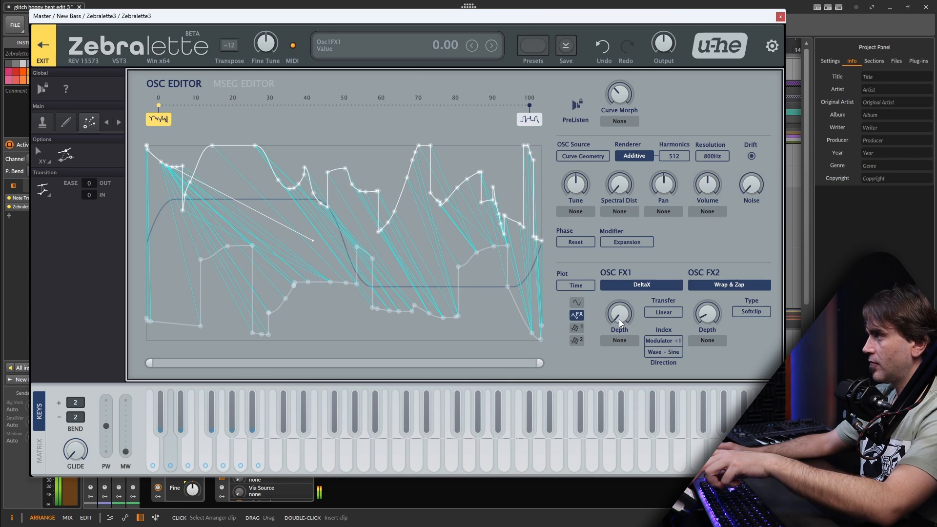
left_click_drag(619, 319, 623, 312)
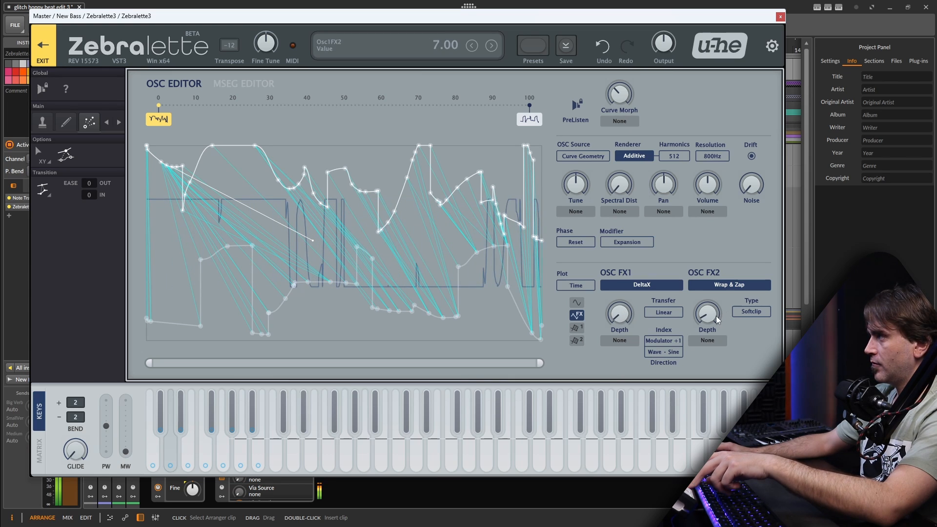
Step: Sweep the oscillator's Curve Morph, close the Zebralette3 window, and insert a Filter+ device after Zebralette3
left_click_drag(629, 98, 660, 74)
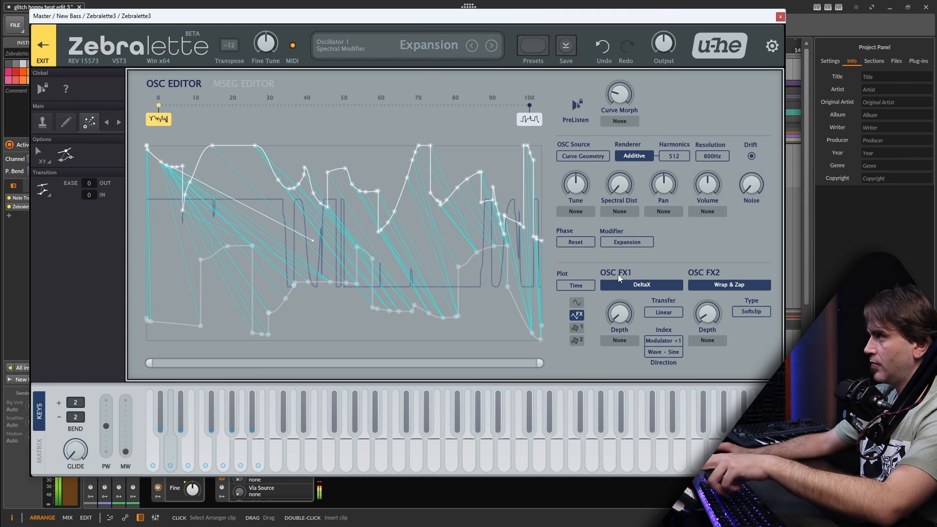
left_click(780, 17)
left_click(318, 449)
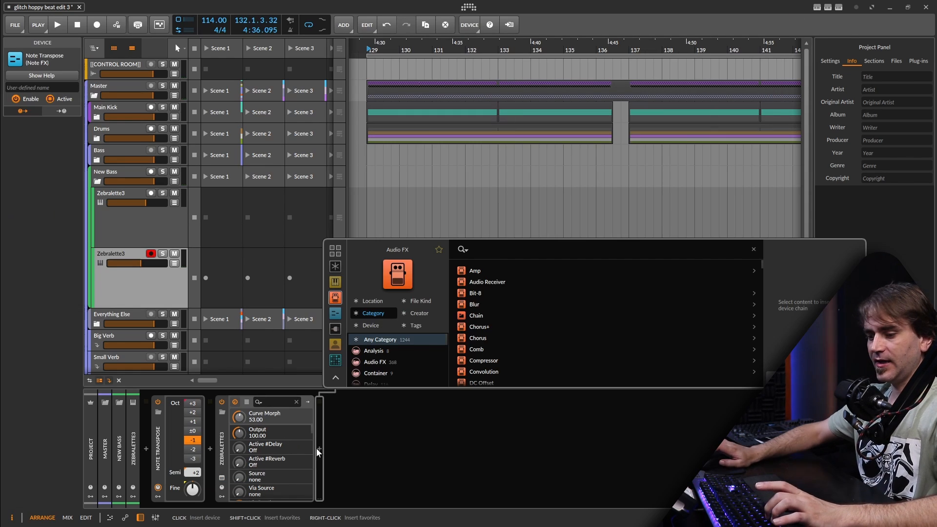
type("filt")
key("Down")
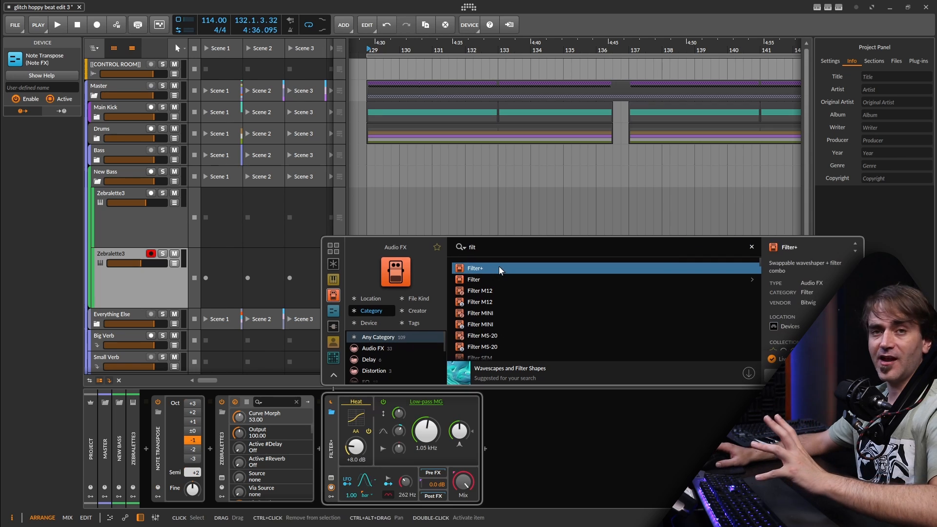
key("Return")
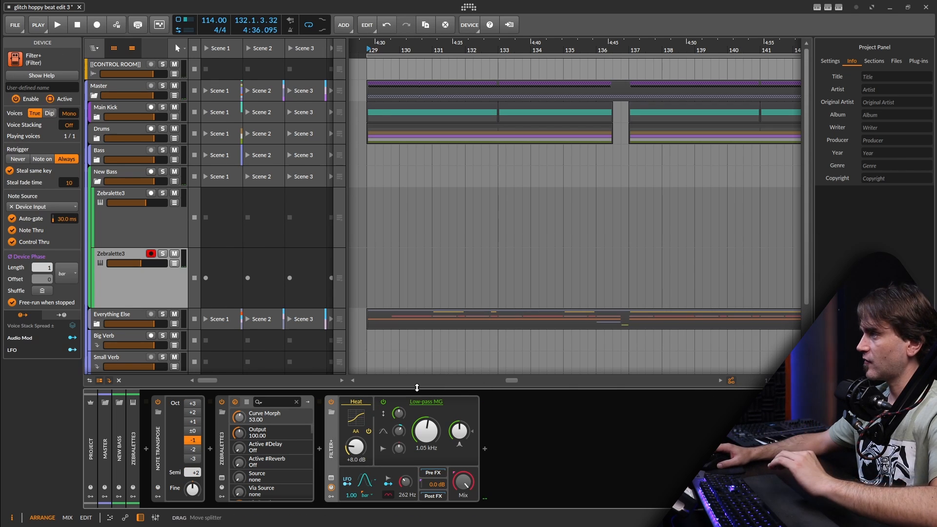
Step: Disable the Filter+ low-pass section, raise the Heat drive to +16.4 dB, and lower Zebralette3's Curve Morph to 37
left_click(383, 402)
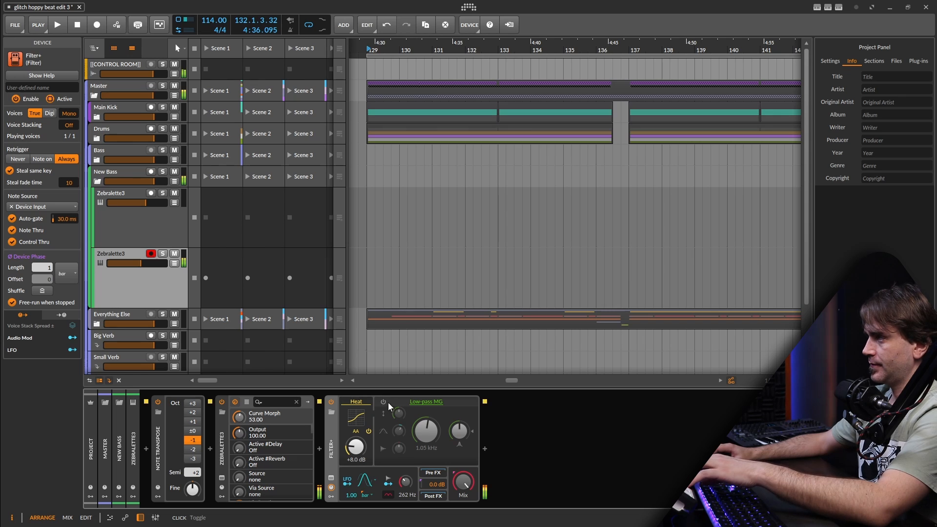
left_click_drag(355, 447, 355, 431)
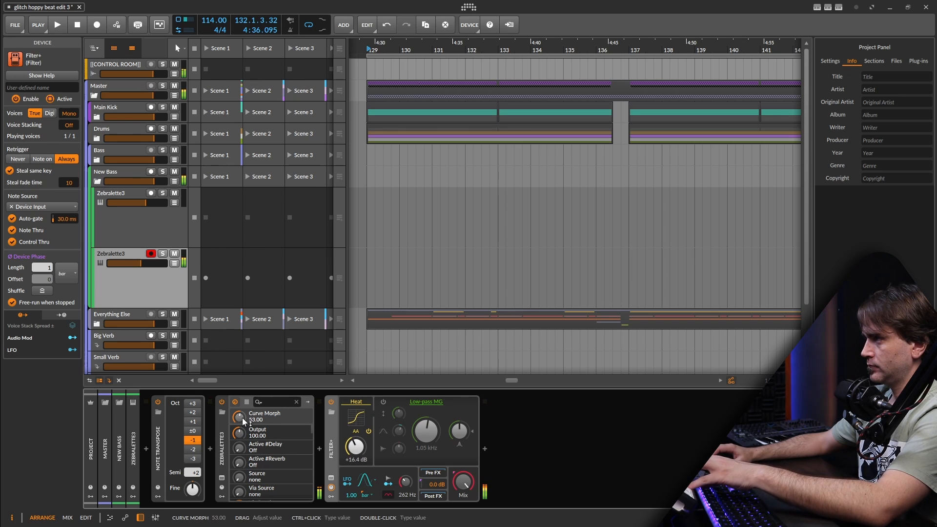
mouse_move(244, 419)
left_mouse_down()
mouse_move(244, 405)
mouse_move(244, 426)
left_mouse_up()
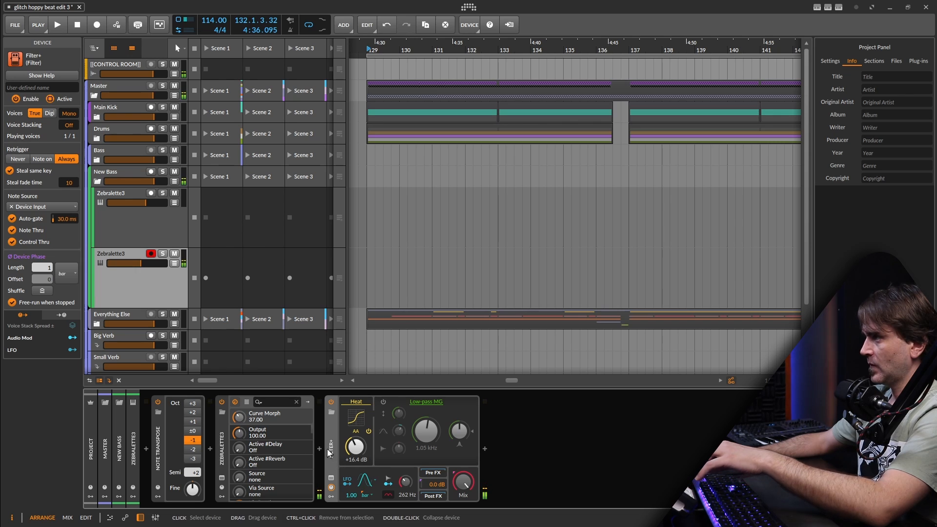
Step: Insert a Chorus+ device between Zebralette3 and Filter+
left_click(320, 448)
type("dhr")
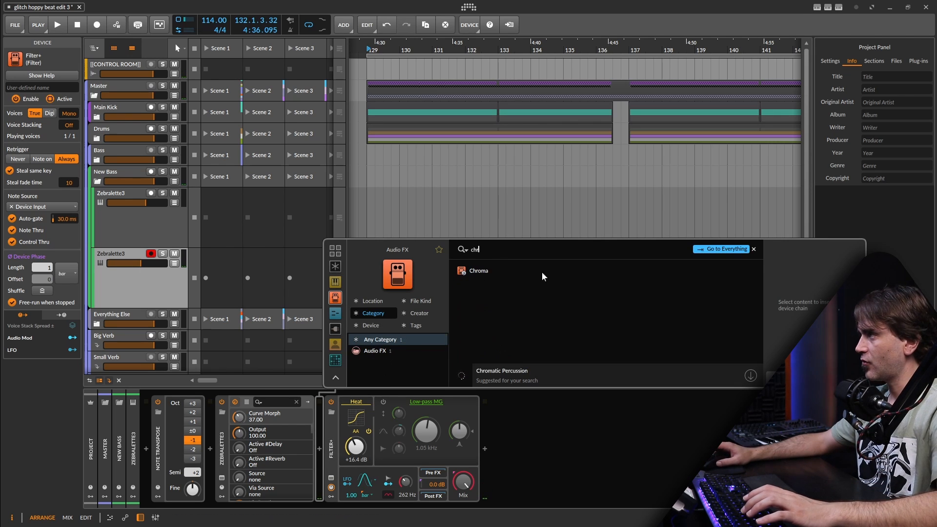
key("BackSpace")
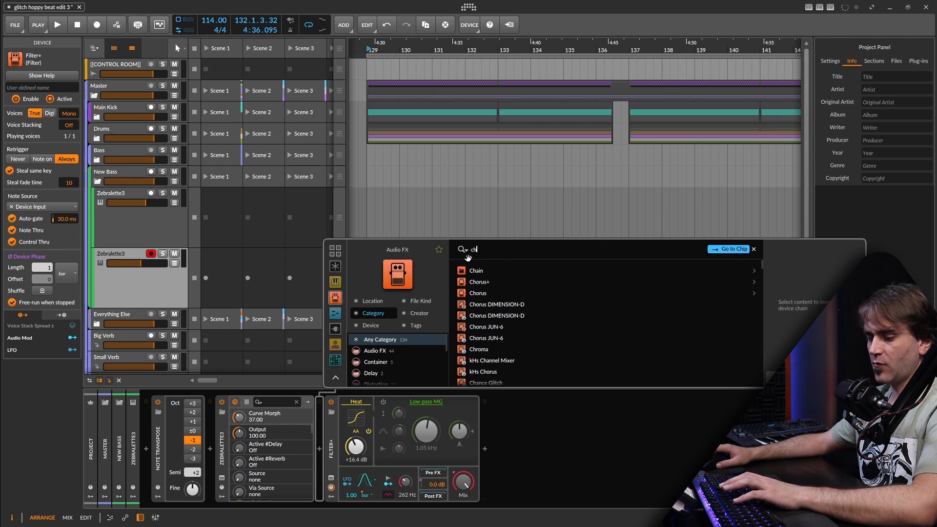
type("o")
key("Return")
Step: Lower the Chorus+ Speed and Depth, try different Mix amounts, and raise the Filter+ Heat drive to +23.8 dB
left_click_drag(374, 481, 375, 498)
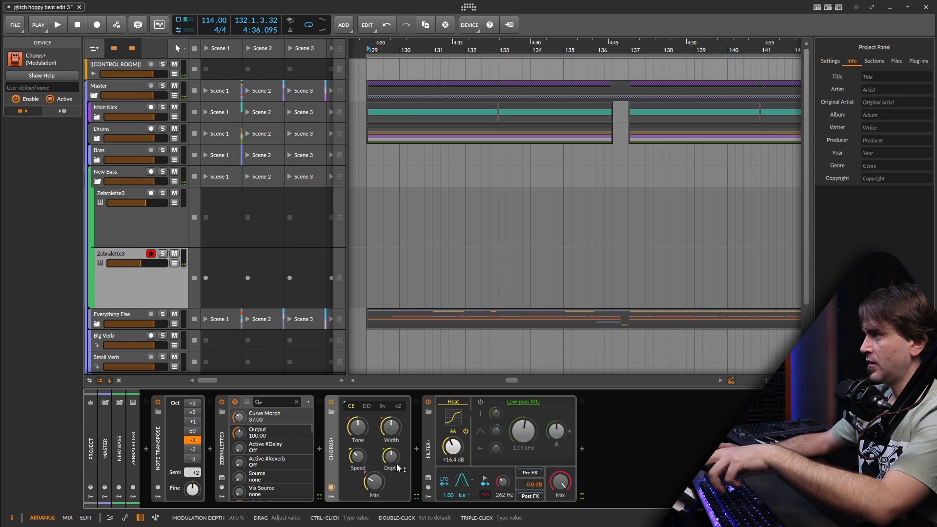
left_click_drag(358, 456, 358, 468)
mouse_move(391, 456)
left_mouse_down()
mouse_move(390, 469)
mouse_move(404, 462)
left_mouse_up()
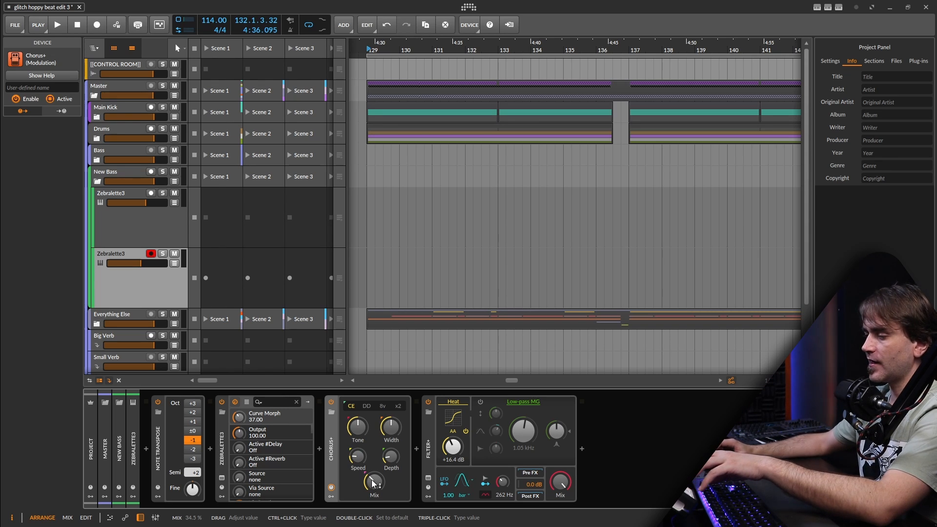
left_click_drag(374, 483, 384, 478)
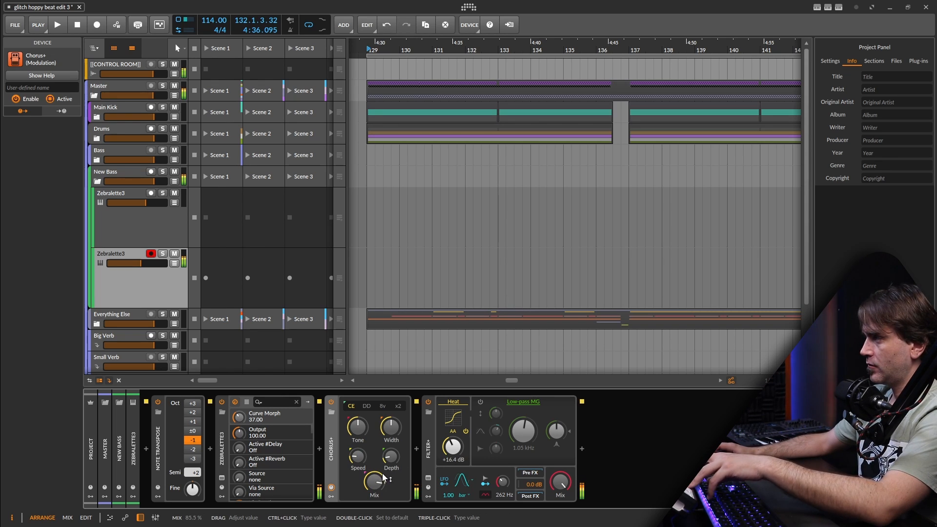
left_click_drag(454, 448, 453, 438)
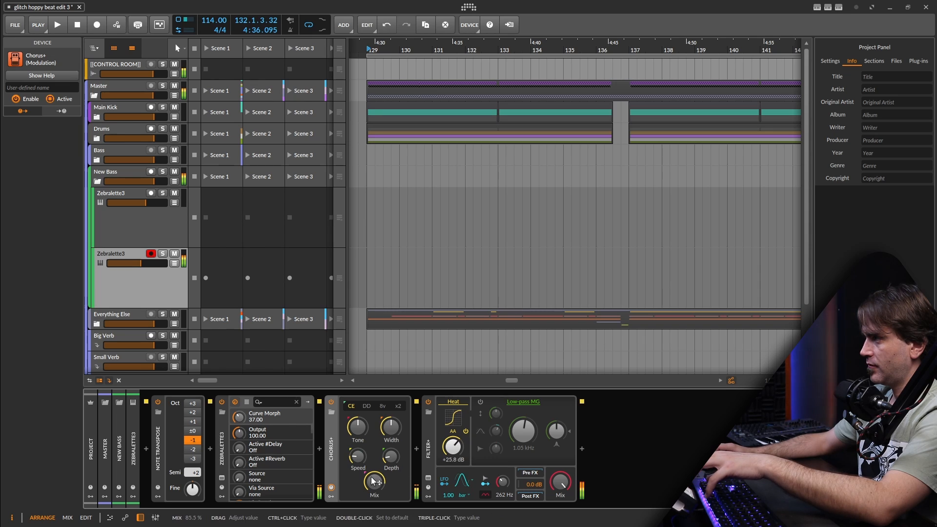
left_click_drag(373, 482, 373, 496)
Step: Reopen the Zebralette3 window and sweep the Depth of the DeltaX and Wrap & Zap oscillator effects
left_click(222, 477)
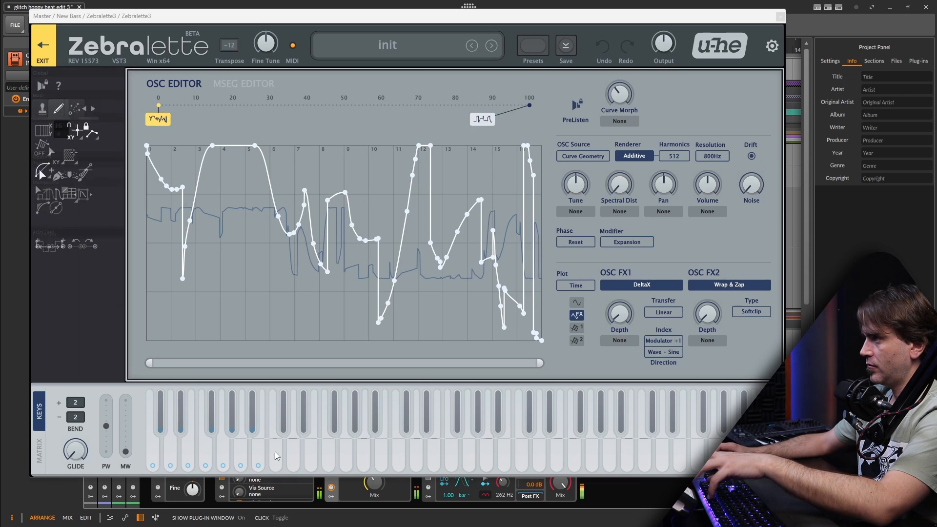
left_click_drag(618, 314, 625, 334)
left_click_drag(712, 317, 712, 313)
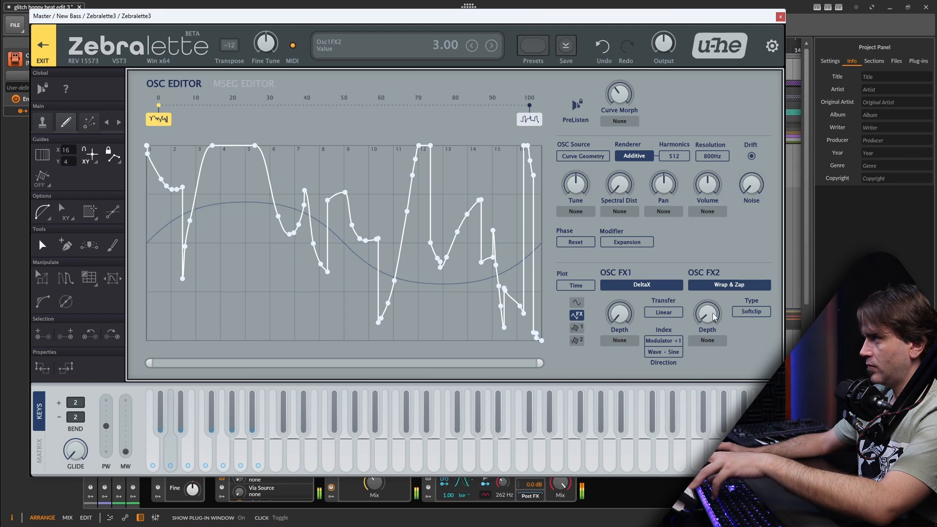
left_click_drag(621, 324, 628, 315)
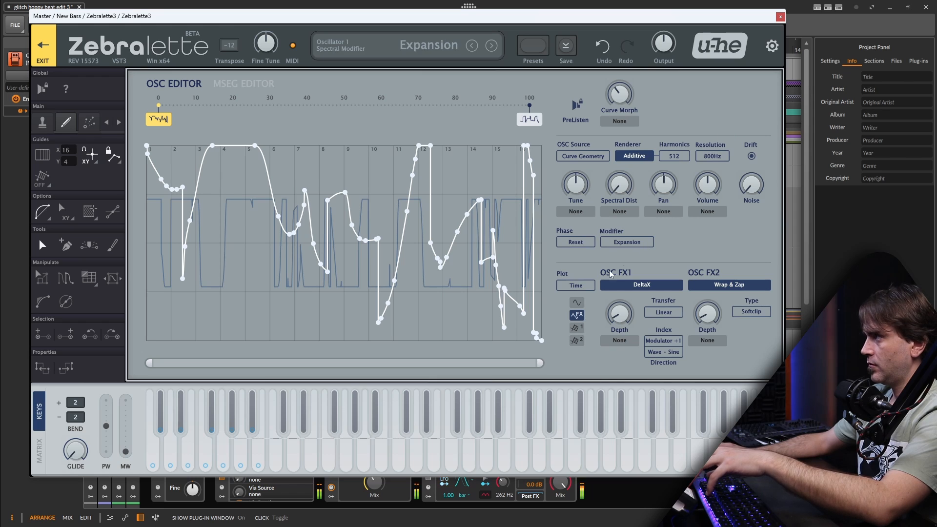
mouse_move(621, 315)
left_mouse_down()
mouse_move(635, 300)
mouse_move(627, 318)
left_mouse_up()
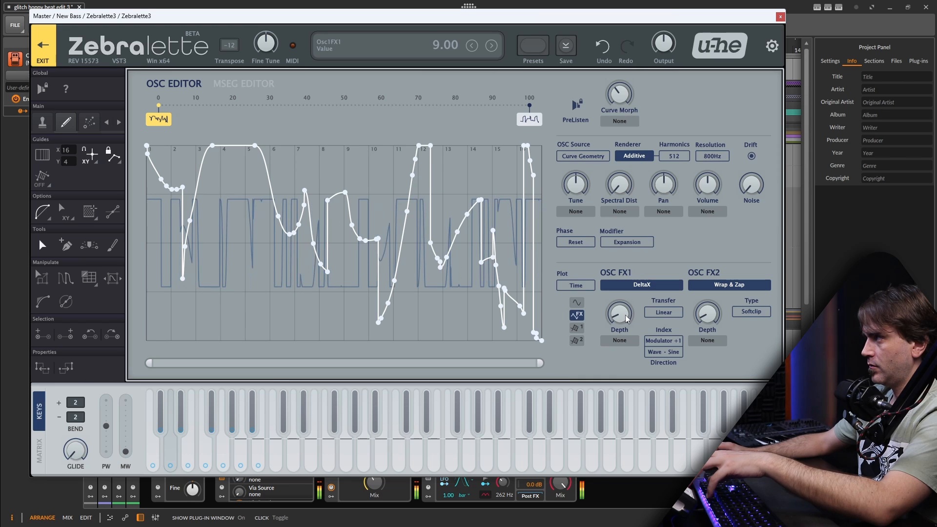
Step: Set the DeltaX Index to Modulator +2 and sweep the DeltaX Depth
left_click(661, 341)
left_click(687, 369)
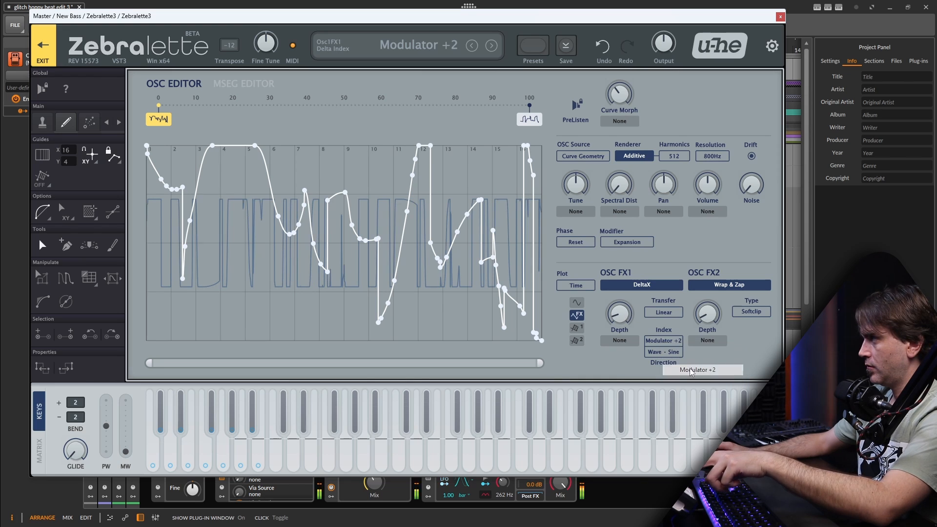
mouse_move(617, 315)
left_mouse_down()
mouse_move(620, 330)
mouse_move(623, 322)
left_mouse_up()
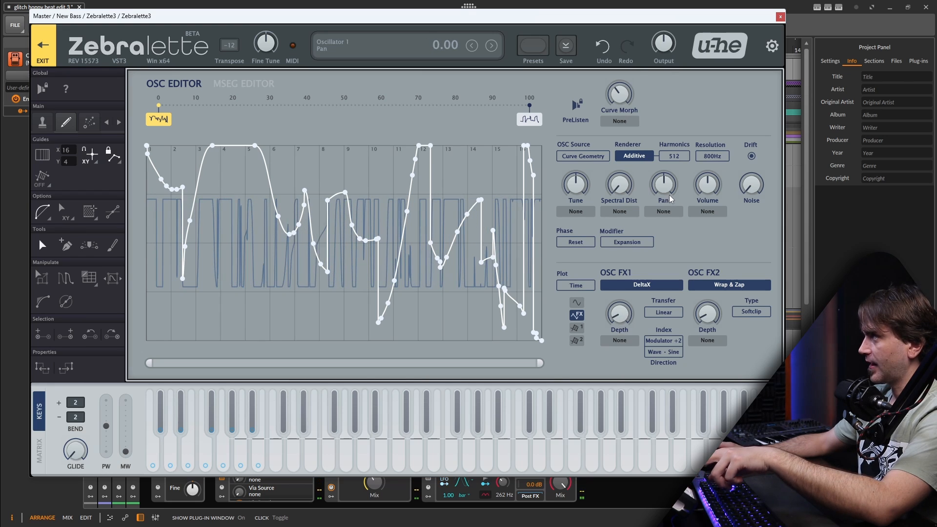
Step: Leave the oscillator editor, review the Zebralette3 main panel, and close its window to return to the device chain
left_click(43, 44)
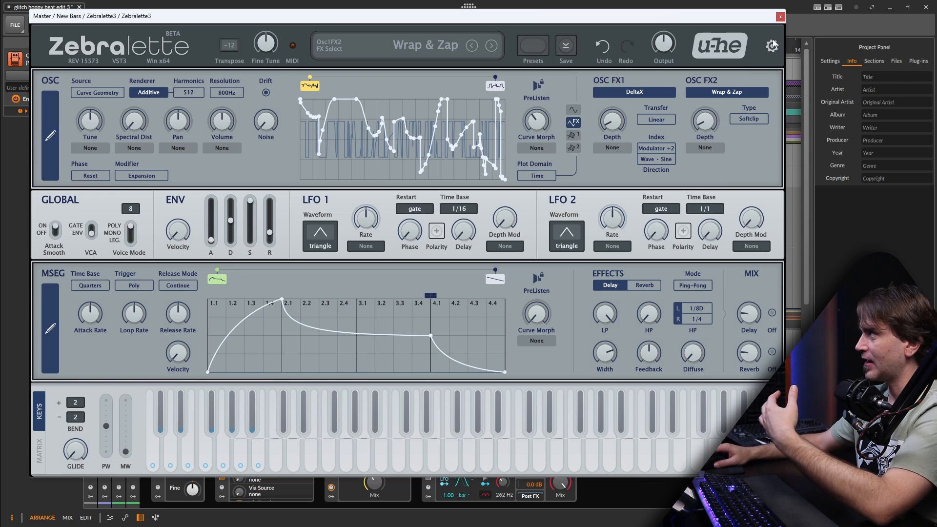
left_click(781, 18)
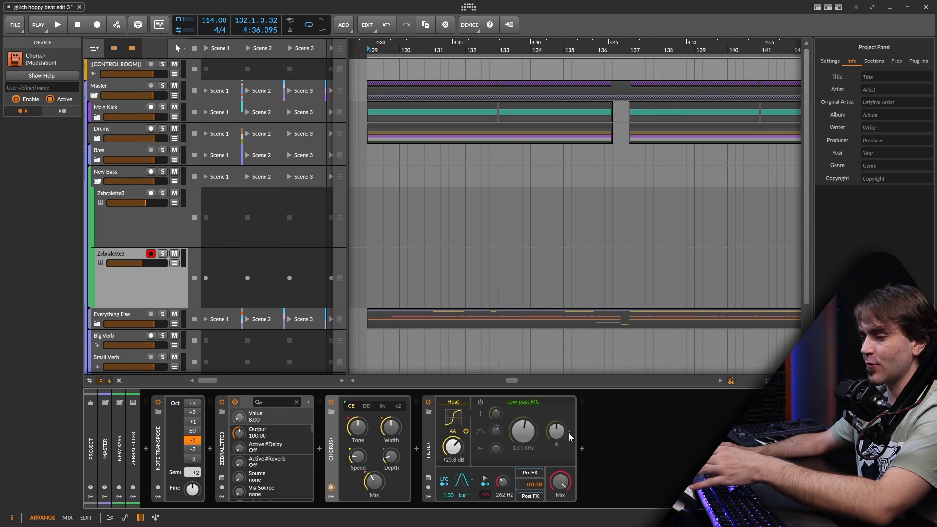
left_click(222, 478)
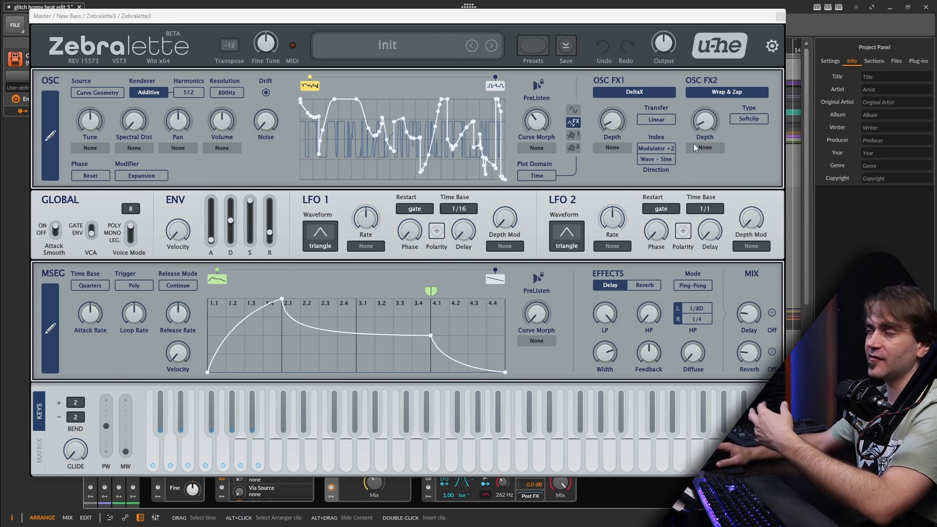
left_click(781, 17)
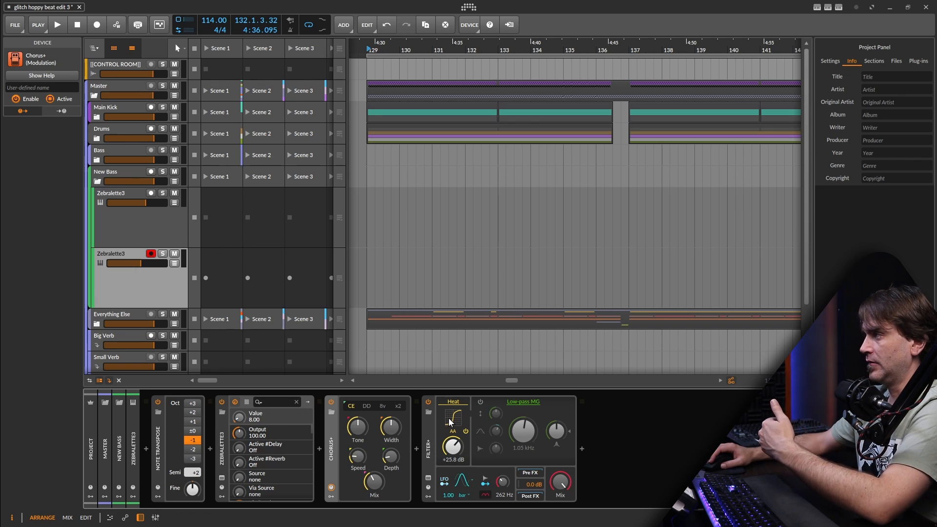
Step: Enable the Filter+ low-pass section and lower its cutoff to 135 Hz
left_click(482, 401)
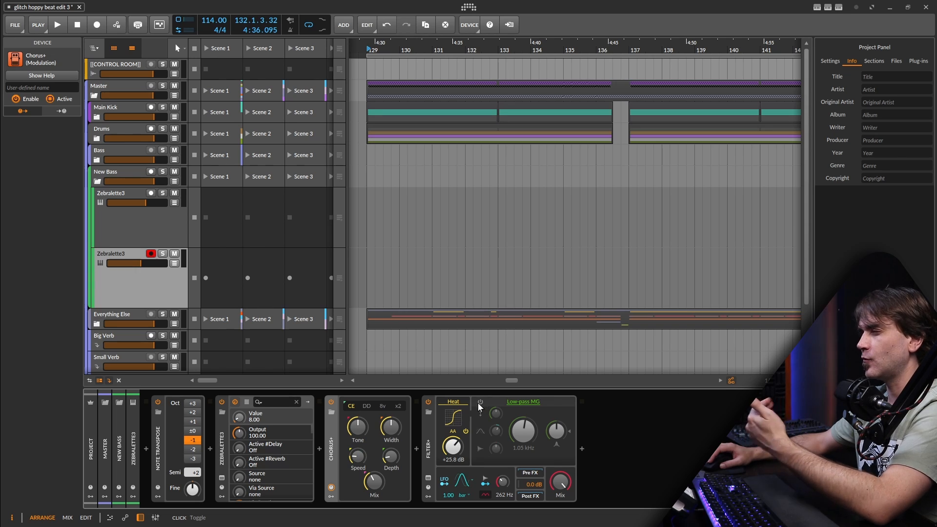
left_click_drag(523, 431, 556, 438)
mouse_move(522, 431)
left_mouse_down()
mouse_move(522, 422)
mouse_move(514, 442)
mouse_move(523, 429)
left_mouse_up()
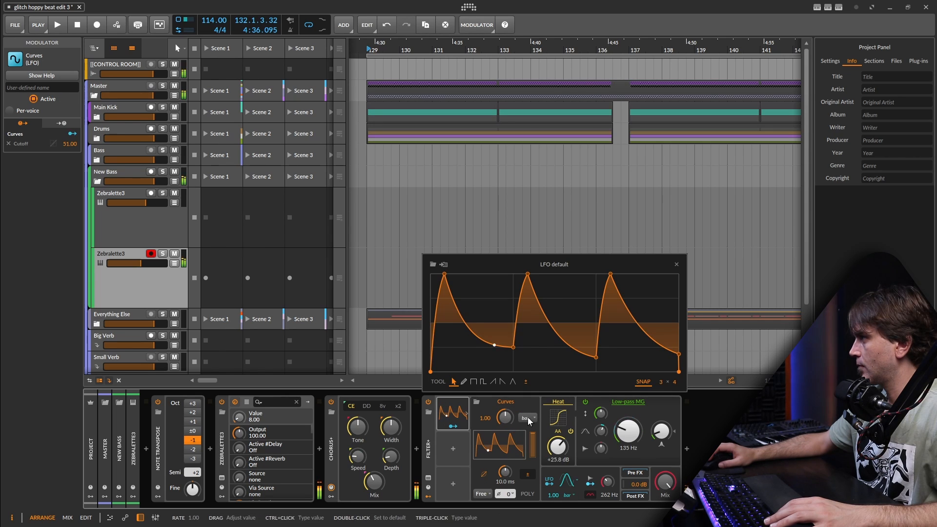
Step: Change the Curves modulator's rate time base from bars to a note length
left_click(527, 418)
left_click(571, 252)
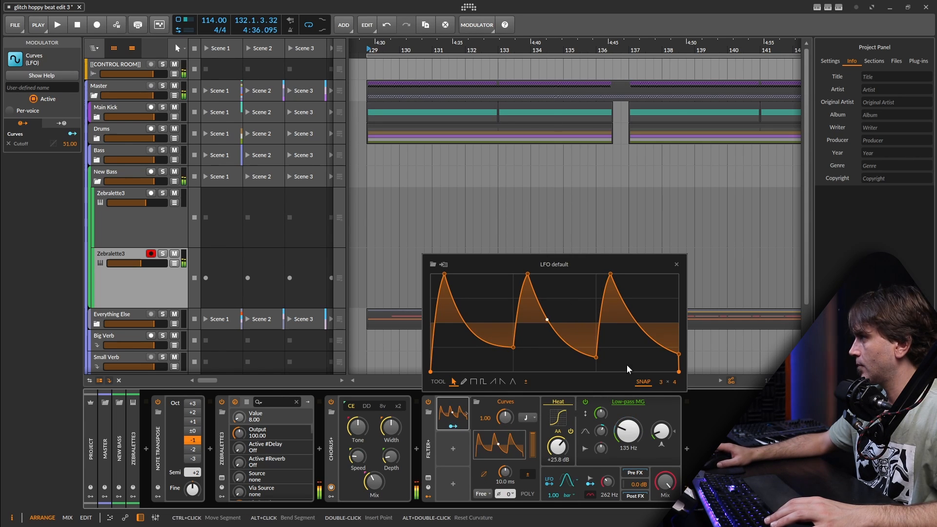
left_click(676, 264)
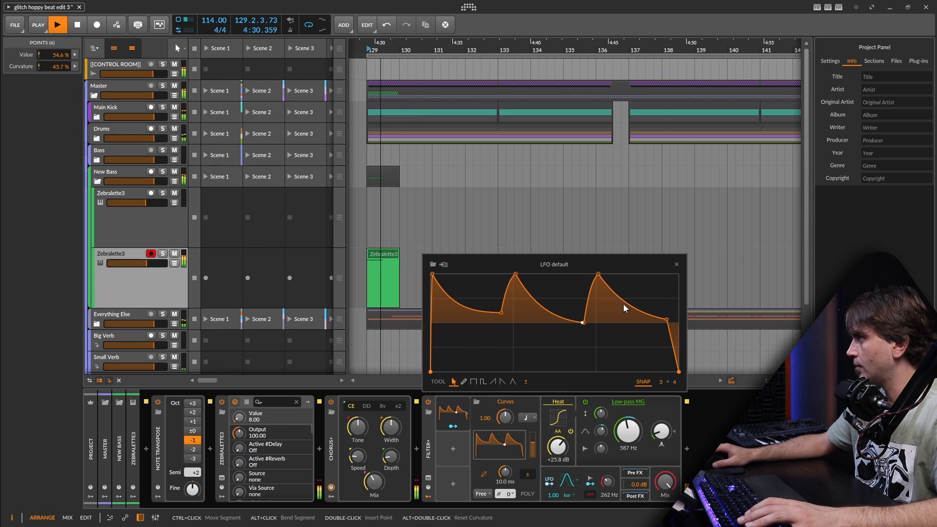
Step: Reshape the Curves LFO by raising its second valley and setting the end point to 63.7%, and lower the filter cutoff to 302 Hz
left_click_drag(584, 326, 595, 310)
left_click(595, 344)
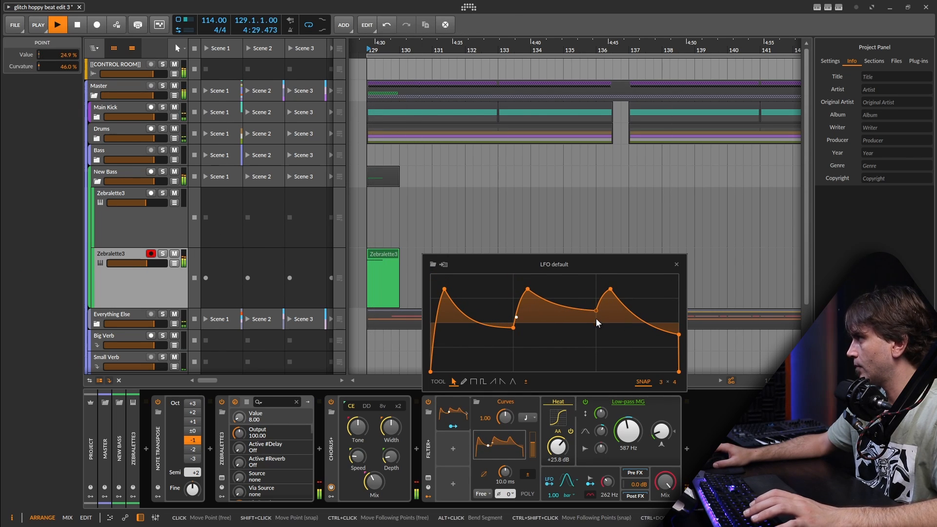
left_click_drag(680, 336, 680, 292)
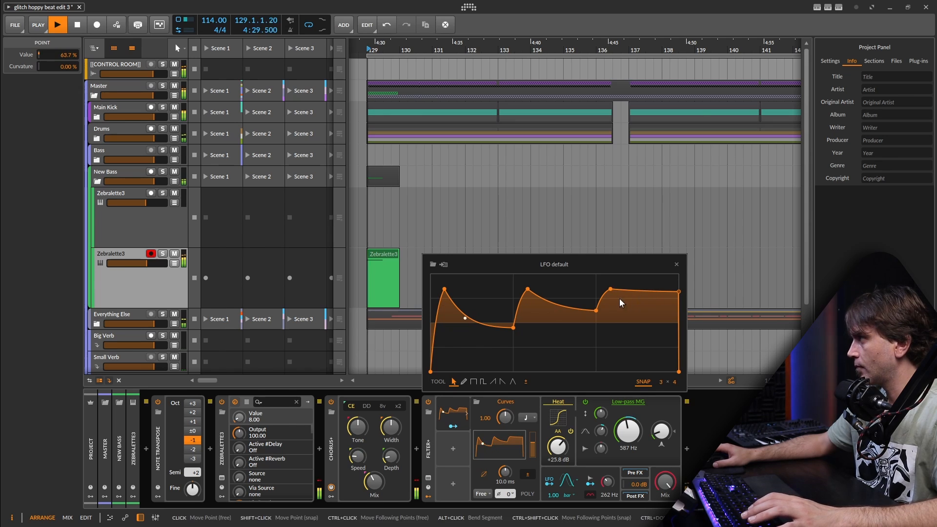
left_click(676, 264)
left_click_drag(628, 422, 628, 432)
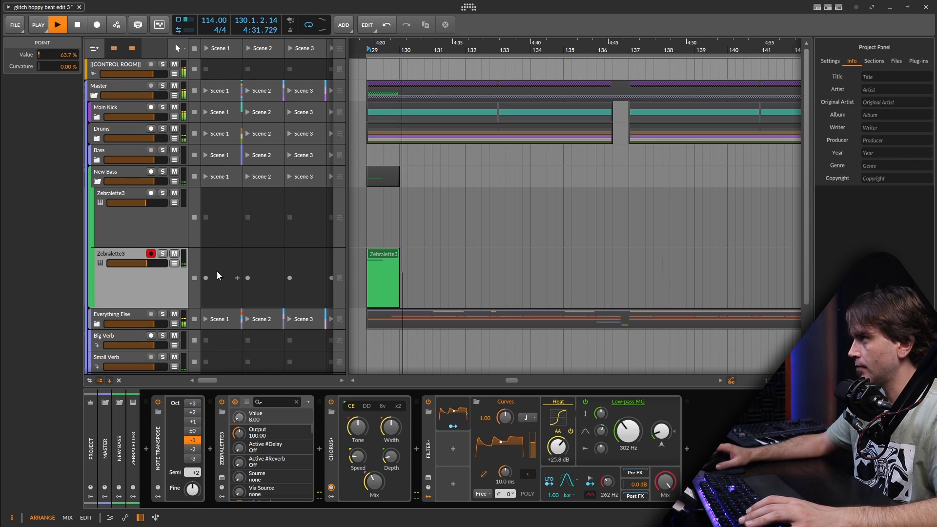
Step: Start and stop playback repeatedly to audition the bass clip while lowering the armed Zebralette3 track's volume
key("space")
key("space")
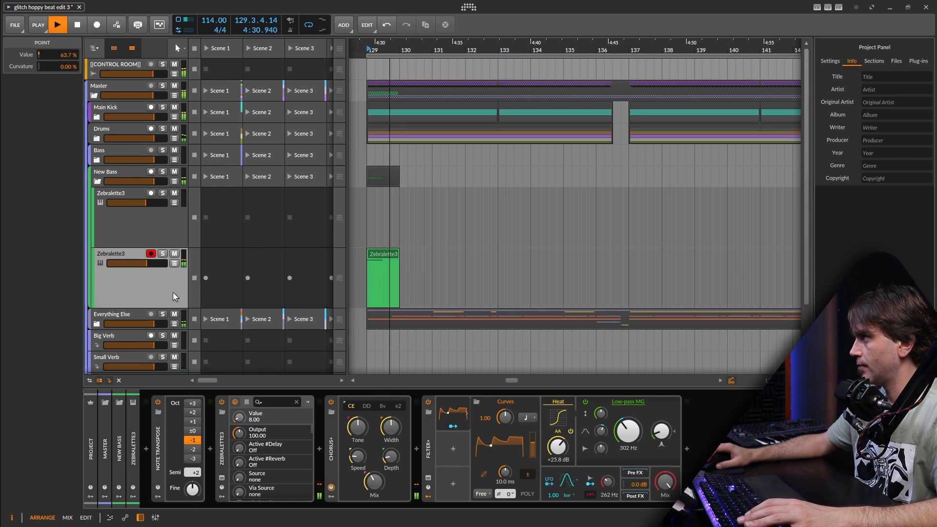
key("space")
key("space")
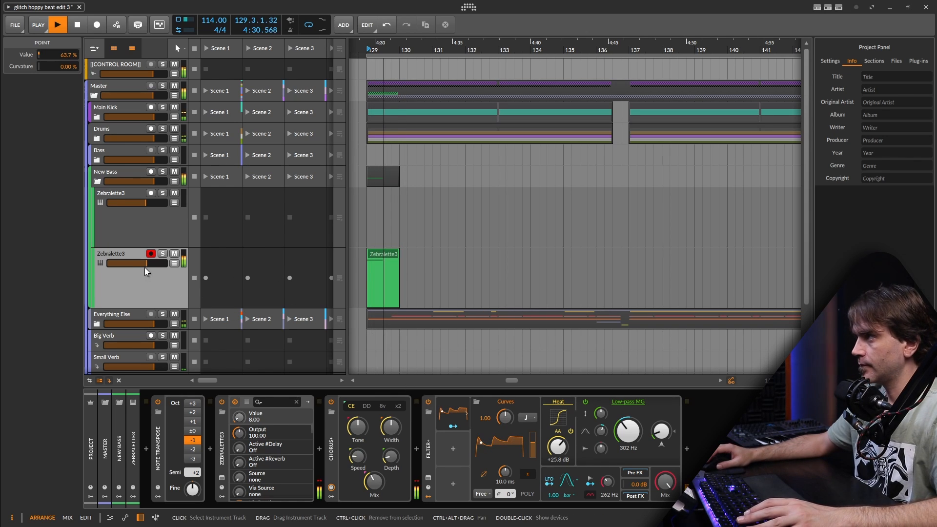
key("space")
key("space")
left_click_drag(153, 264, 142, 264)
key("space")
key("space")
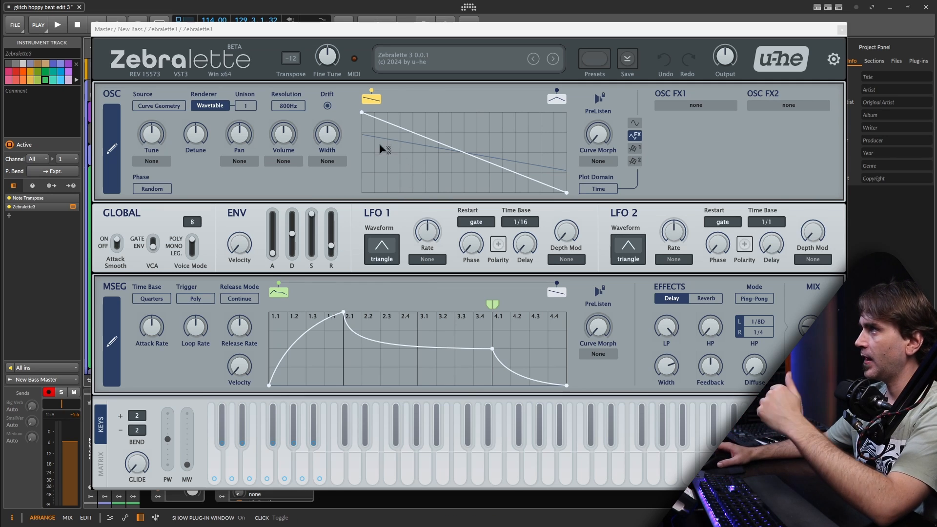
Step: Set the oscillator Source to Curve Spectrum in the initialized Zebralette3
left_click(147, 105)
left_click(149, 105)
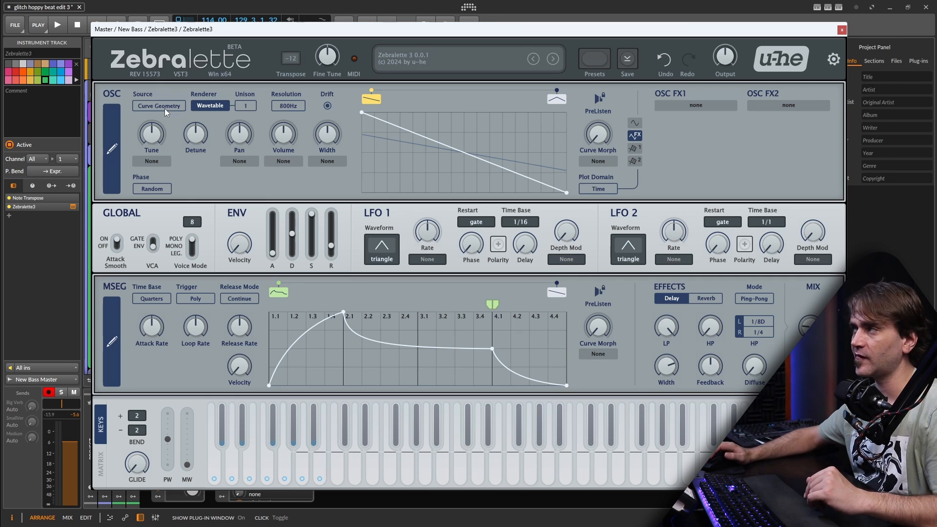
scroll(165, 108, "down", 1)
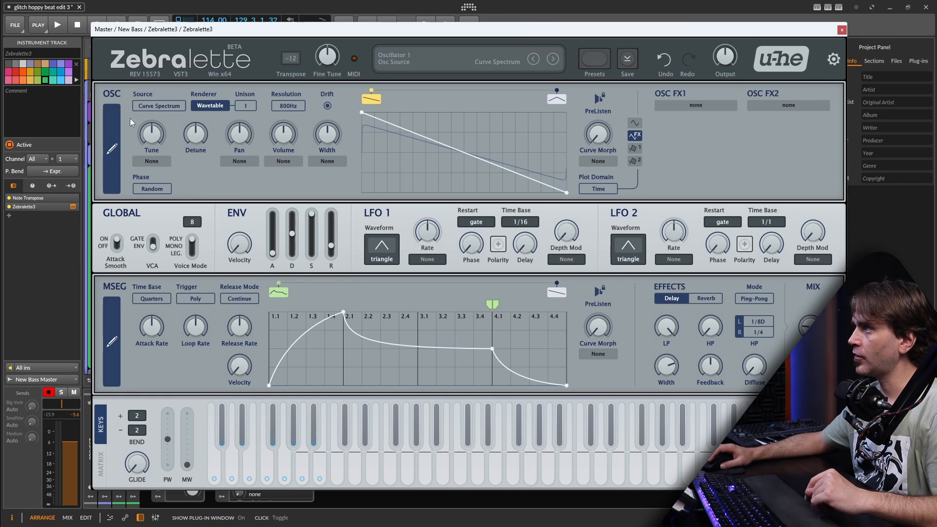
Step: Open the oscillator curve editor and redraw the curve at morph position 0 with three full-height peaks separated by troughs at the baseline
left_click(111, 148)
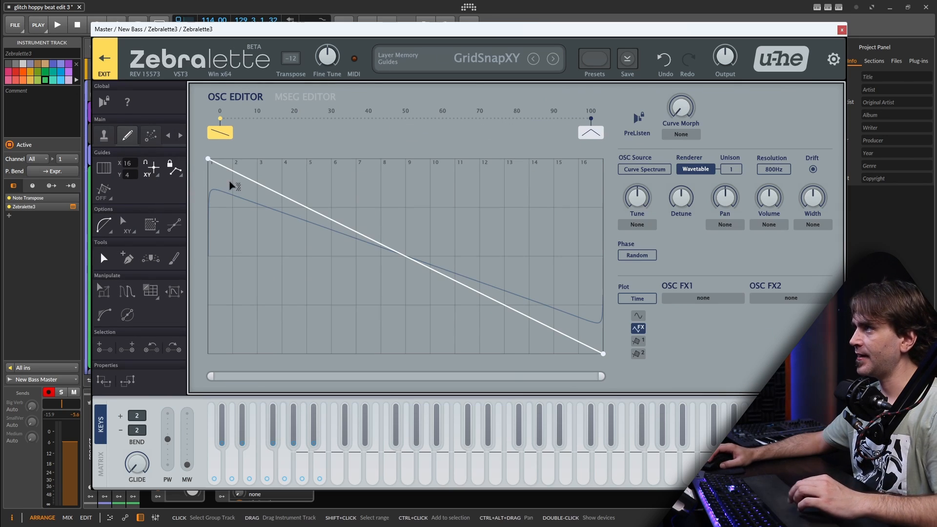
left_click(289, 158)
left_click_drag(215, 166, 214, 360)
left_click(359, 293)
left_click_drag(359, 293, 363, 353)
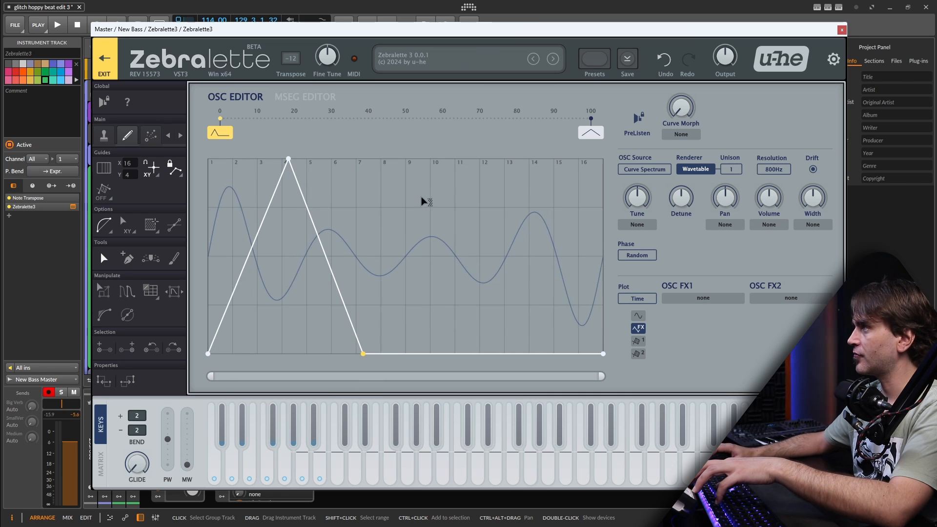
left_click_drag(431, 182, 434, 158)
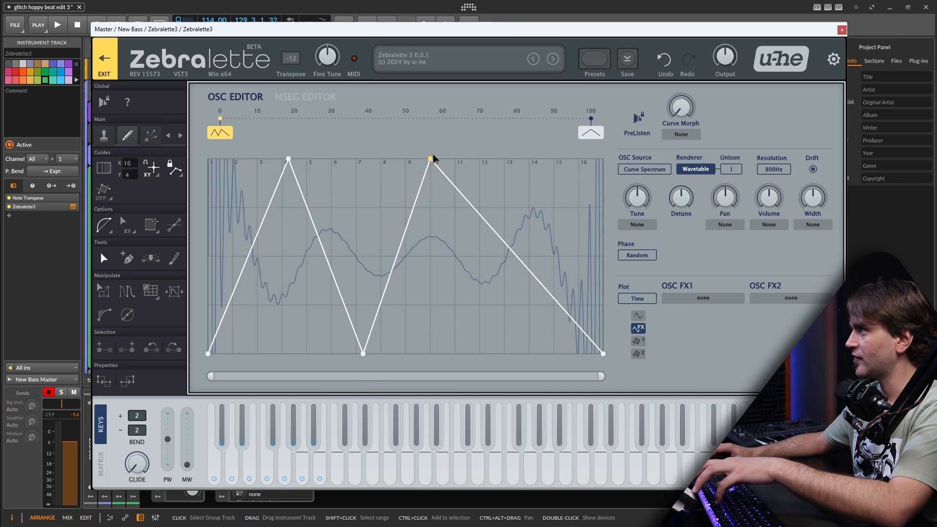
left_click(477, 272)
left_click_drag(477, 272, 480, 354)
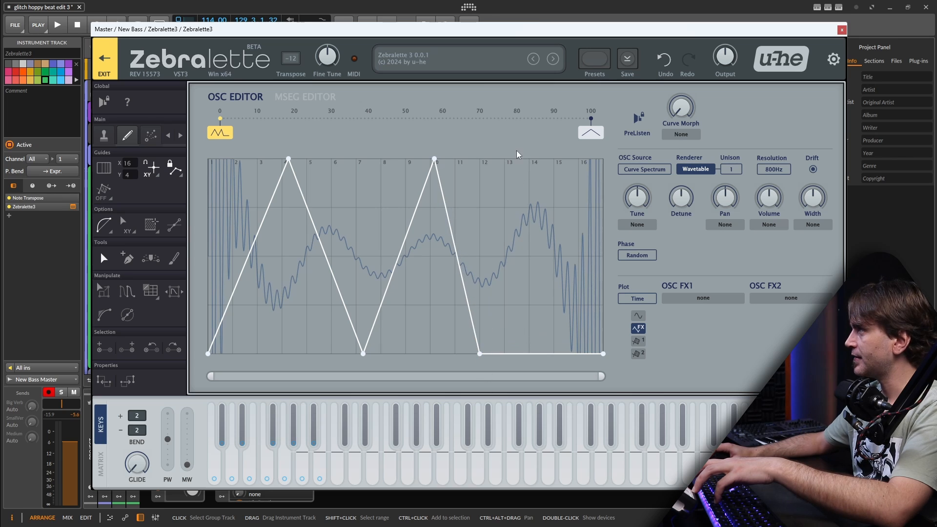
left_click_drag(520, 195, 522, 158)
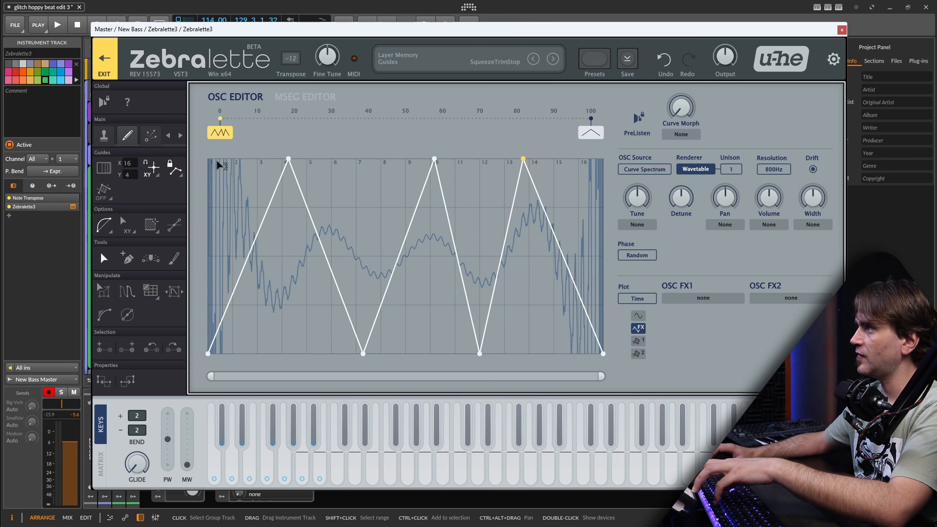
Step: Lower the curve's three peaks so that each is shorter than the one before it
left_click_drag(288, 159, 282, 200)
left_click_drag(434, 159, 440, 221)
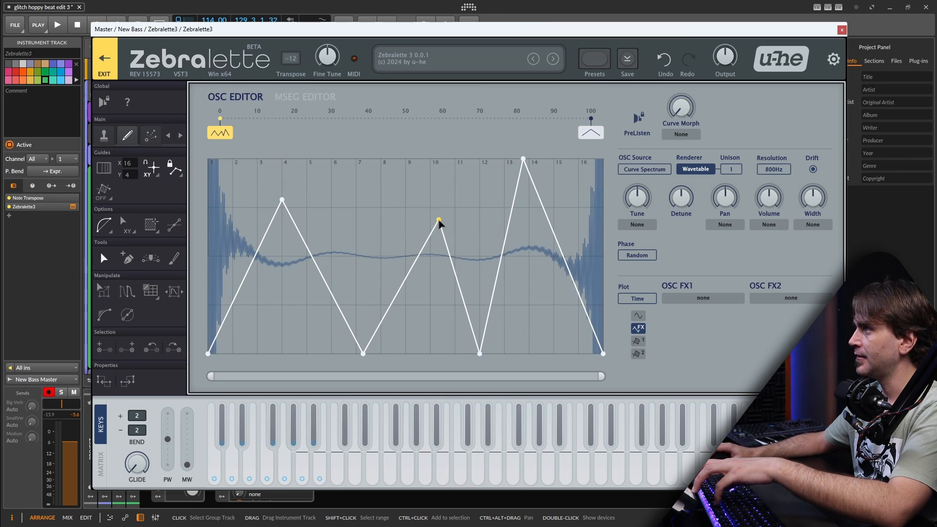
left_click_drag(524, 161, 524, 280)
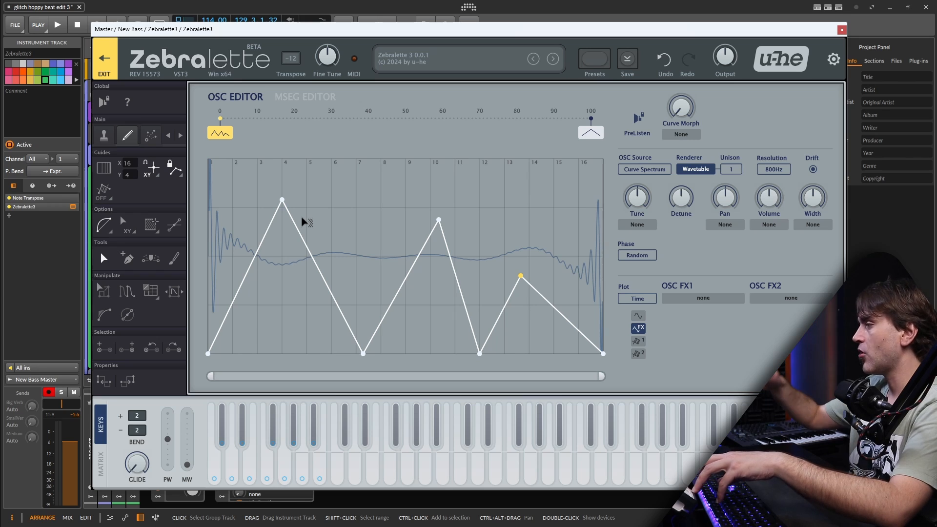
mouse_move(283, 200)
left_mouse_down()
mouse_move(278, 219)
mouse_move(288, 213)
left_mouse_up()
mouse_move(432, 220)
left_mouse_down()
mouse_move(431, 245)
mouse_move(432, 233)
left_mouse_up()
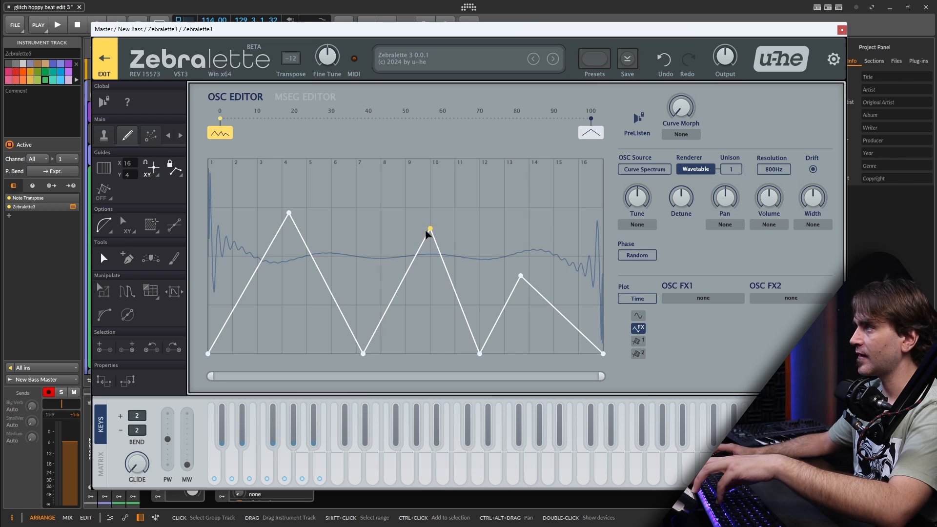
Step: Set OSC FX1 to Wrap & Zap with type Softclip and a depth of 8.00
left_click(708, 298)
left_click(727, 290)
left_click(711, 297)
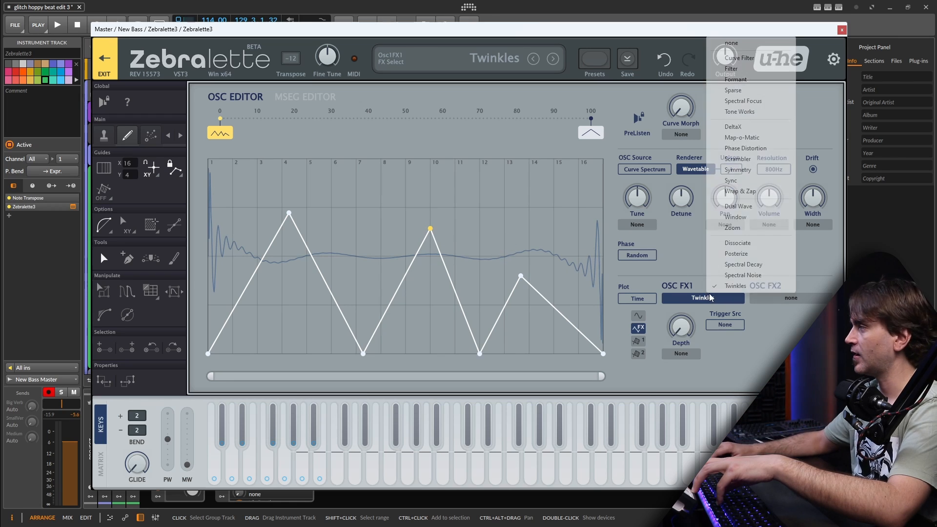
left_click(738, 191)
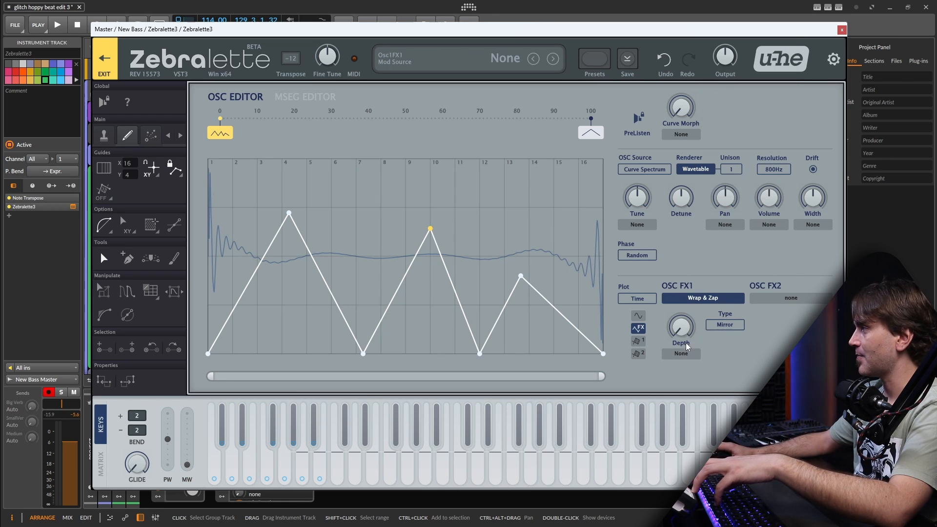
left_click(725, 324)
left_click(743, 371)
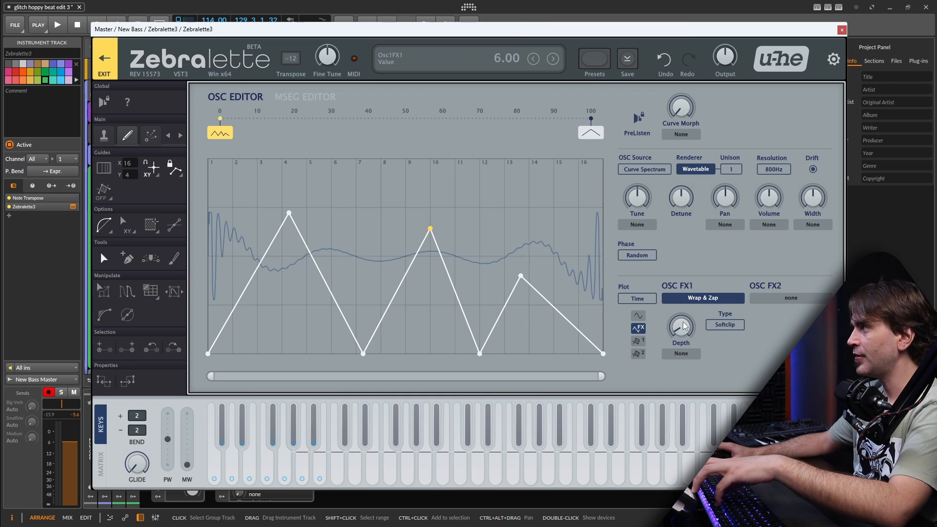
scroll(684, 327, "up", 2)
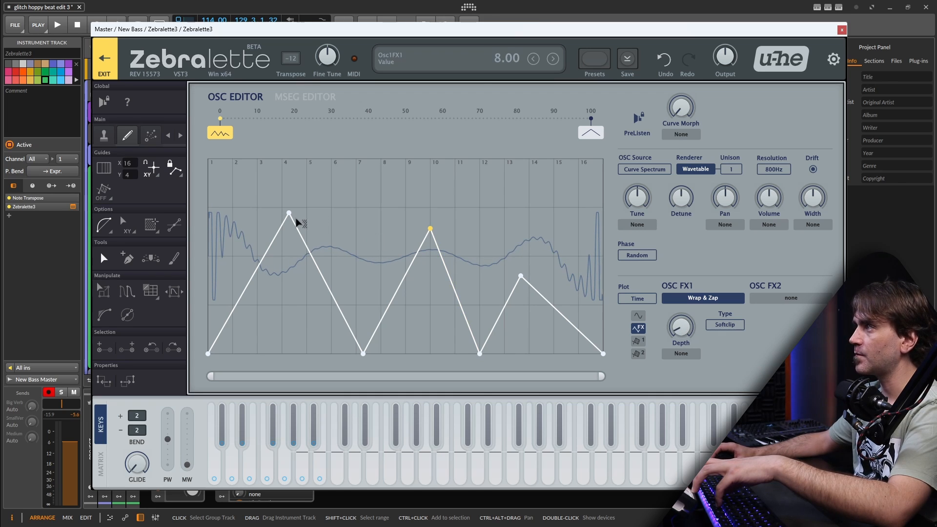
Step: Lower the first two peaks slightly further and copy the whole curve
left_click_drag(290, 214, 291, 227)
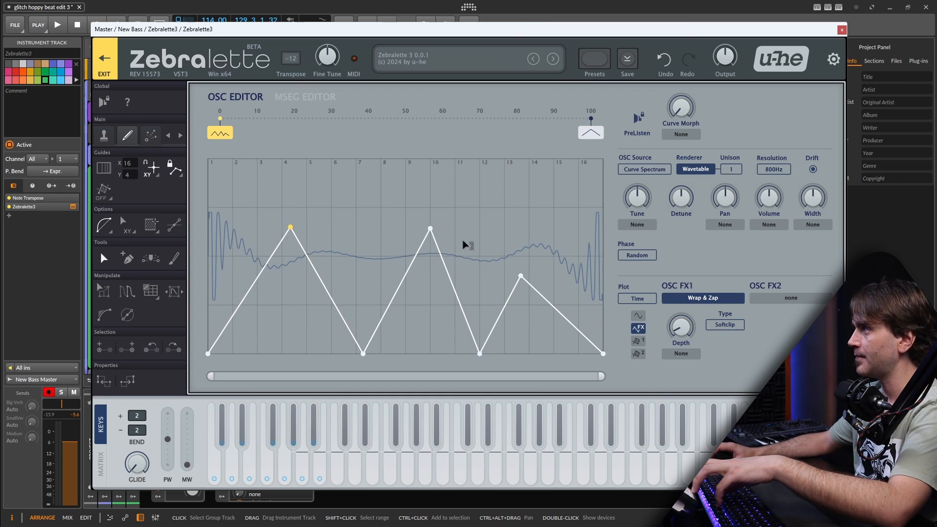
left_click_drag(430, 229, 431, 242)
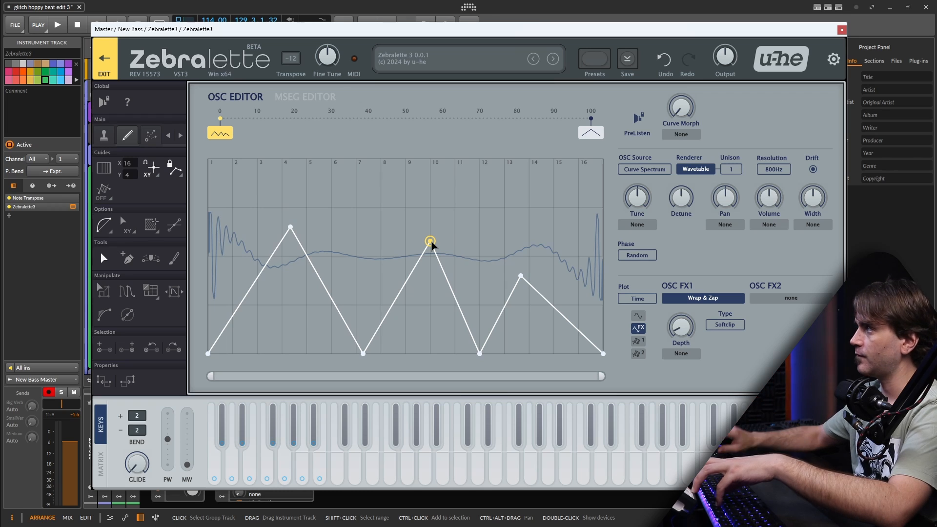
left_click_drag(609, 296, 227, 292)
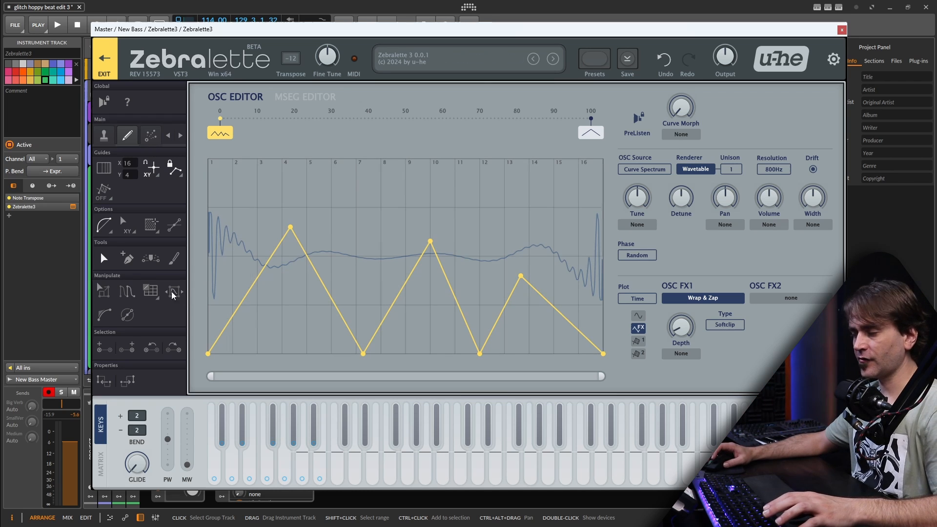
right_click(224, 287)
left_click(246, 294)
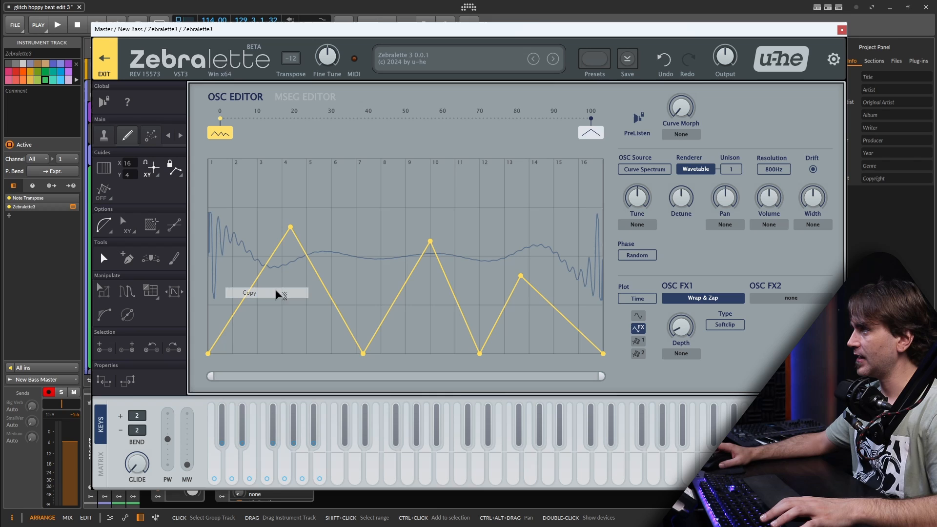
Step: Replace the triangle curve at morph position 100 with the copied three-peak curve
left_click(601, 134)
left_click_drag(607, 273, 204, 273)
right_click(311, 231)
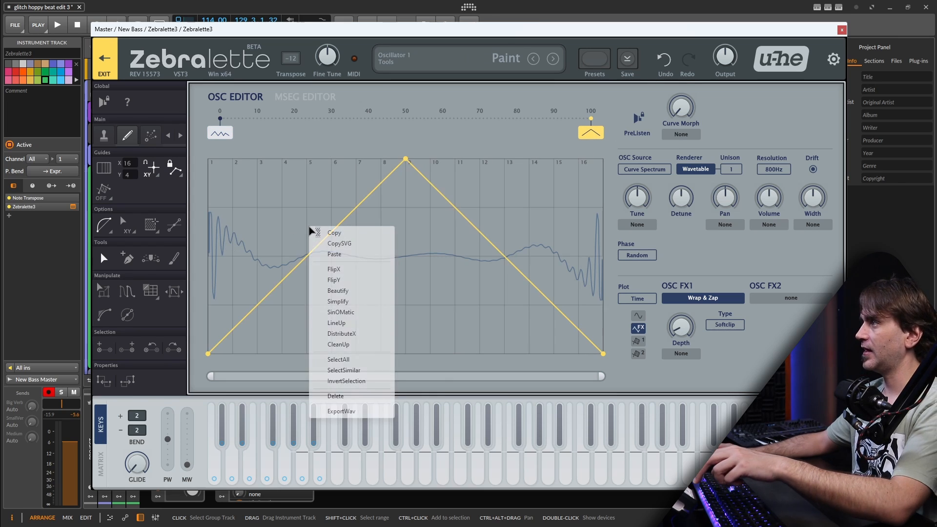
left_click(347, 254)
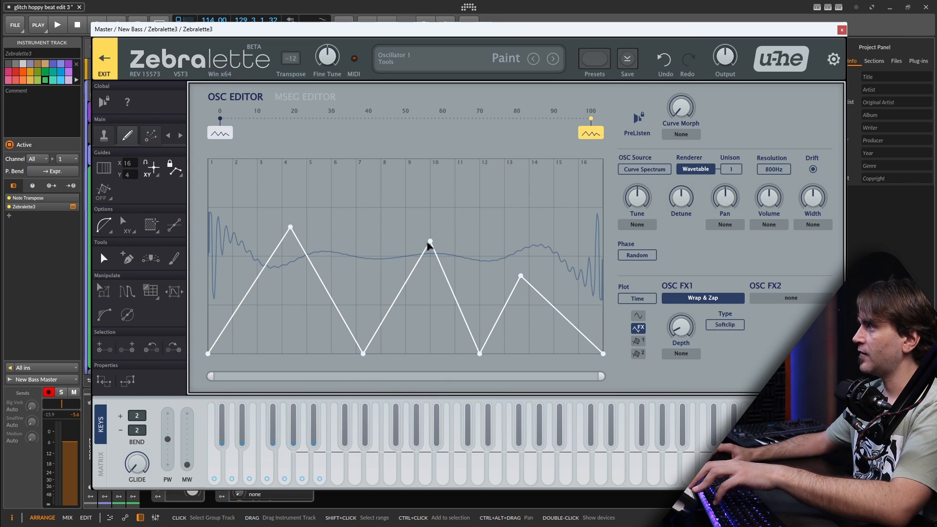
Step: Shift the peaks of the curve at position 100, bow the second peak's rising slope downward, and sweep Curve Morph to audition it
left_click_drag(430, 241, 470, 246)
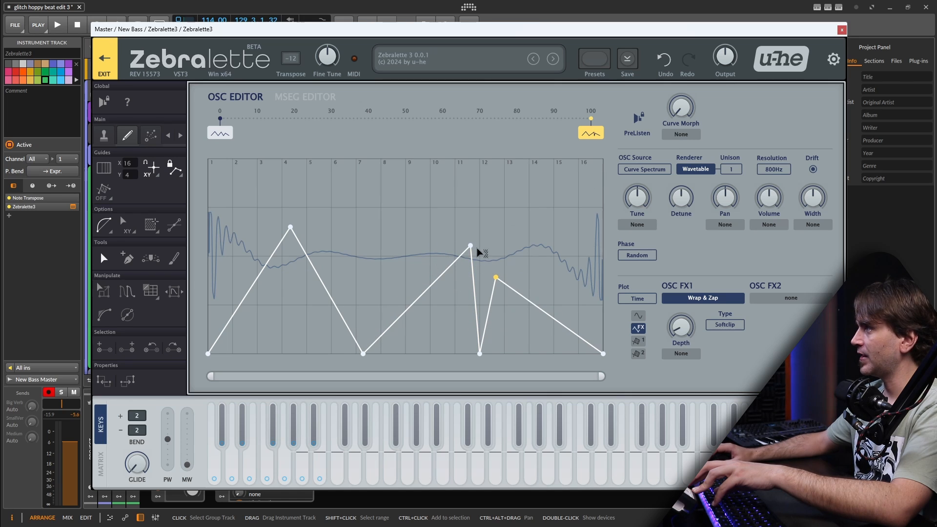
left_click_drag(433, 283, 440, 299)
left_click_drag(290, 226, 270, 226)
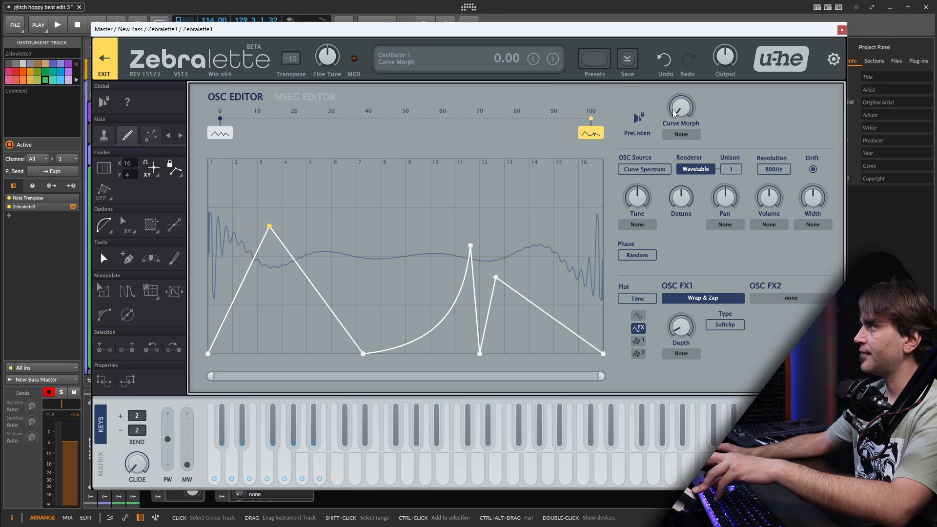
left_click_drag(678, 107, 720, 201)
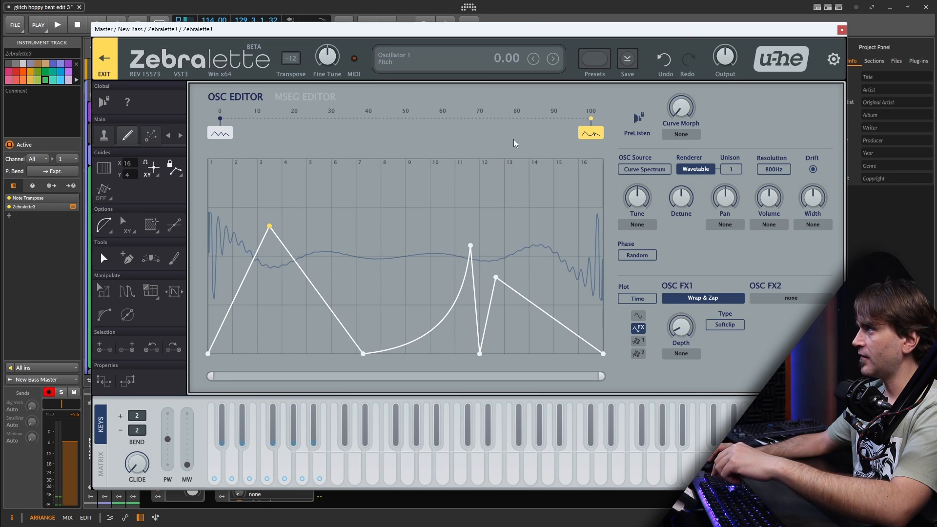
Step: Add a copy of the three-peak curve at about morph position 45, cluster its peaks near the middle and add a point on the final slope
right_click(388, 122)
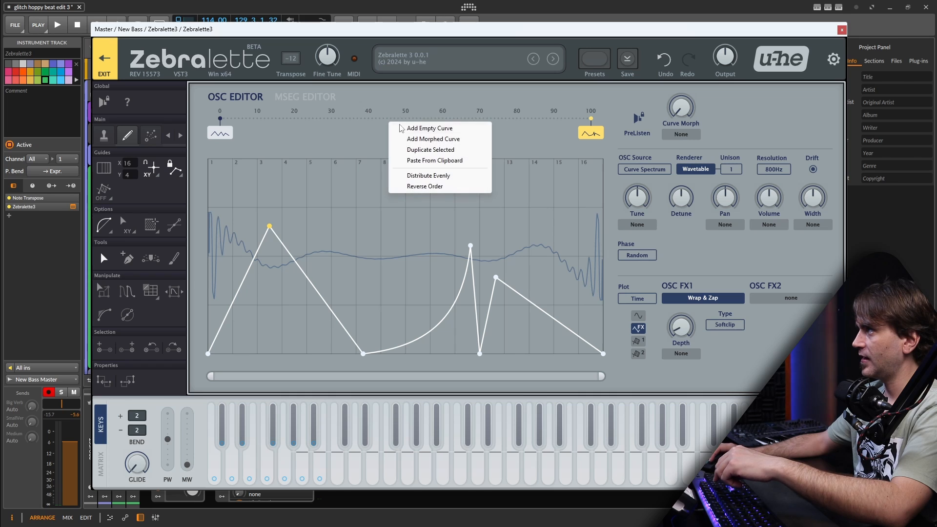
left_click(429, 150)
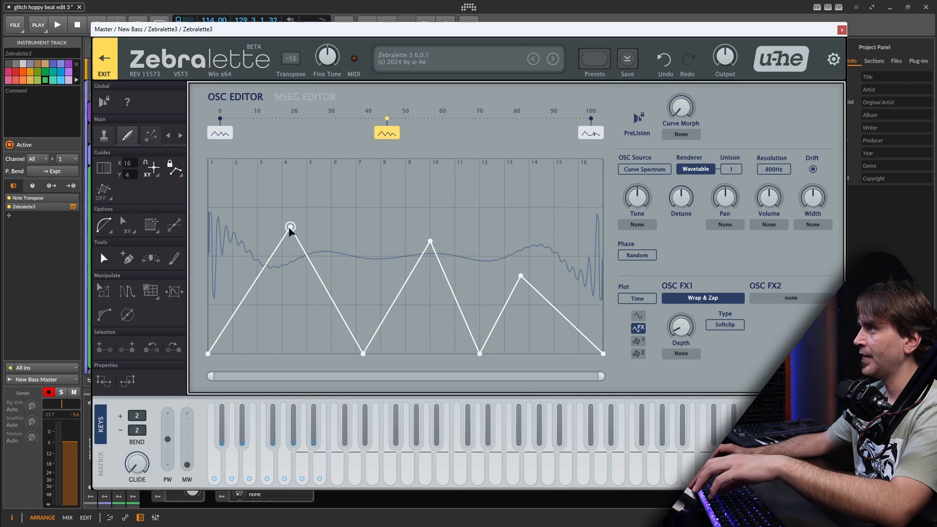
left_click_drag(290, 228, 364, 210)
left_click_drag(430, 241, 396, 247)
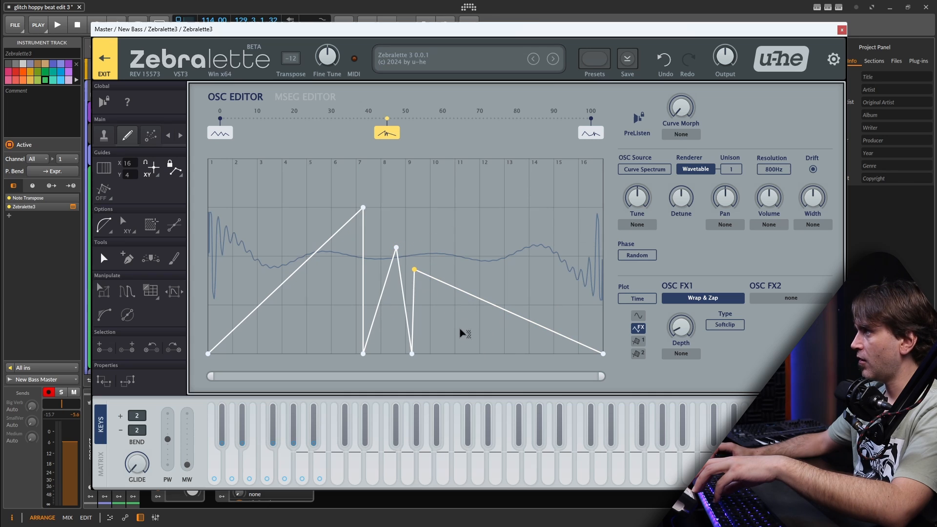
double_click(465, 330)
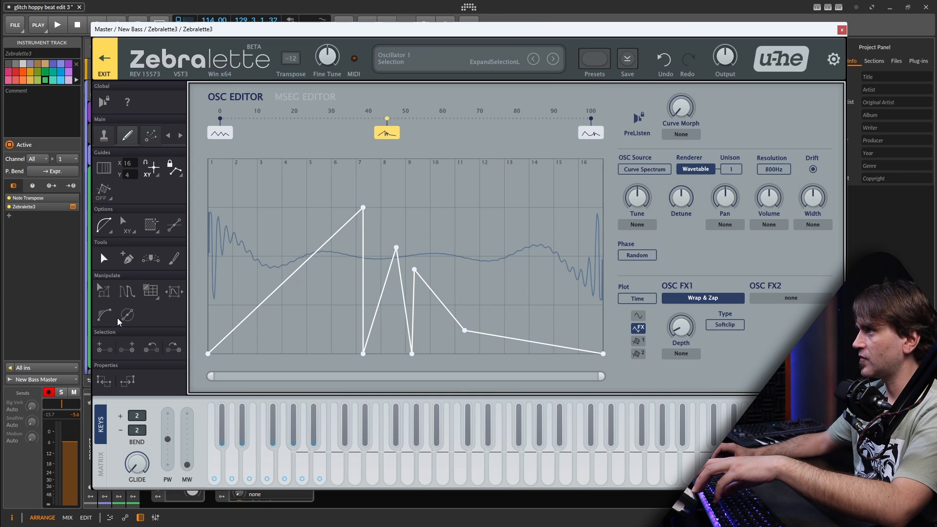
Step: Use a Warp tool to push all points of the curve at position 45, except its end point, upward and toward higher harmonics
left_click(155, 295)
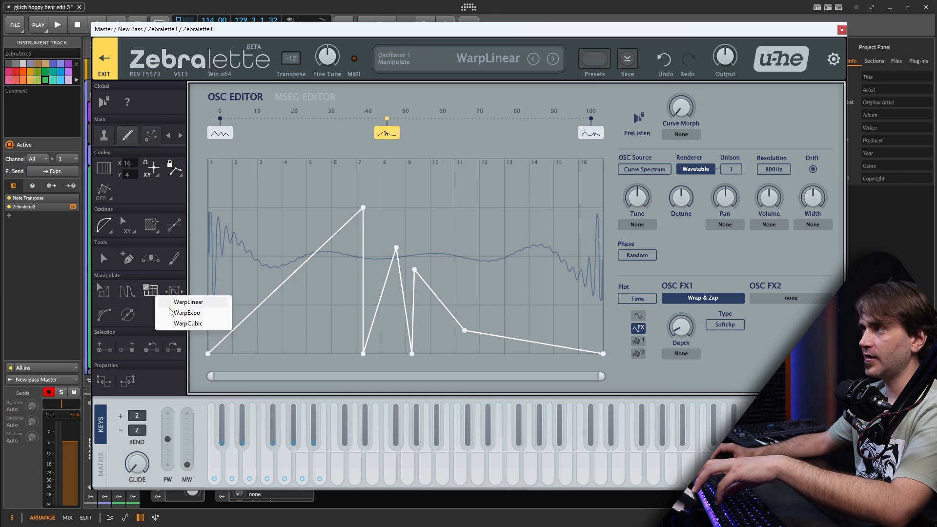
left_click_drag(213, 308, 492, 321)
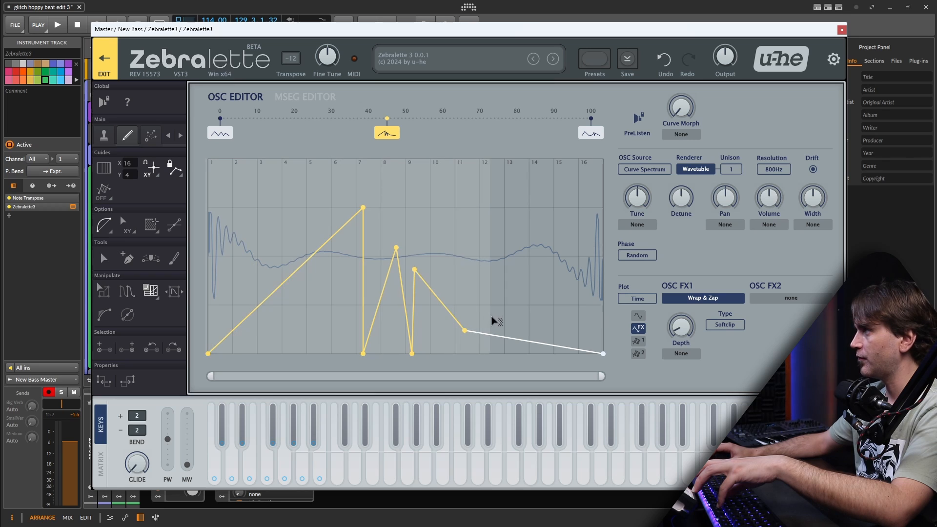
left_click_drag(395, 247, 425, 237)
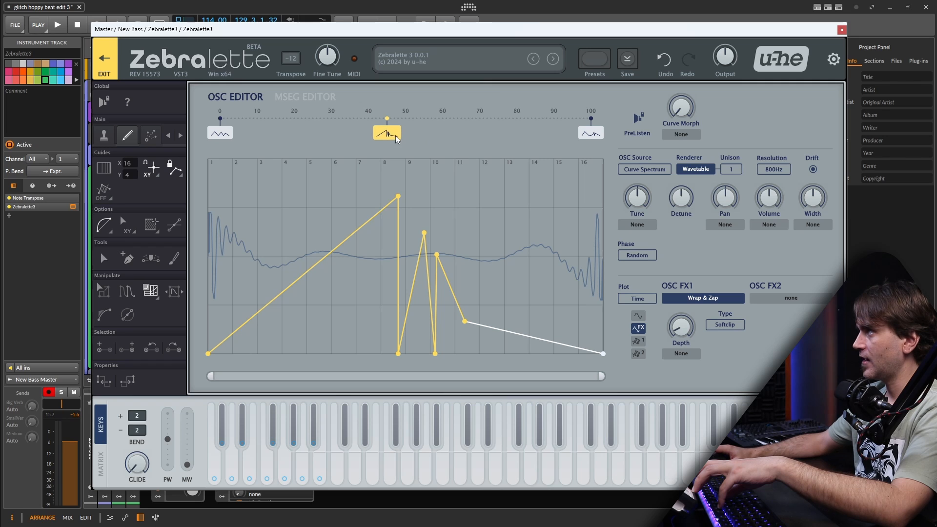
Step: Copy the whole warped curve and duplicate it at about morph position 68
left_click_drag(606, 326, 129, 316)
right_click(351, 269)
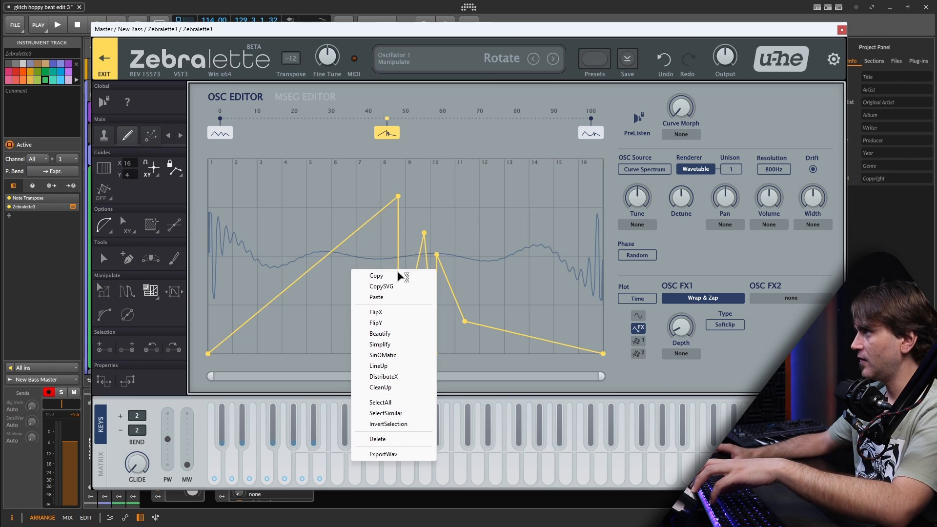
left_click(394, 276)
right_click(455, 125)
right_click(473, 119)
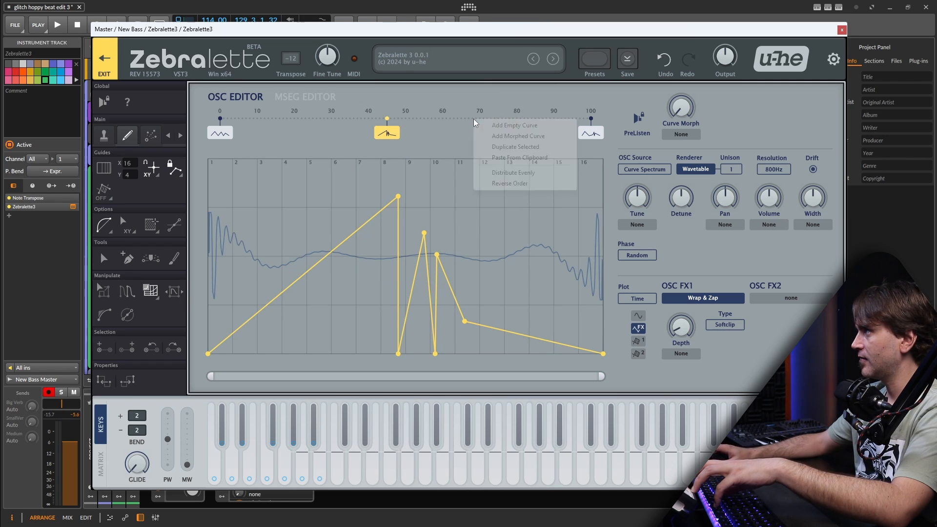
left_click(494, 148)
Step: Warp the inner points of the duplicated curve toward higher harmonics and clear the point selection
left_click_drag(601, 306, 387, 307)
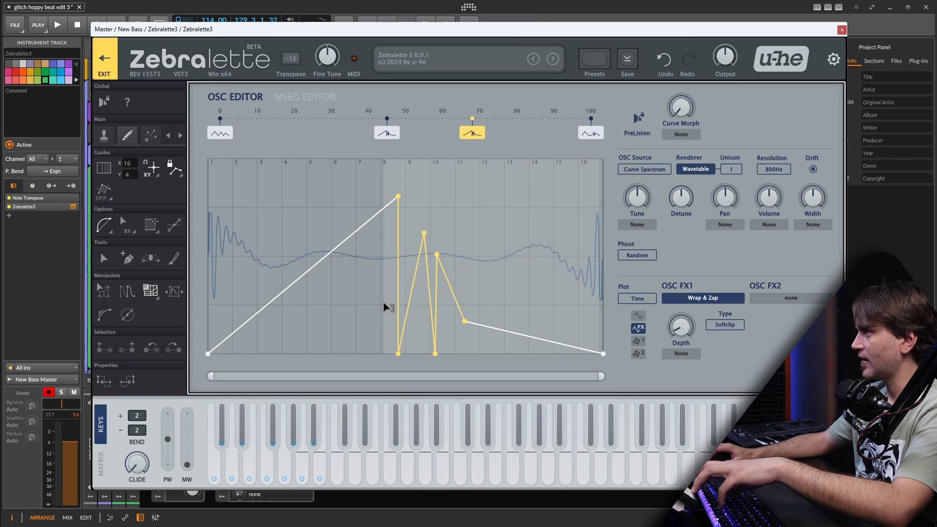
left_click_drag(422, 234, 491, 253)
left_click(468, 208)
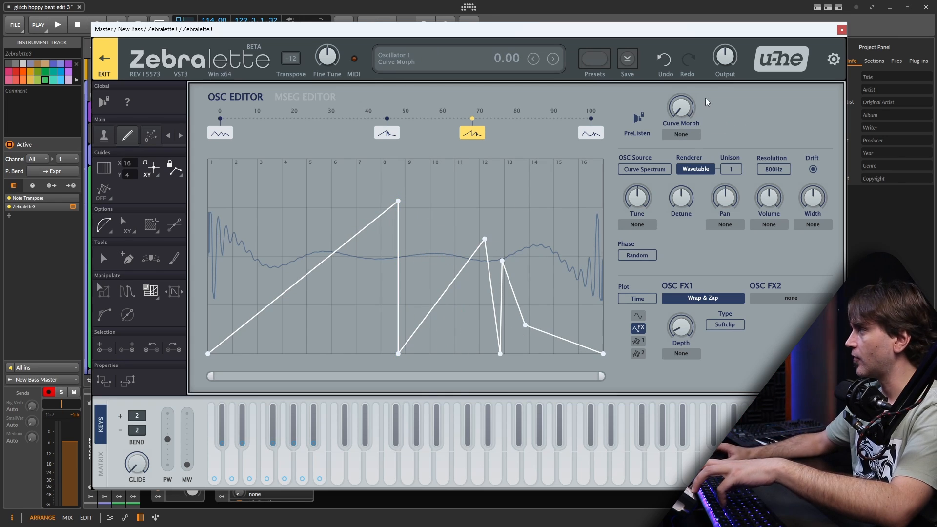
Step: Sweep Curve Morph with the Wavetable renderer, switch the renderer to Additive and raise Curve Morph further
left_click_drag(702, 116, 704, 236)
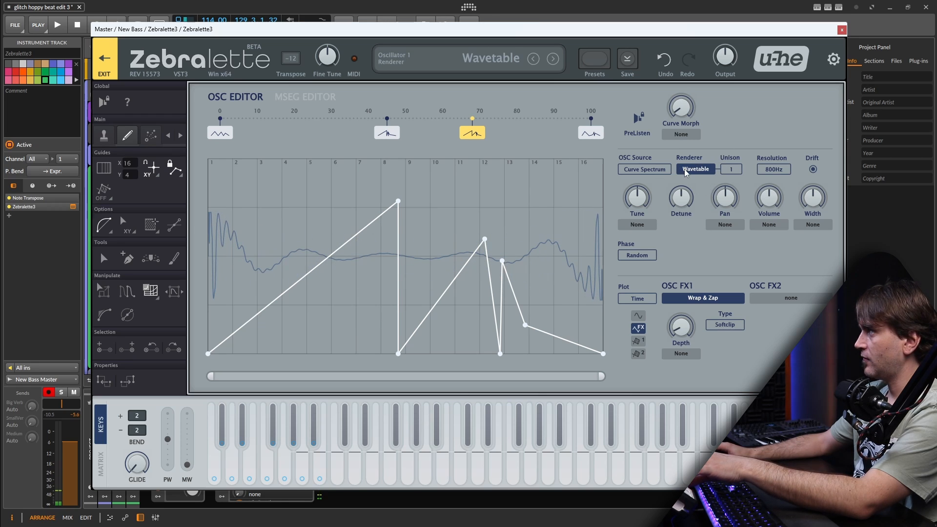
scroll(696, 171, "down", 1)
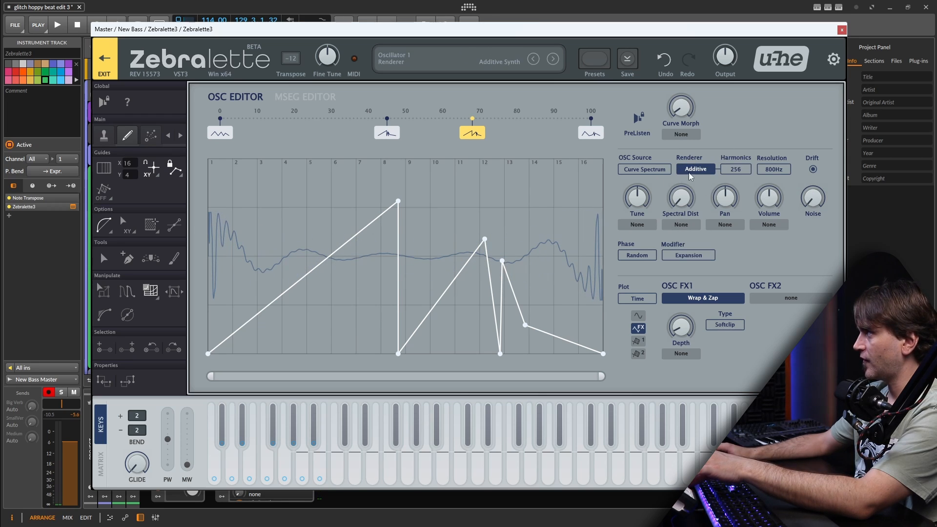
left_click_drag(683, 134, 660, 212)
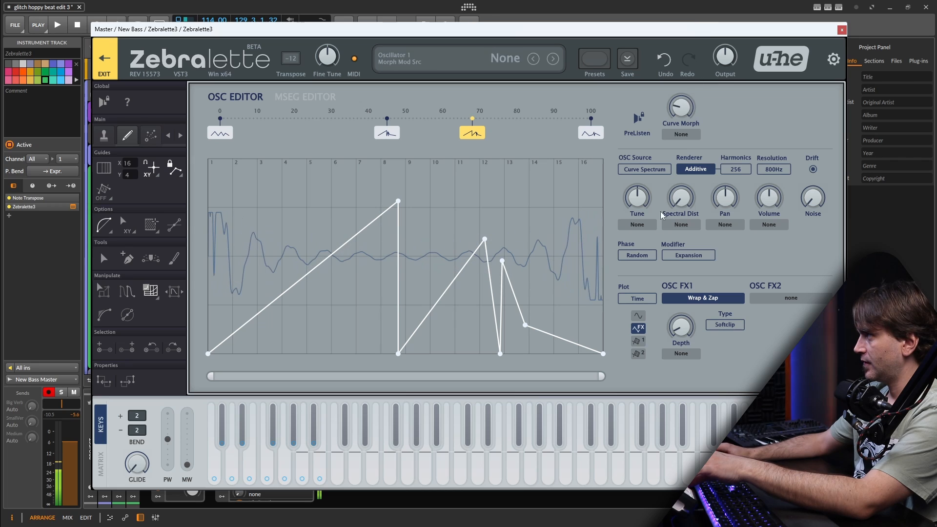
Step: Sweep Curve Morph up and back down with the Additive renderer, and reset the synth to the init patch
left_click_drag(677, 107, 718, 51)
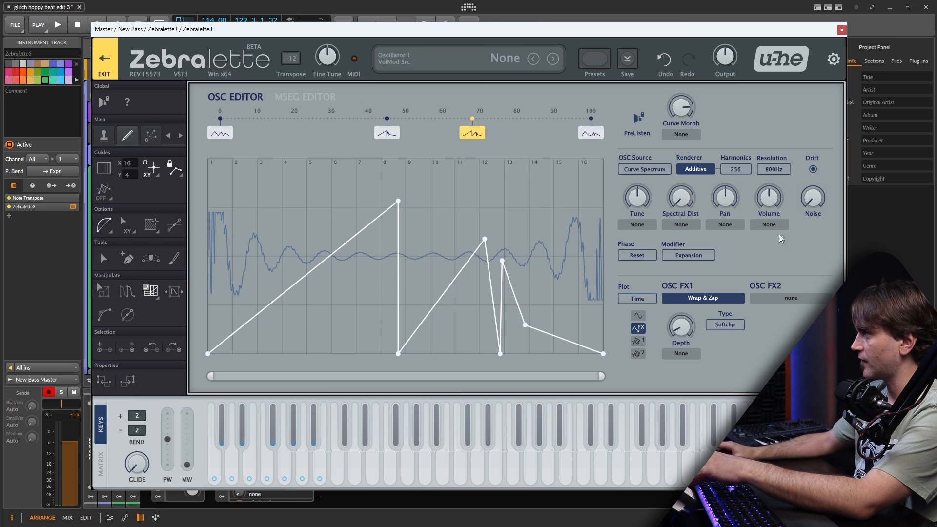
left_click_drag(685, 108, 700, 163)
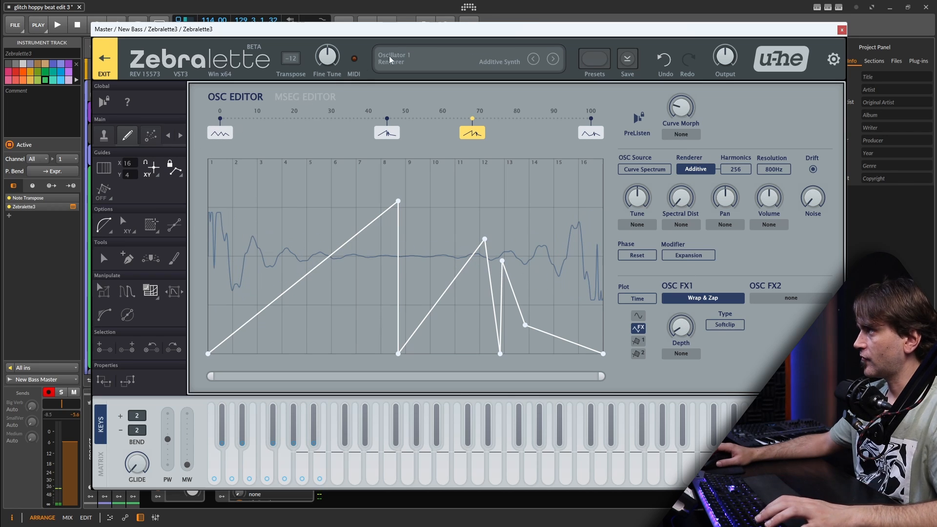
right_click(418, 52)
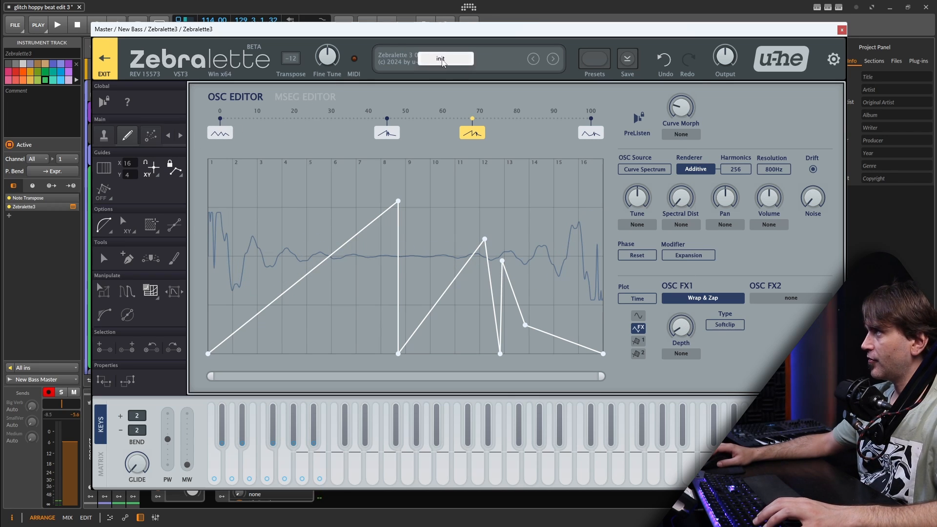
left_click(438, 58)
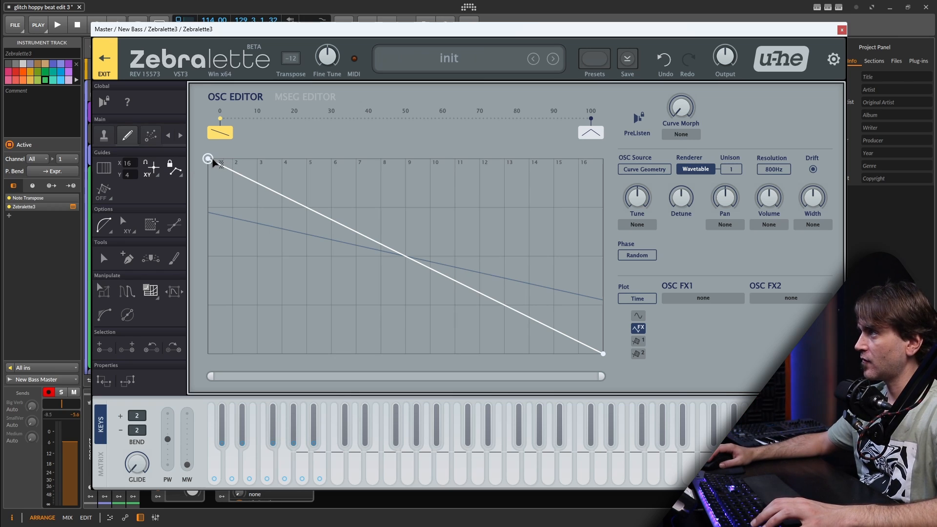
Step: Switch the guides to logarithmic spacing, reshape the curve at 0 into a curved peak on the first harmonic, and set OSC Source to Curve Spectrum
left_click(106, 169)
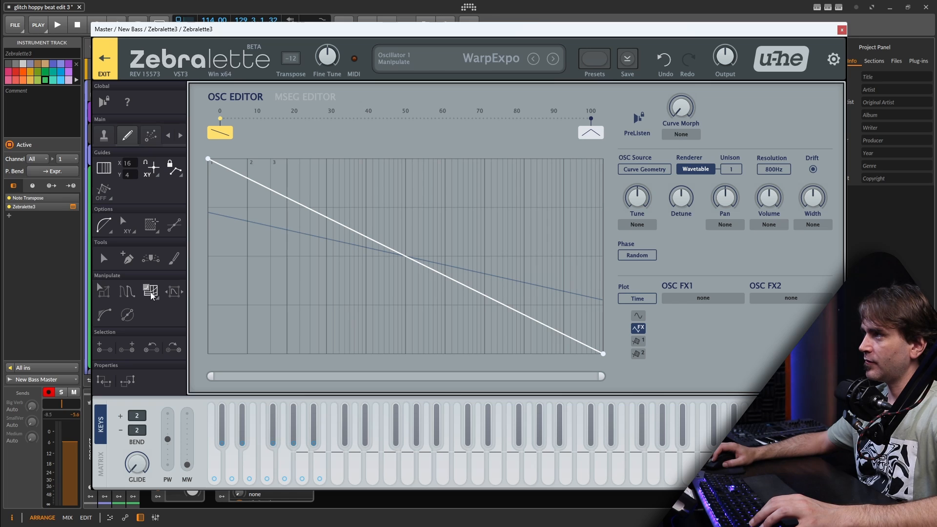
left_click_drag(208, 159, 210, 365)
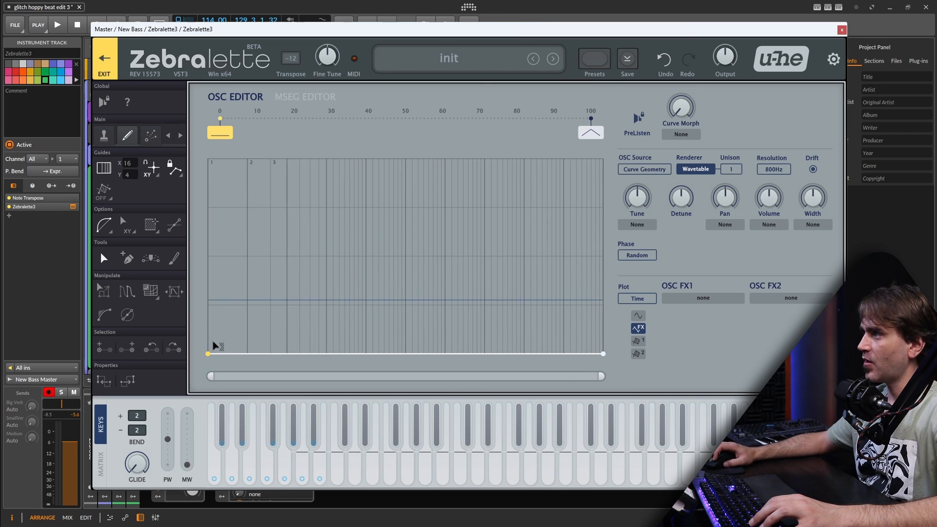
double_click(228, 353)
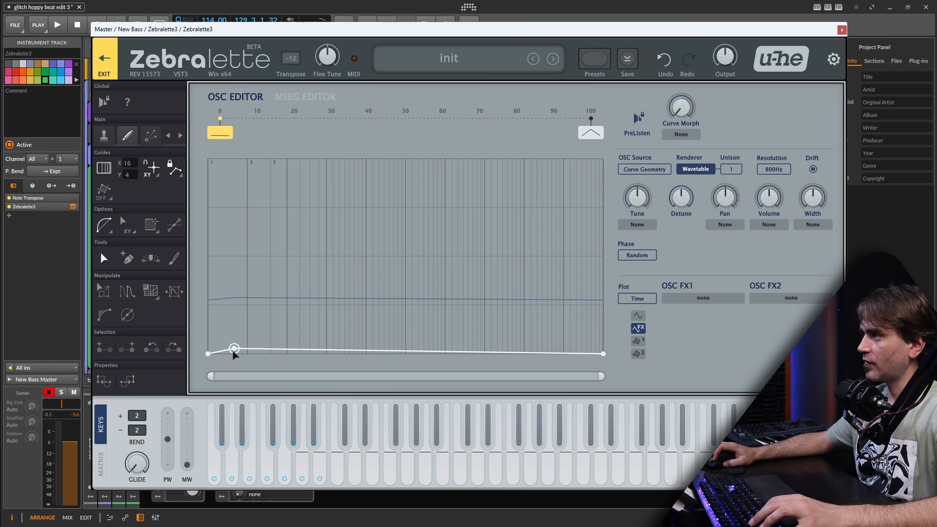
left_click_drag(208, 352, 206, 159)
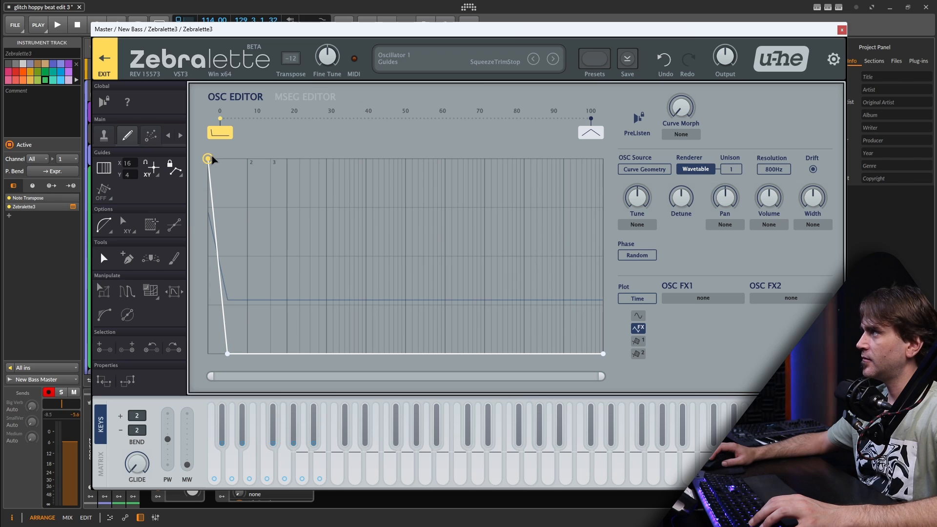
left_click(656, 170)
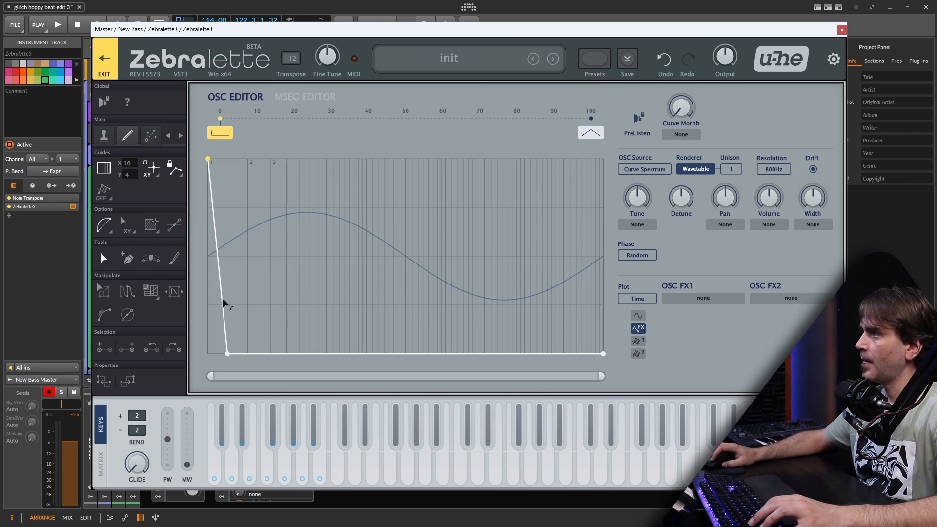
left_click_drag(216, 316, 227, 273)
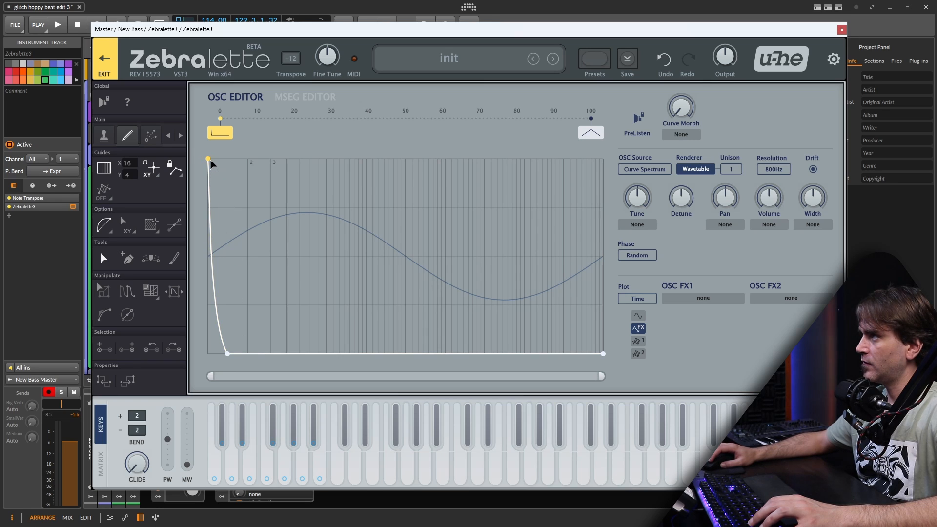
Step: Lower the first harmonic to zero and add points forming a single tall peak at the second harmonic
left_click_drag(209, 161, 203, 379)
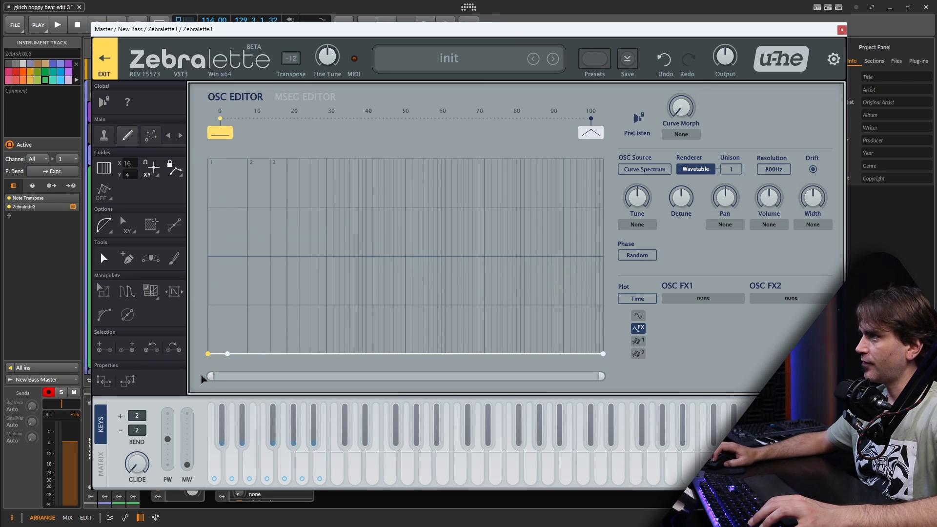
double_click(271, 341)
left_click_drag(272, 340, 271, 360)
double_click(254, 342)
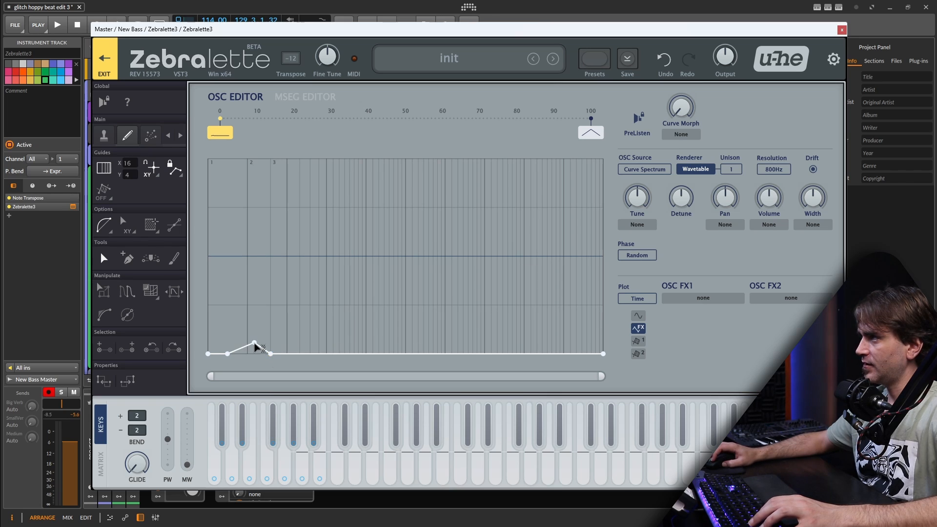
double_click(248, 250)
double_click(249, 251)
double_click(249, 182)
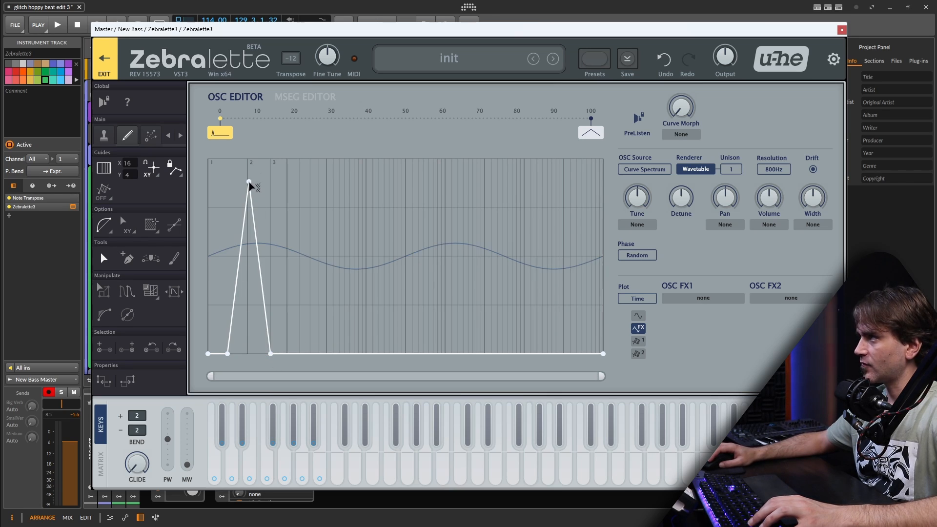
Step: Restore the full first-harmonic peak and move the added points to form a lower, narrow peak around the 16th harmonic
left_click_drag(249, 182, 209, 159)
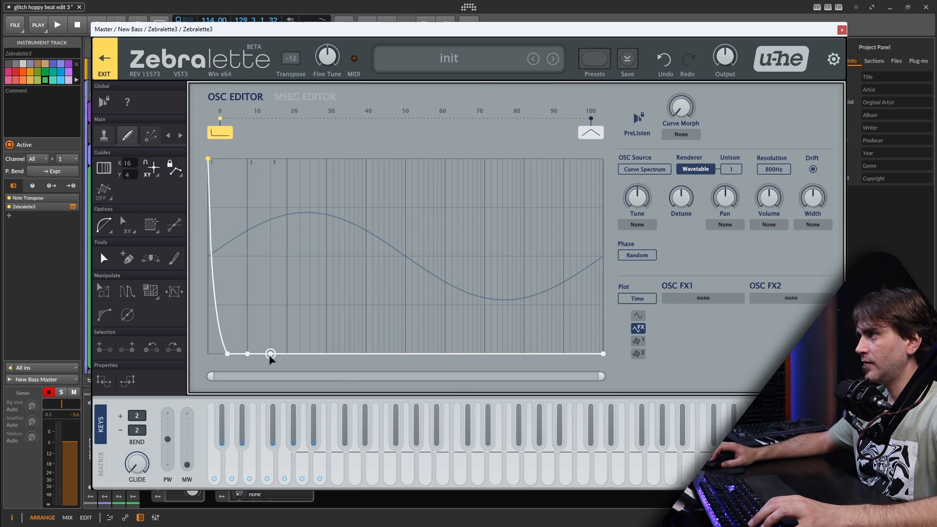
left_click_drag(271, 356, 363, 358)
left_click_drag(248, 356, 355, 283)
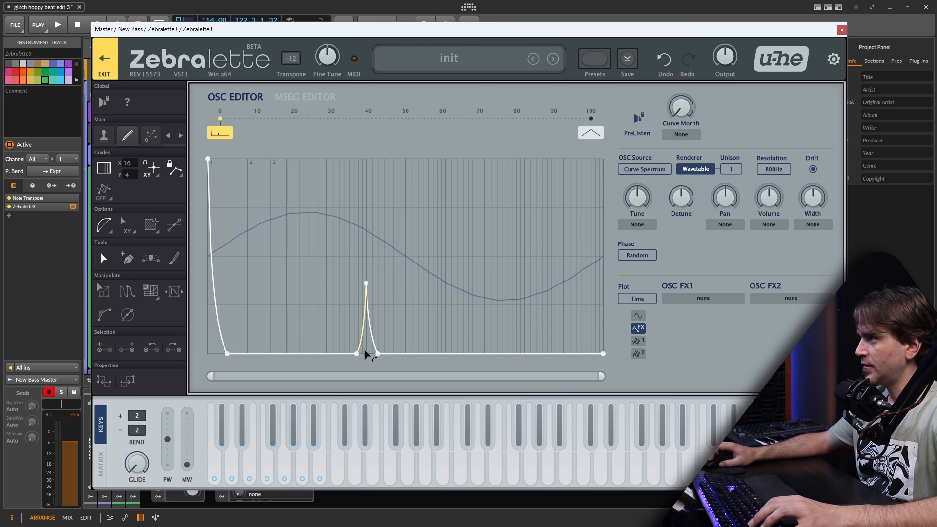
Step: Shift the three points of the narrow peak together and raise its tip slightly at the 16th harmonic
left_click_drag(397, 295, 339, 317)
left_click(386, 301)
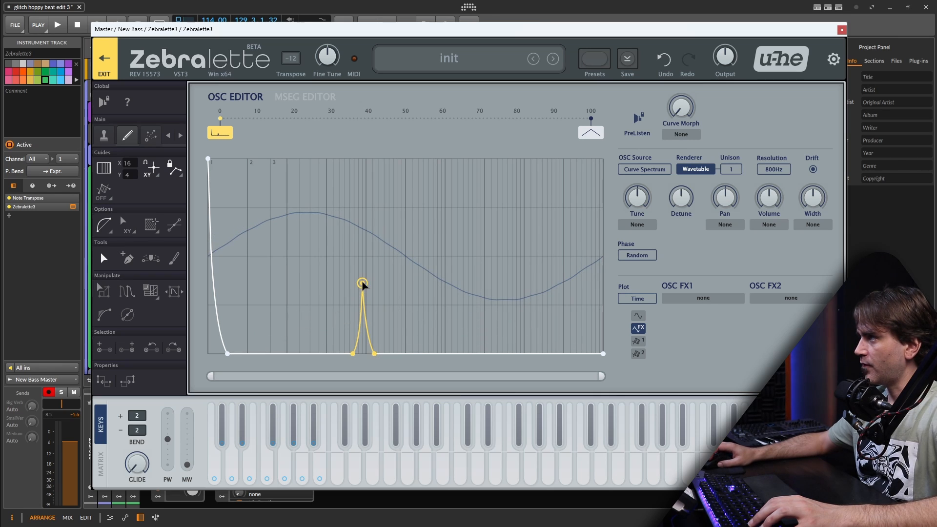
mouse_move(362, 282)
left_mouse_down()
mouse_move(366, 291)
mouse_move(368, 172)
mouse_move(373, 273)
left_mouse_up()
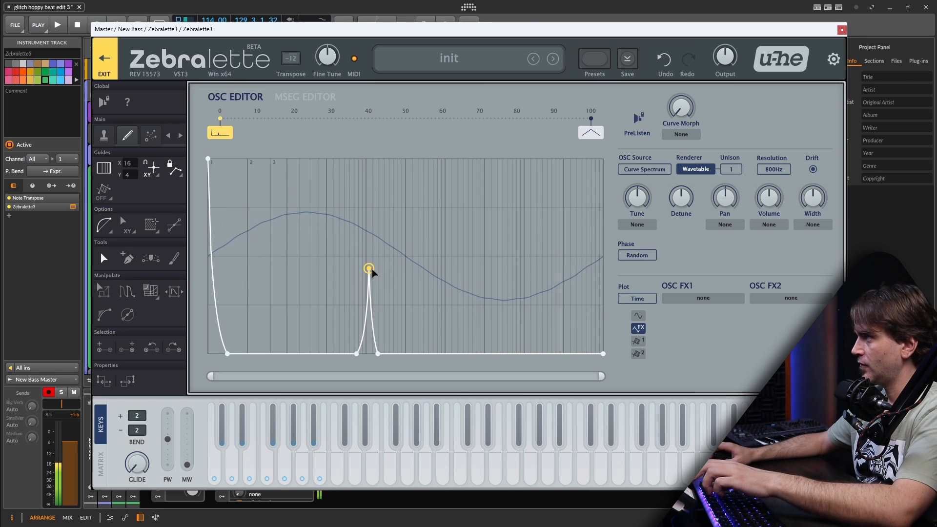
Step: Load Wrap & Zap in OSC FX1 with type Softclip and depth 8, and lower the tip of the 16th-harmonic peak
left_click(703, 298)
left_click(761, 197)
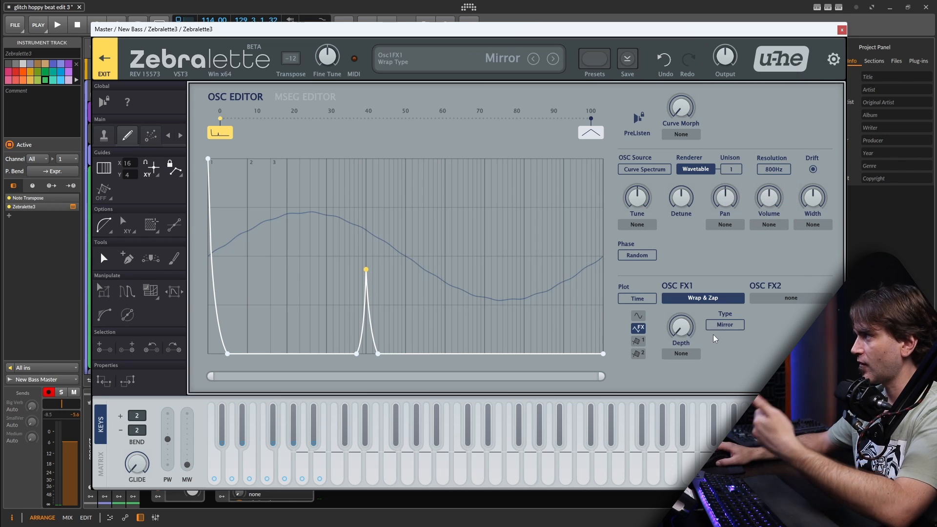
left_click(724, 325)
left_click(744, 376)
left_click_drag(691, 334, 689, 322)
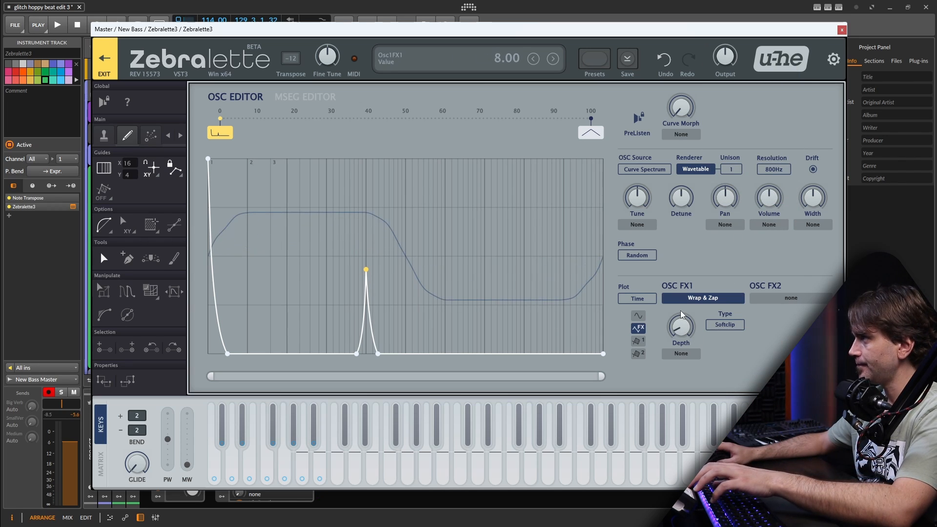
mouse_move(366, 269)
left_mouse_down()
mouse_move(367, 171)
mouse_move(367, 287)
left_mouse_up()
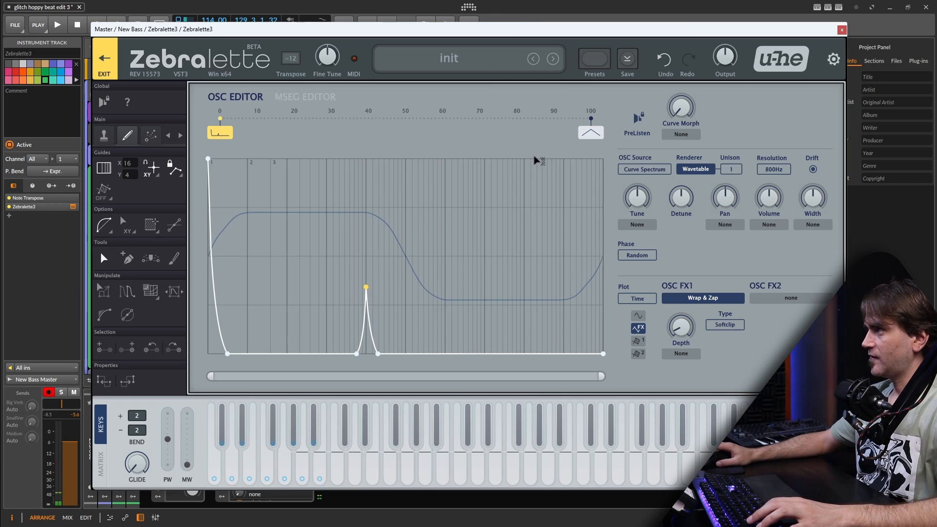
Step: Copy the whole curve at morph position 0 and paste it over the curve at position 100
left_click_drag(606, 329, 566, 333)
key("ctrl+a")
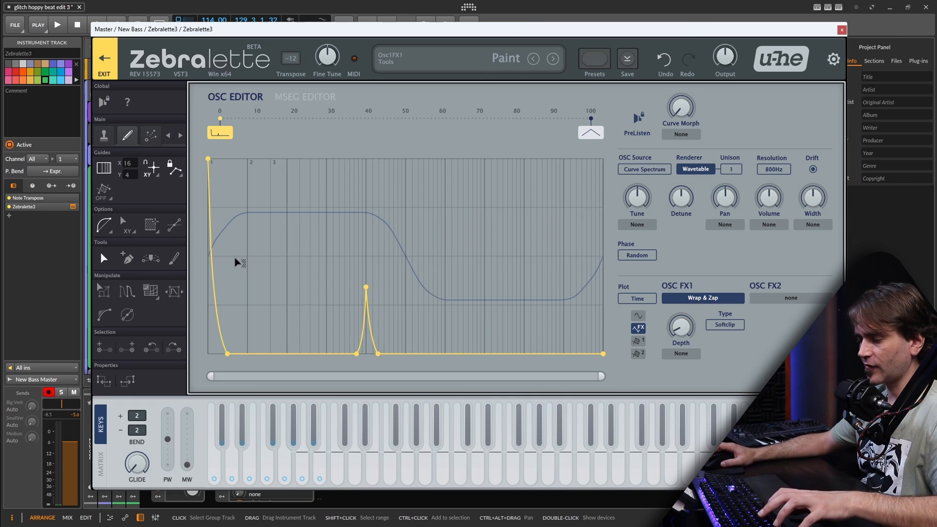
right_click(261, 253)
left_click(306, 260)
left_click(590, 133)
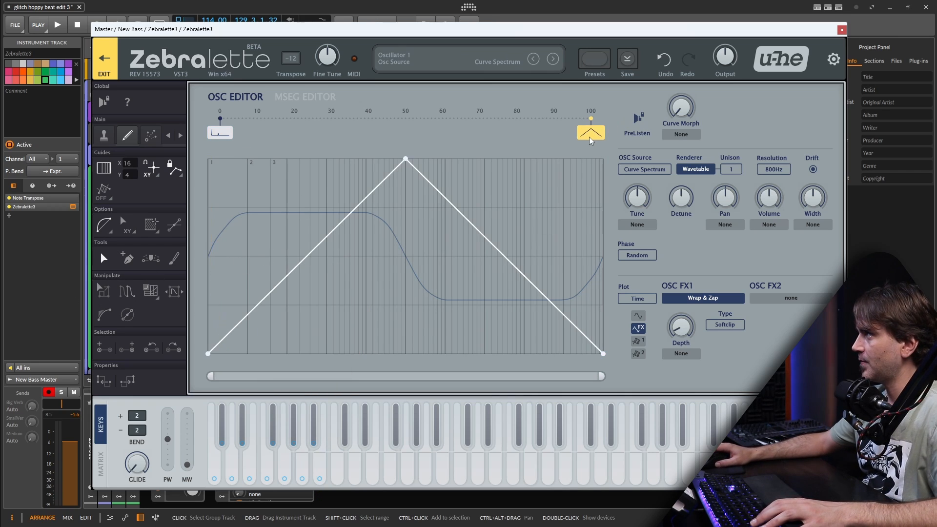
right_click(521, 200)
left_click(546, 227)
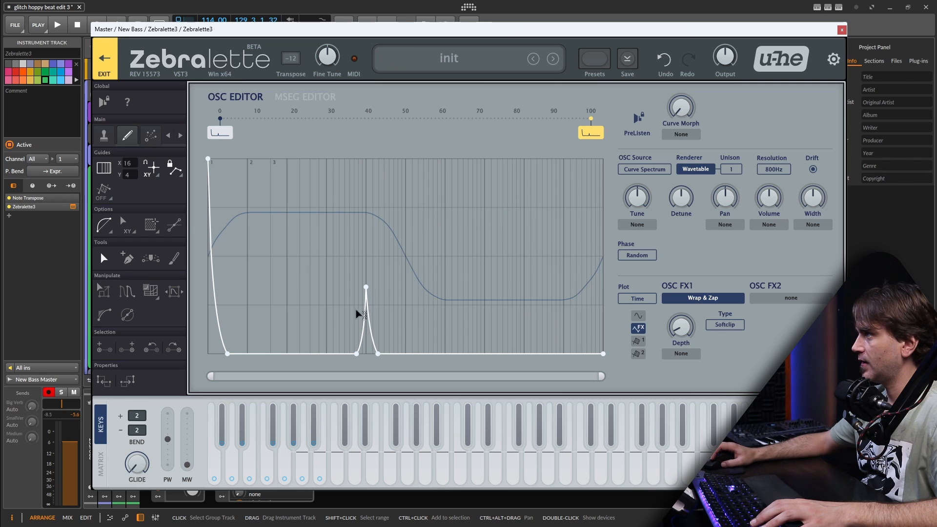
Step: Raise the 16th-harmonic peak almost to full height in the curve at 100 and flatten it to zero in the curve at 0
left_click_drag(369, 259, 367, 164)
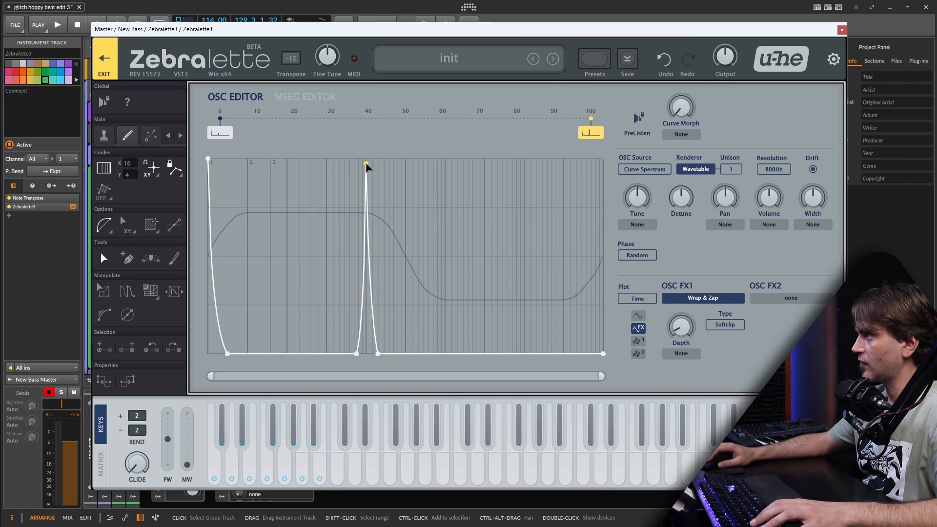
left_click(220, 133)
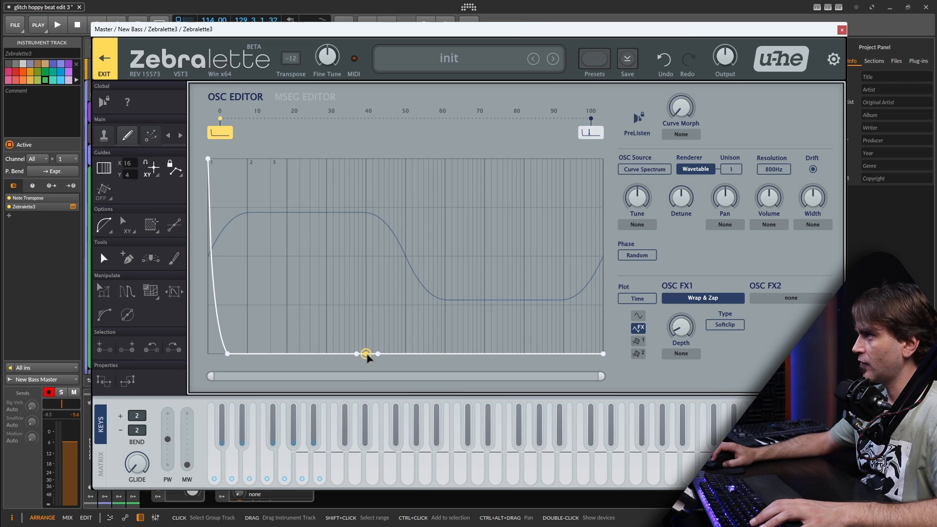
Step: Set the transition's morph type to Point By Point and raise Curve Morph to 80
left_click(150, 141)
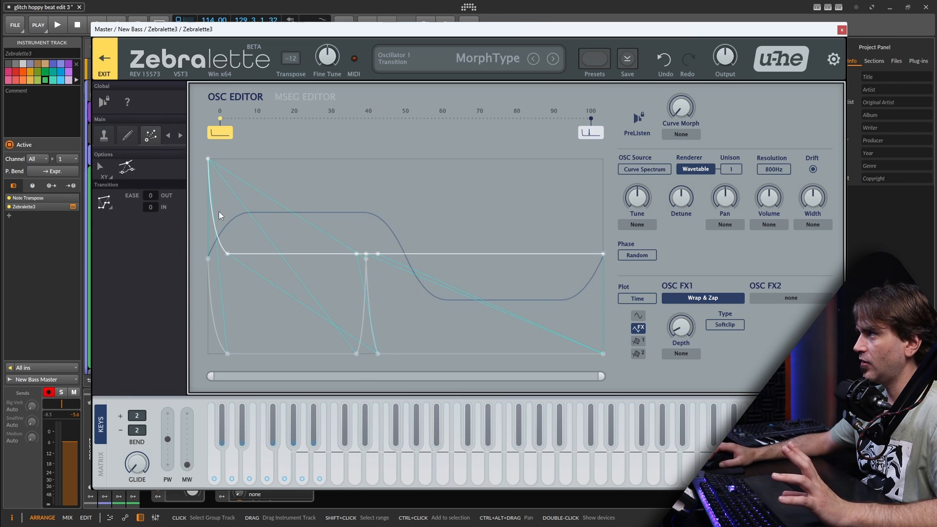
left_click(107, 206)
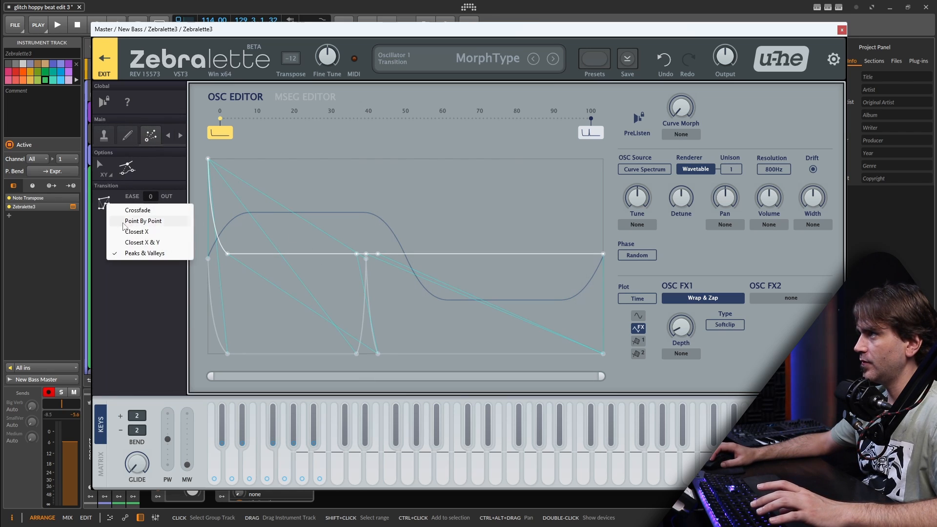
left_click(132, 223)
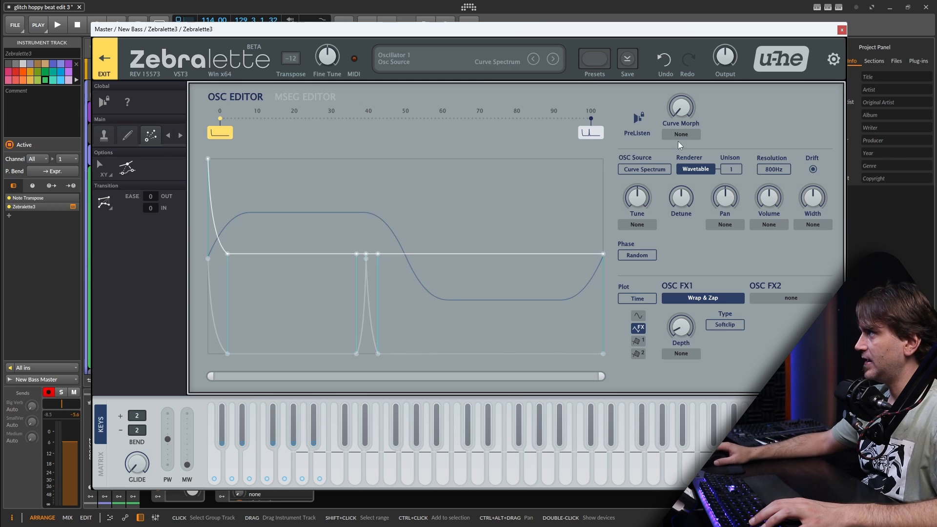
left_click_drag(681, 111, 695, 71)
Step: Try the Crossfade, Closest X and Peaks & Valleys morph types, and lower Curve Morph to 75 with Peaks & Valleys
left_click(104, 202)
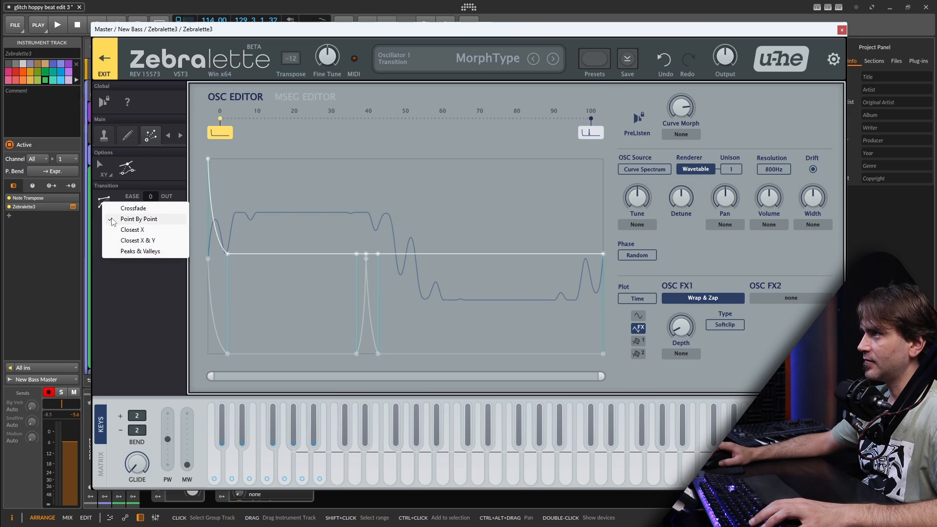
left_click(125, 242)
left_click(104, 202)
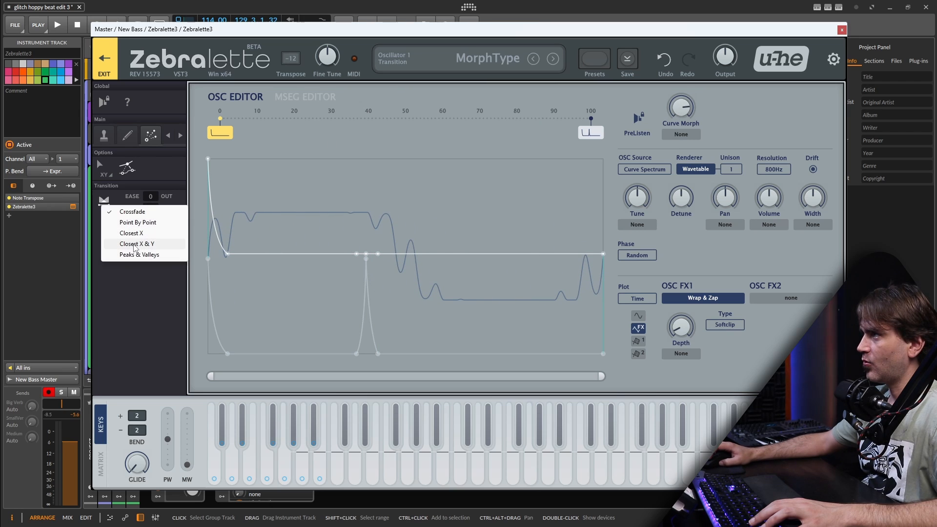
left_click(125, 234)
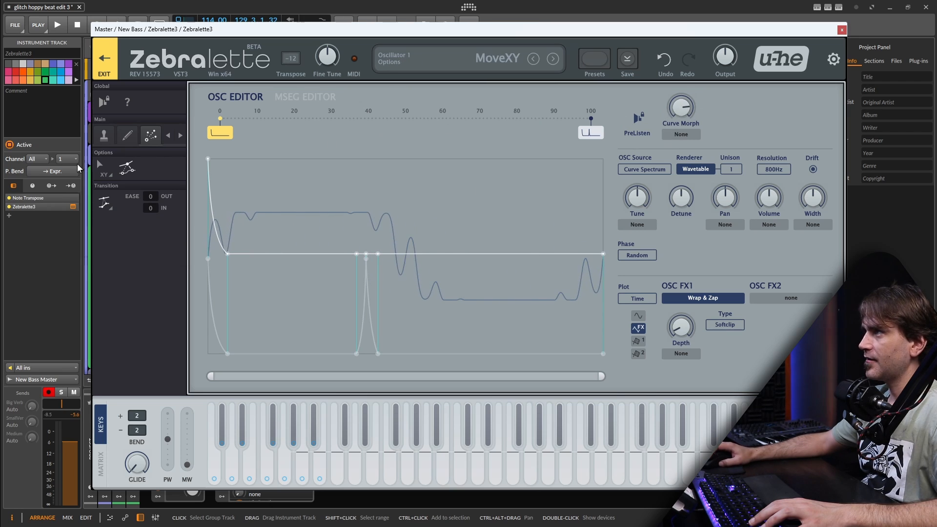
left_click(103, 202)
left_click(129, 252)
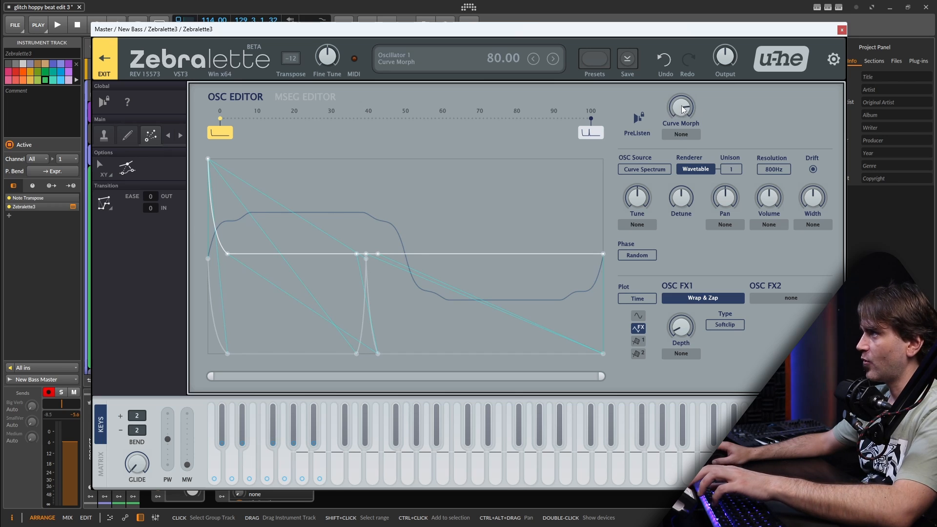
mouse_move(682, 109)
left_mouse_down()
mouse_move(689, 104)
mouse_move(688, 114)
left_mouse_up()
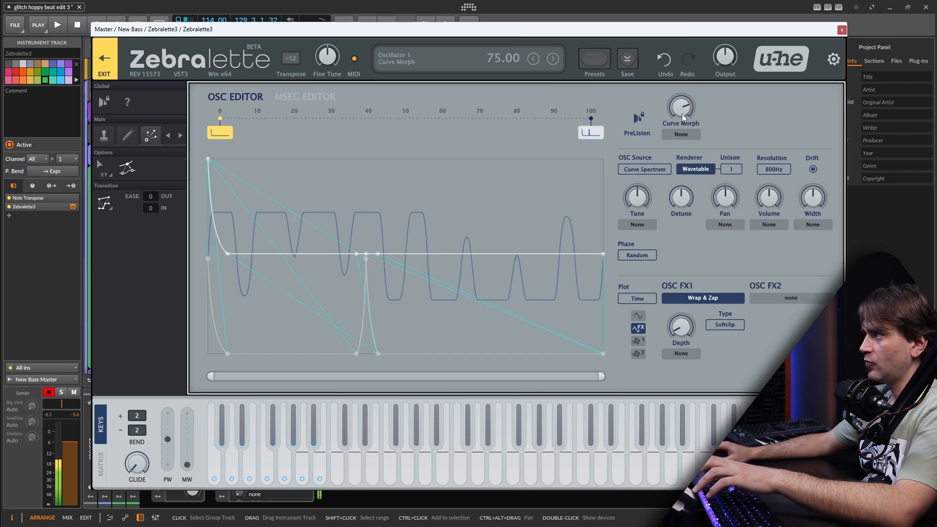
Step: Set the morph type back to Point By Point and lower Curve Morph to 0
left_click(107, 211)
left_click(146, 223)
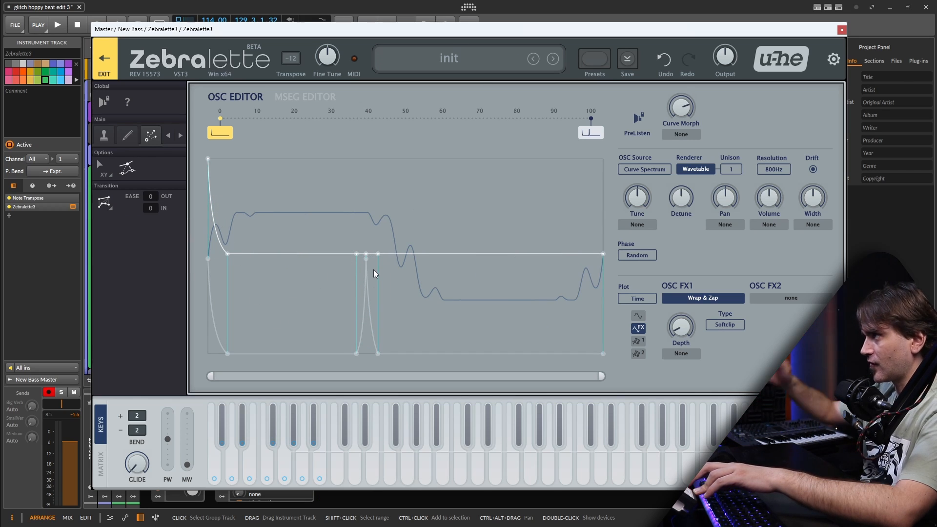
left_click_drag(684, 111, 684, 197)
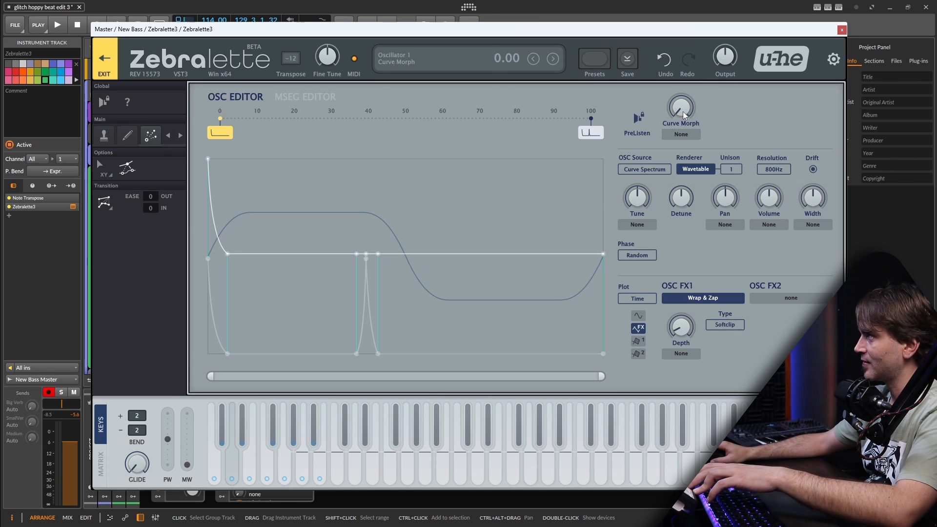
Step: Return from the oscillator editor to the main view and sweep Curve Morph up and back down to 0
left_click_drag(683, 112, 680, 215)
left_click(104, 62)
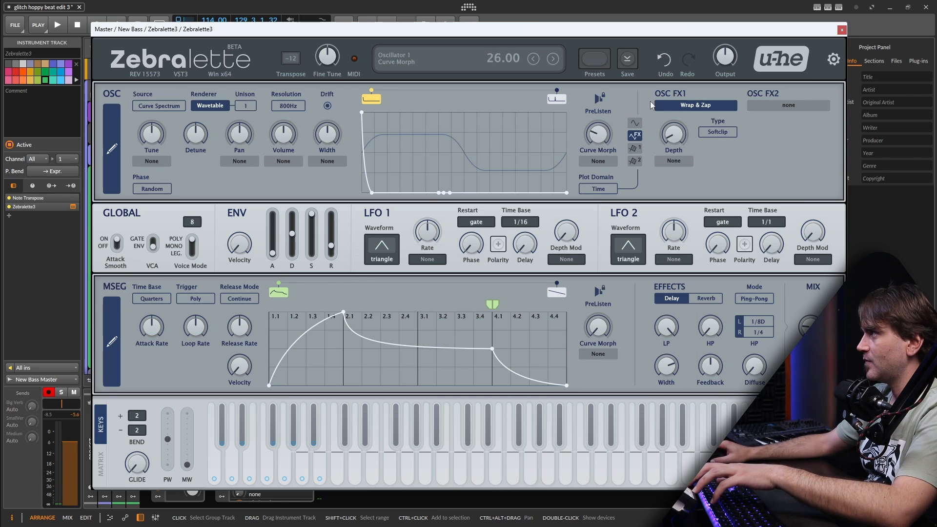
left_click_drag(650, 102, 657, 14)
left_click_drag(600, 138, 599, 328)
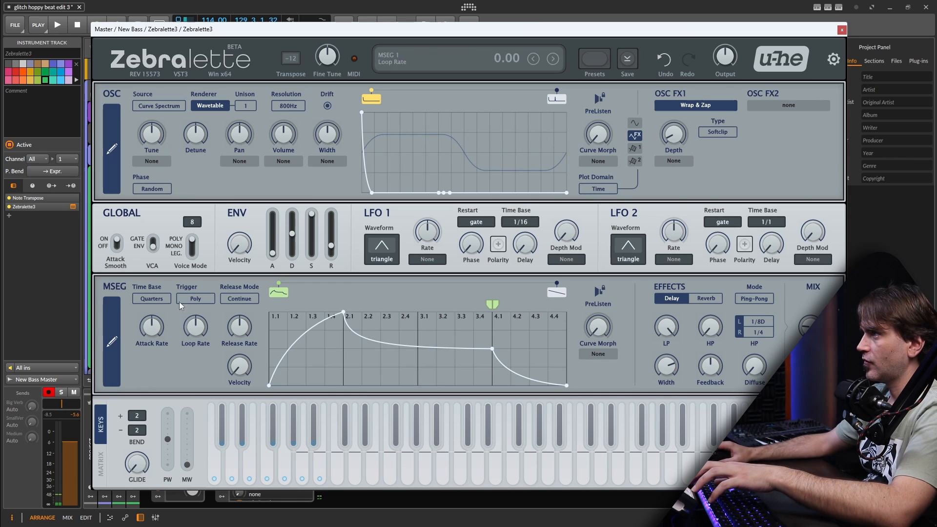
Step: Assign the MSEG as the oscillator's Curve Morph modulation source with a depth of about 84
left_click(602, 163)
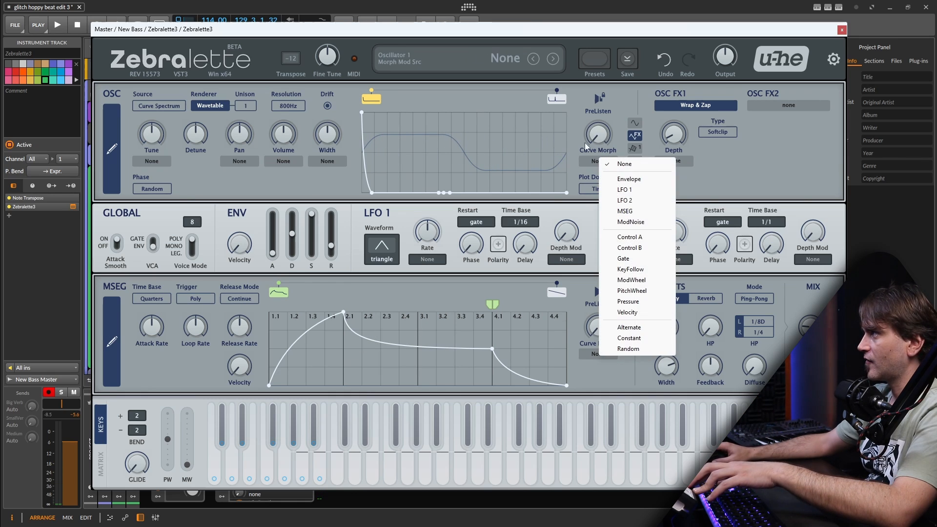
left_click(636, 212)
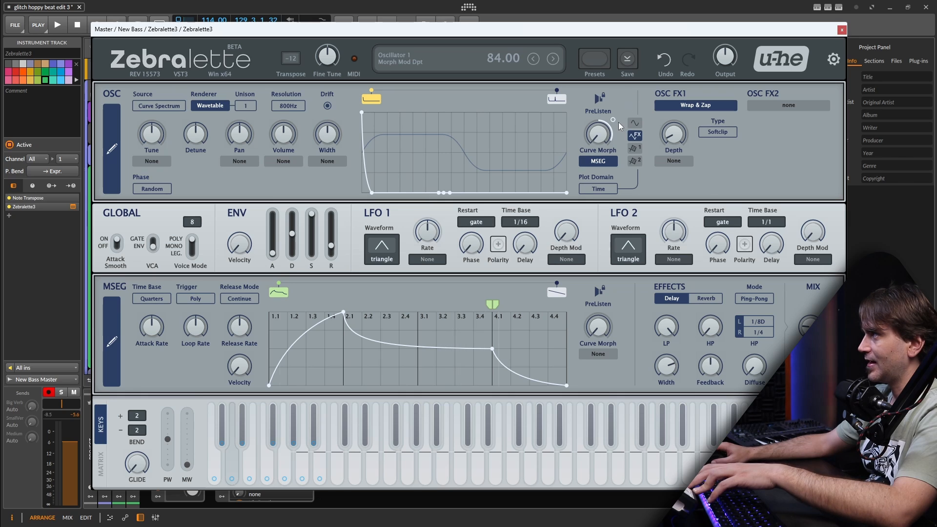
left_click_drag(613, 120, 613, 116)
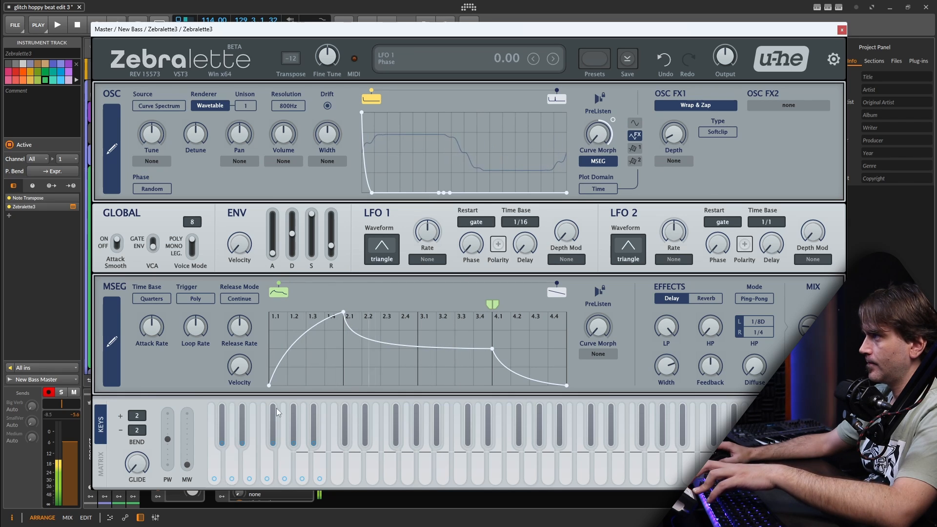
Step: Reshape the MSEG into an earlier peak with a straighter rise and no sustain point, ending at 3.1, and set its time base to Sixteenth
left_click_drag(343, 311, 317, 311)
left_click_drag(292, 330, 293, 349)
double_click(492, 349)
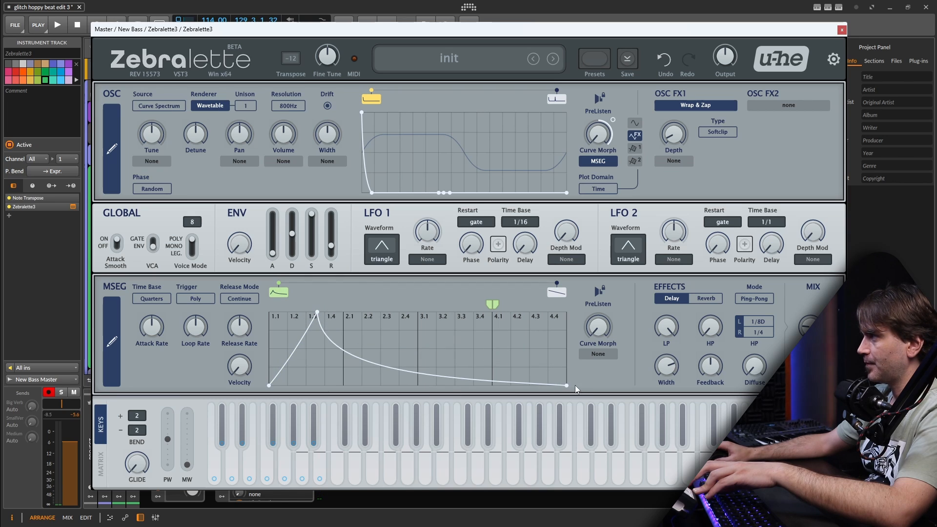
left_click_drag(576, 388, 420, 389)
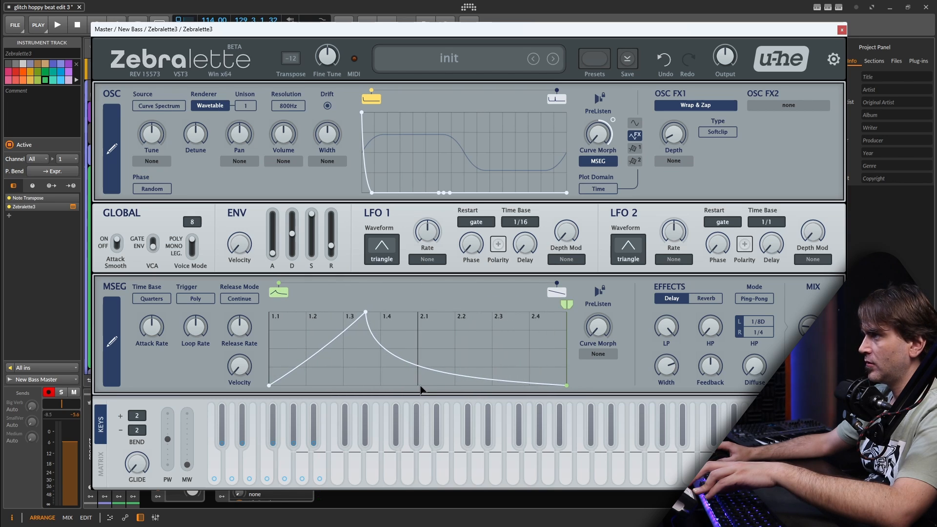
left_click(153, 299)
left_click(175, 324)
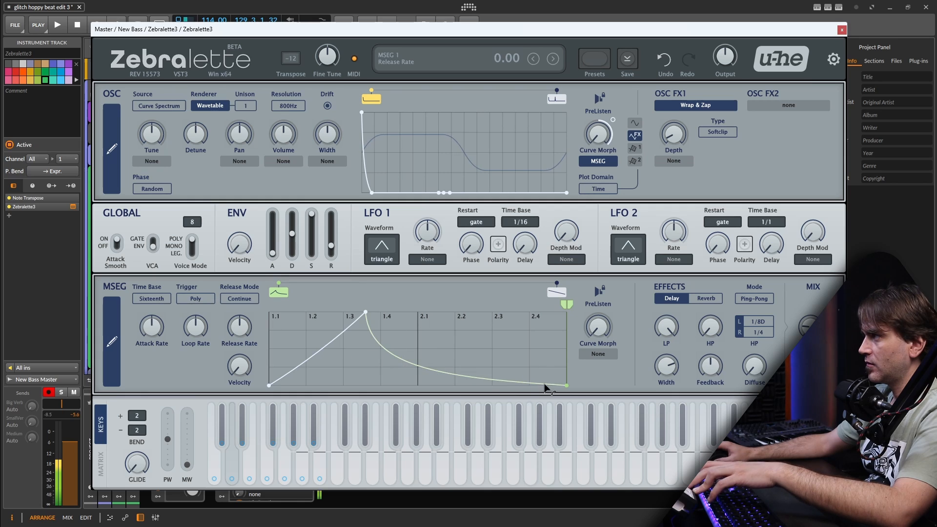
Step: Extend the MSEG's end point to about 4.1 and loop the envelope from its start to about 3.1
mouse_move(568, 388)
left_mouse_down()
mouse_move(617, 388)
mouse_move(546, 386)
left_mouse_up()
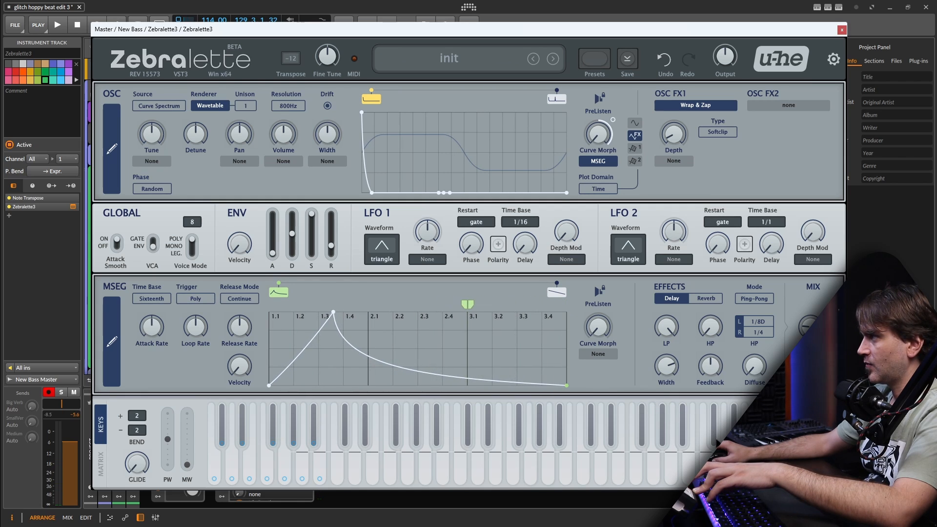
left_click_drag(465, 305, 266, 305)
mouse_move(470, 304)
left_mouse_down()
mouse_move(541, 304)
mouse_move(470, 305)
left_mouse_up()
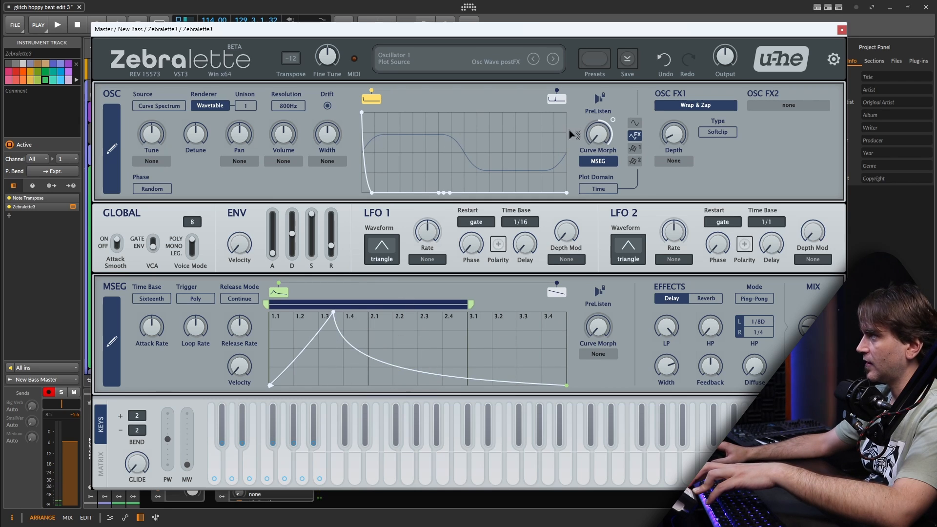
Step: Raise the oscillator's Curve Morph to about 50 and adjust its MSEG modulation depth
left_click_drag(604, 124, 614, 74)
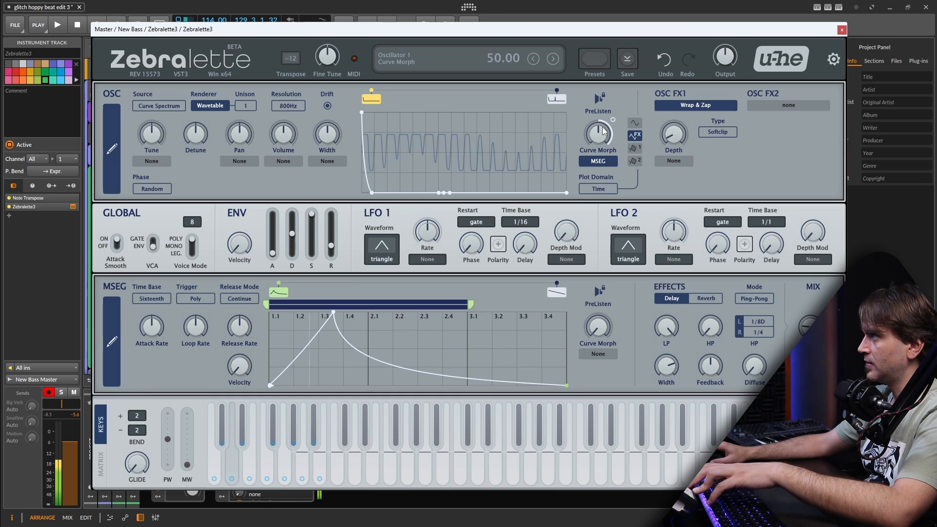
left_click_drag(614, 120, 614, 120)
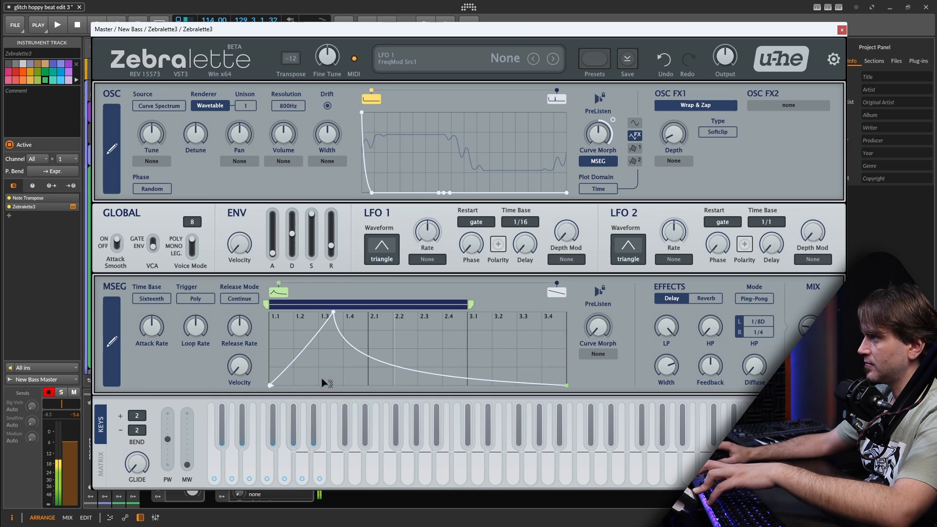
Step: Give the MSEG loop a slow curved rise peaking just before 3.1, and set the Loop Rate to -1.70
mouse_move(316, 335)
left_mouse_down()
mouse_move(319, 328)
mouse_move(324, 352)
left_mouse_up()
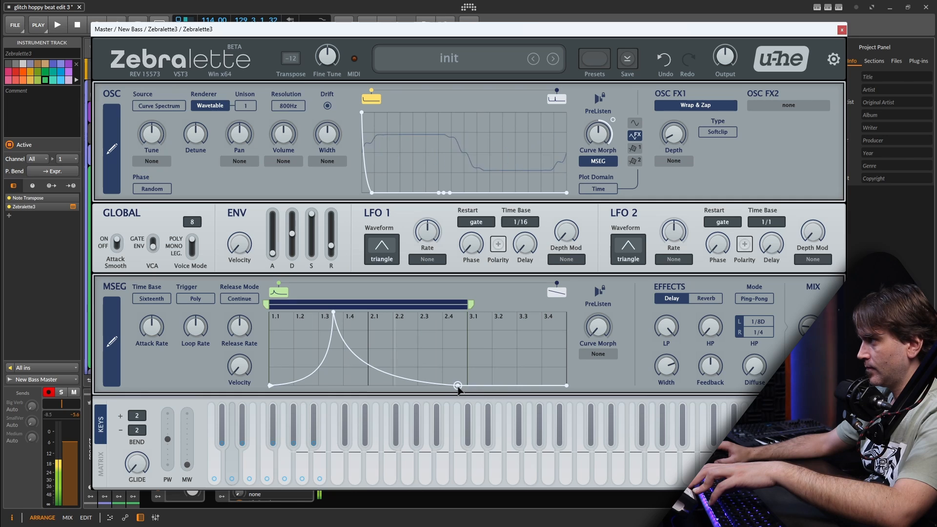
left_click_drag(334, 318, 449, 317)
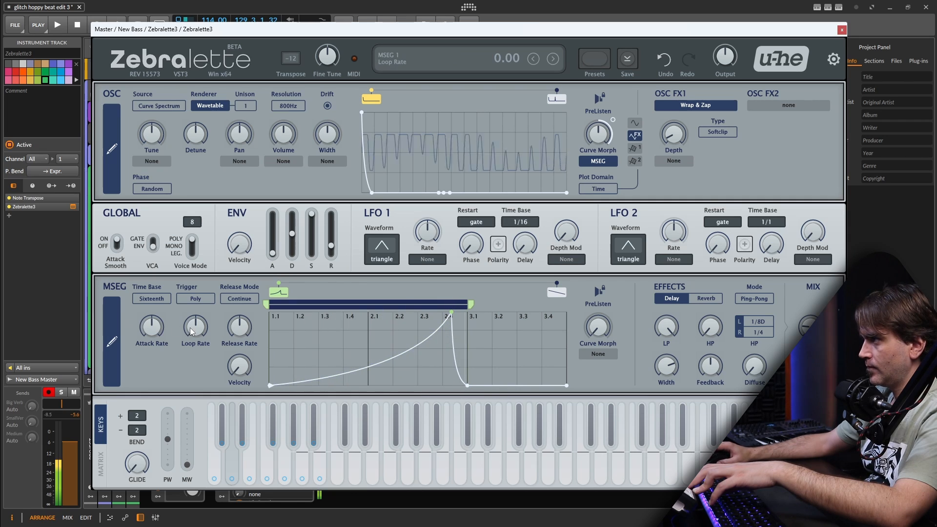
left_click_drag(198, 321, 215, 274)
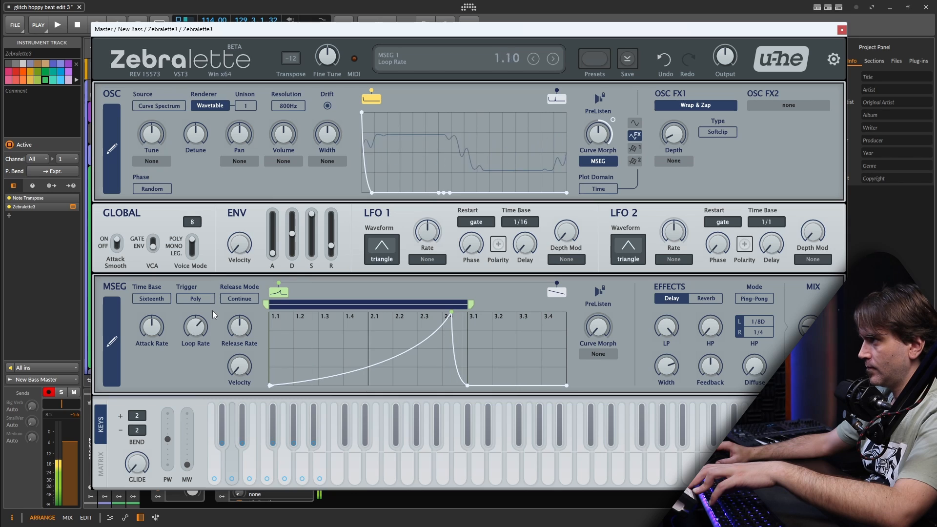
mouse_move(208, 332)
left_mouse_down()
mouse_move(204, 362)
mouse_move(205, 350)
left_mouse_up()
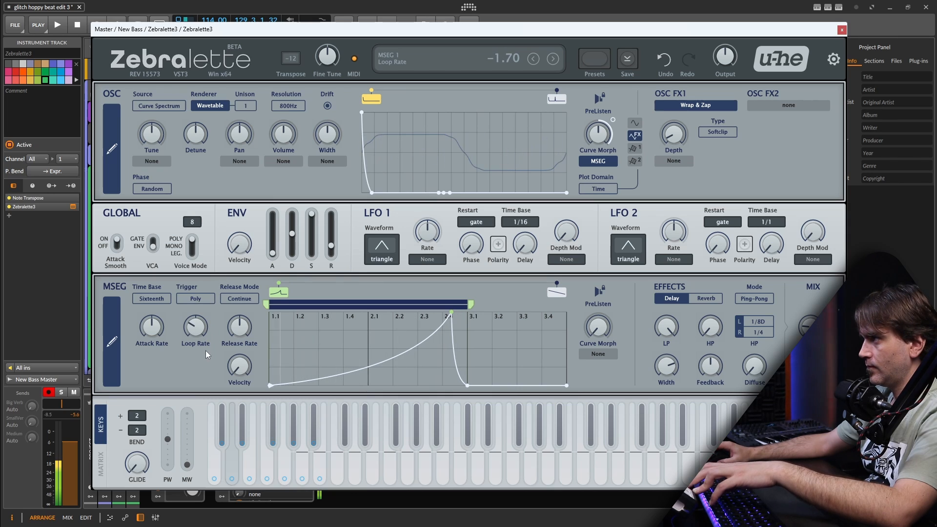
Step: Close the synth window and insert the DG Fat Rack 1 preset after Zebralette3 in the device chain
left_click(842, 30)
double_click(324, 453)
type("fat")
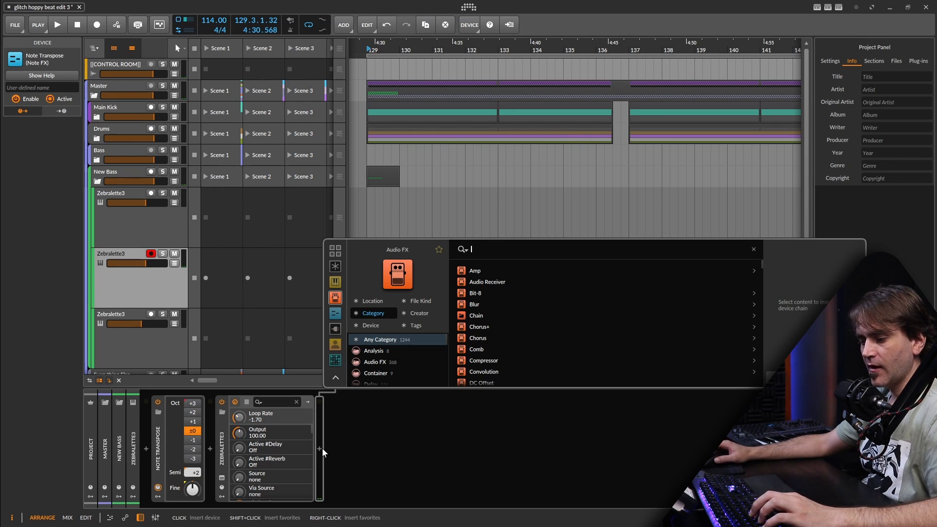
left_click(539, 293)
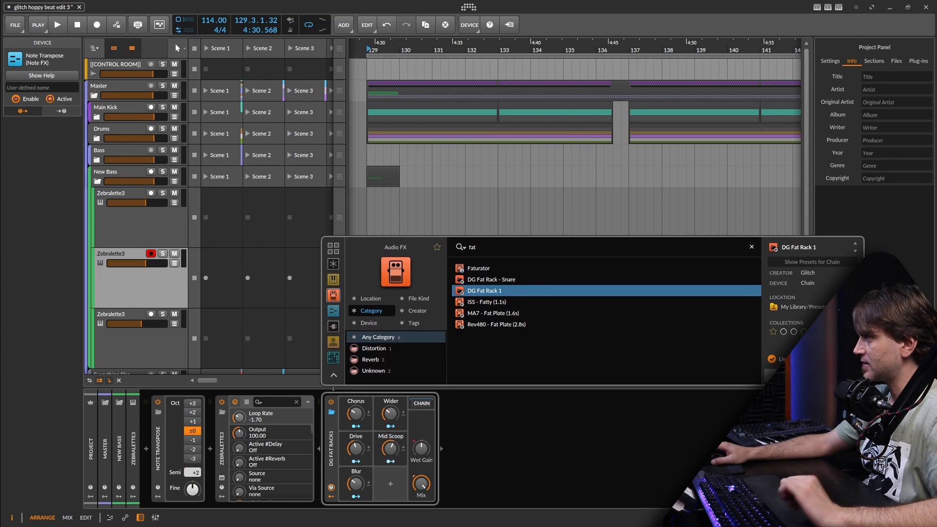
left_click(839, 376)
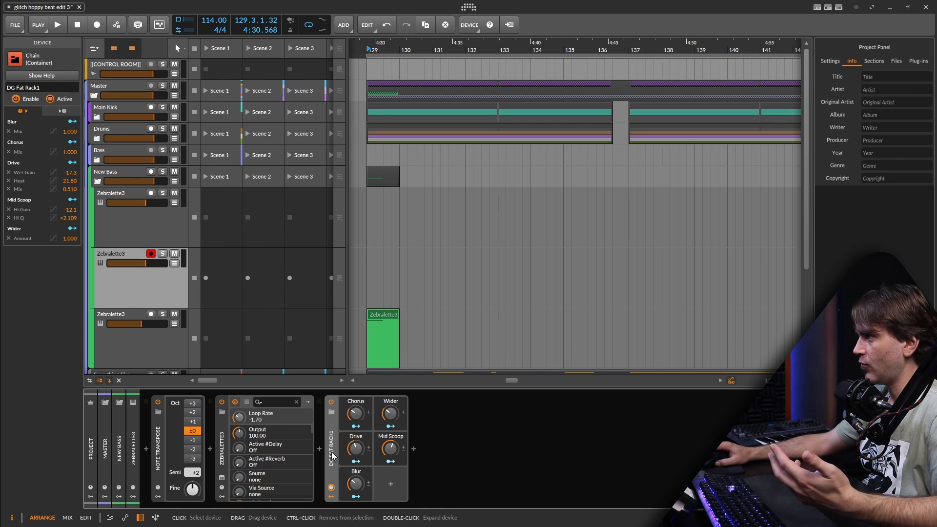
Step: Examine the devices inside the DG Fat Rack chain, including the FX Layer's Blur Doubler, EQ-2, Peak Limiter and Tool
left_click(415, 405)
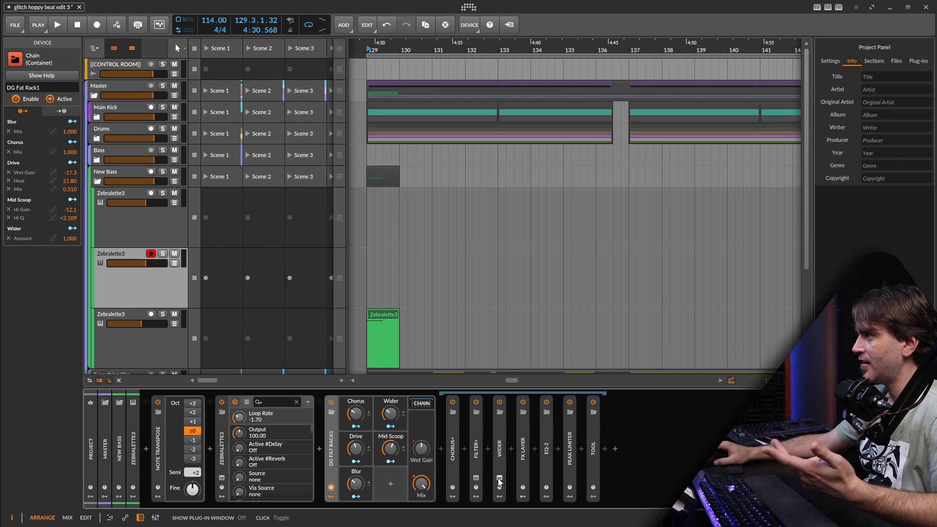
left_click(522, 469)
double_click(523, 471)
left_click(532, 444)
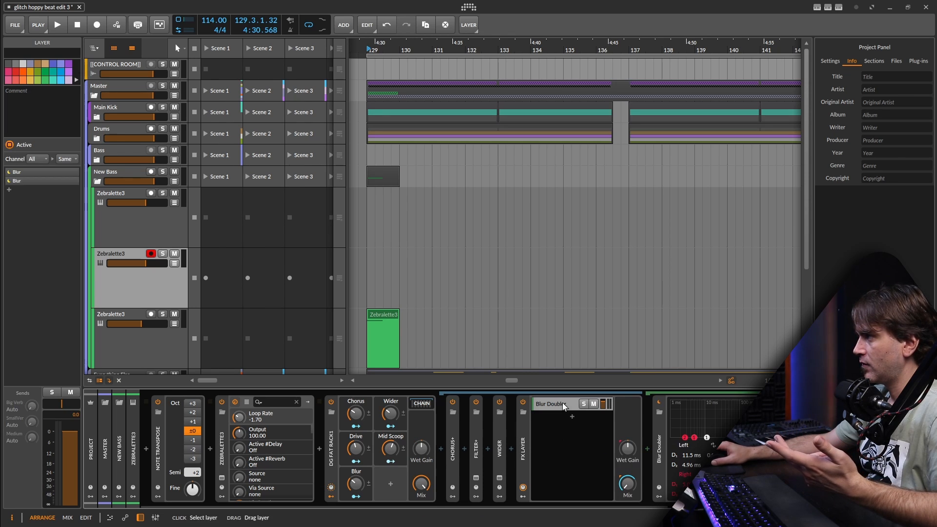
double_click(521, 455)
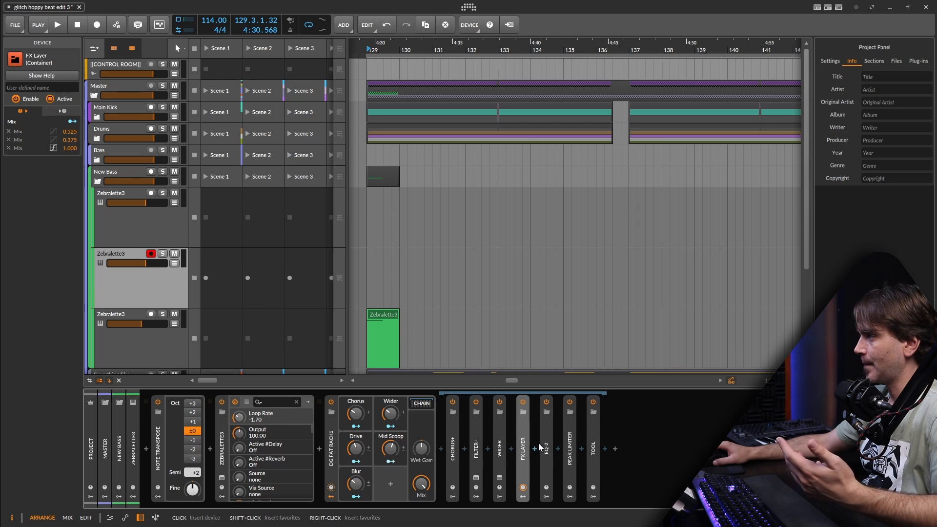
left_click(550, 453)
left_click(570, 456)
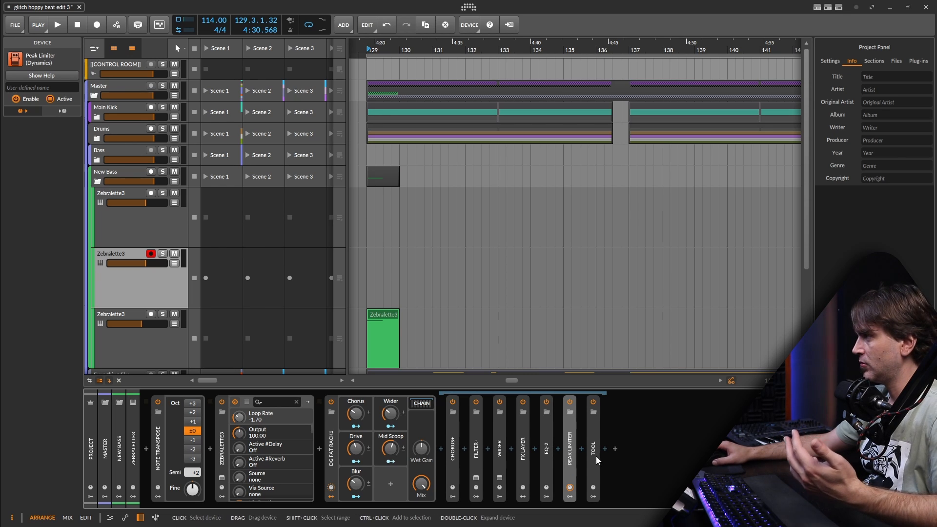
left_click(595, 459)
left_click(367, 458)
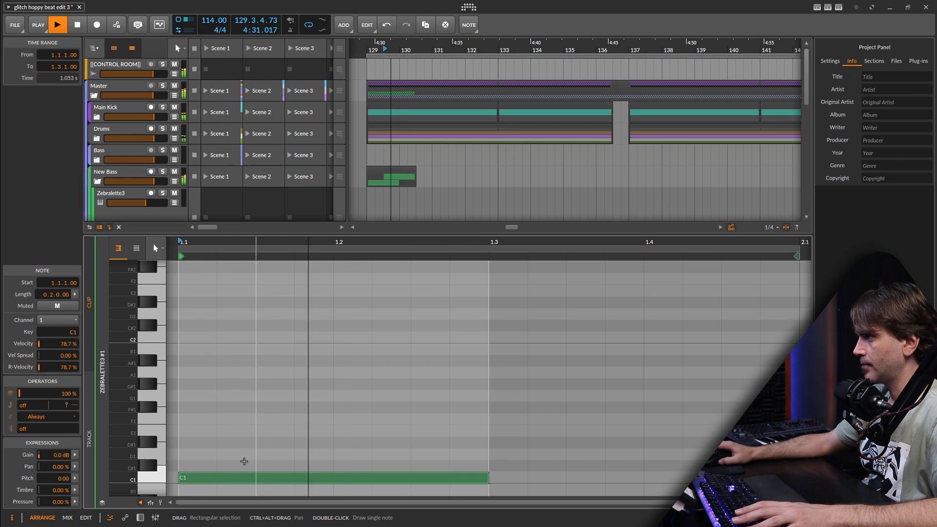
Step: Play back the bass clips, then trim the middle Zebralette3 clip to end at bar 130 and the lower one to end at 129.3
key("space")
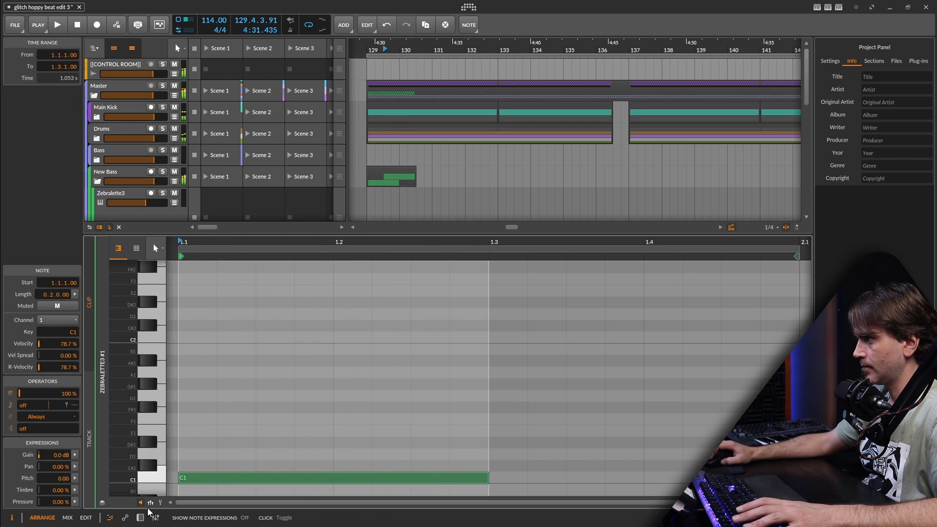
key("space")
left_click(140, 517)
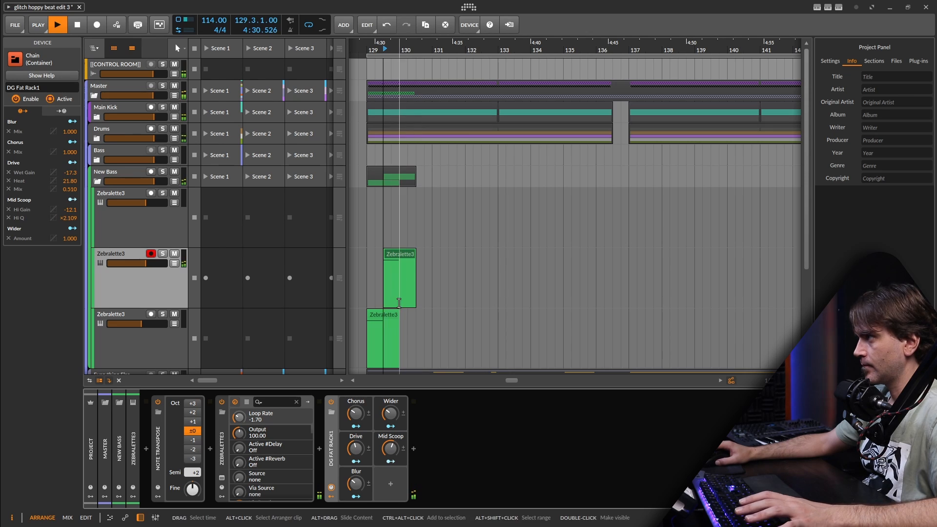
key("5")
left_click(400, 273)
left_click(408, 255)
key("Delete")
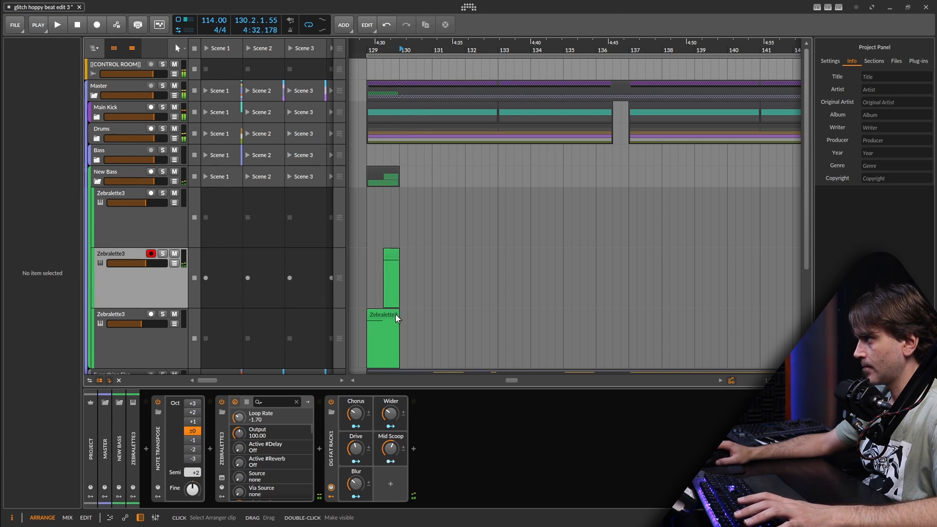
left_click_drag(398, 318, 383, 316)
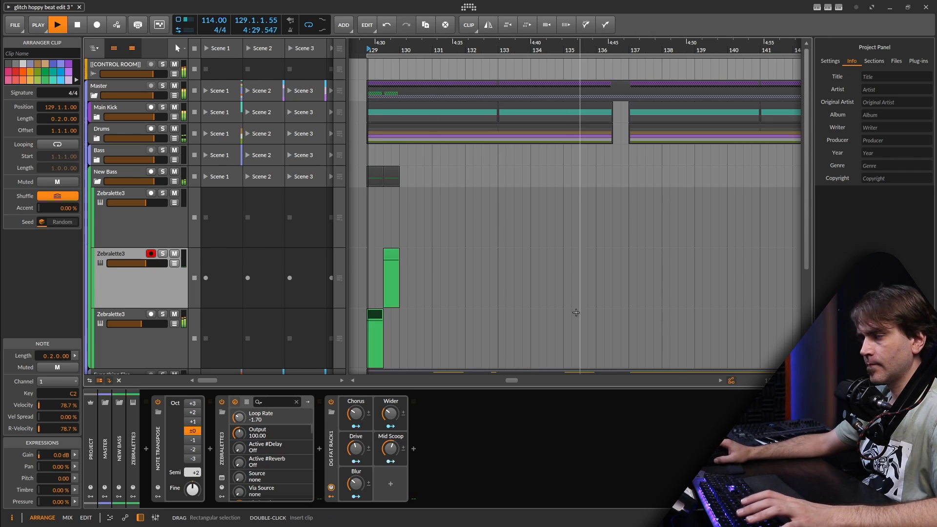
Step: Raise the Filter+ cutoff on the lower Zebralette3 track above 302 Hz while auditioning the bass phrase repeatedly
left_click(141, 357)
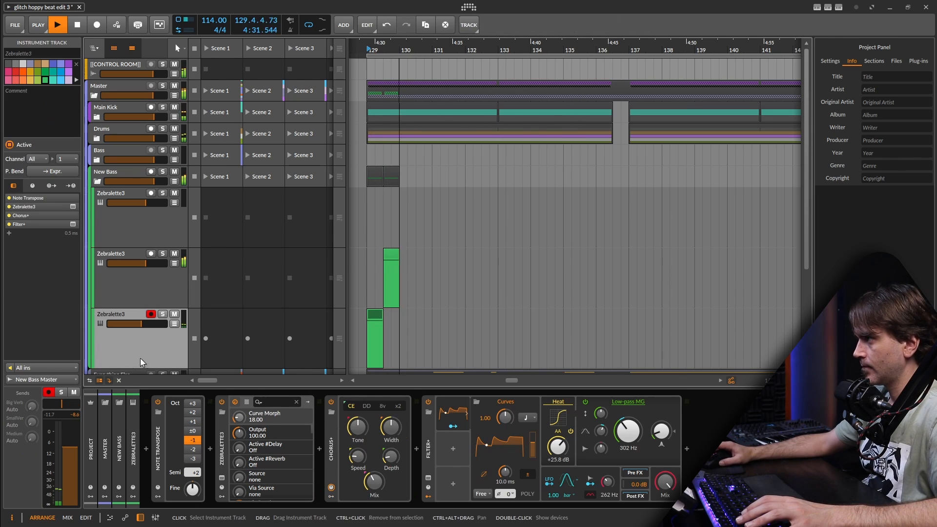
key("space")
key("space")
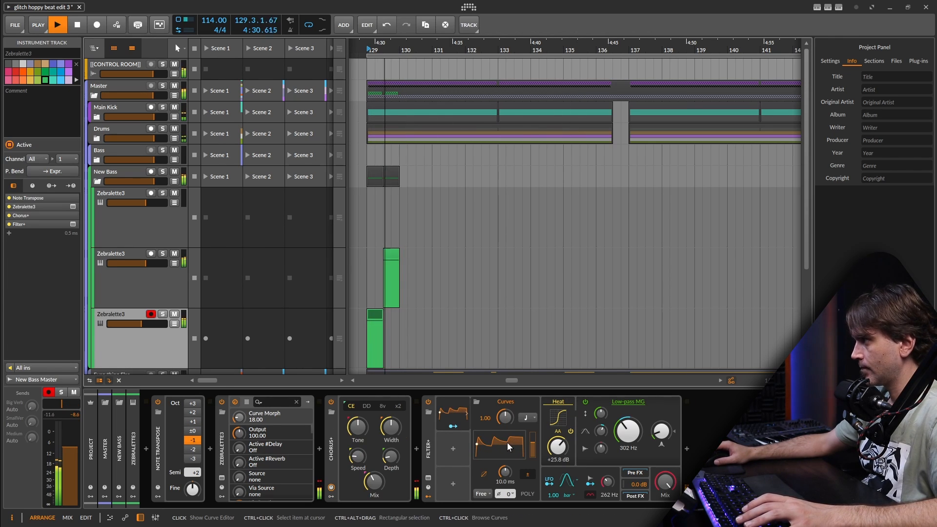
key("space")
key("space")
key("space")
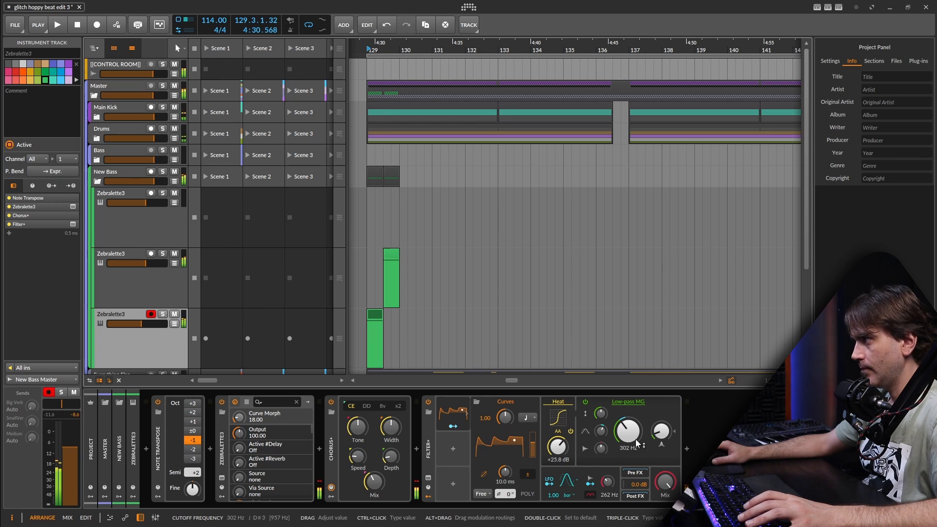
key("space")
left_click_drag(634, 440, 631, 416)
key("space")
key("space")
key("space")
key("space")
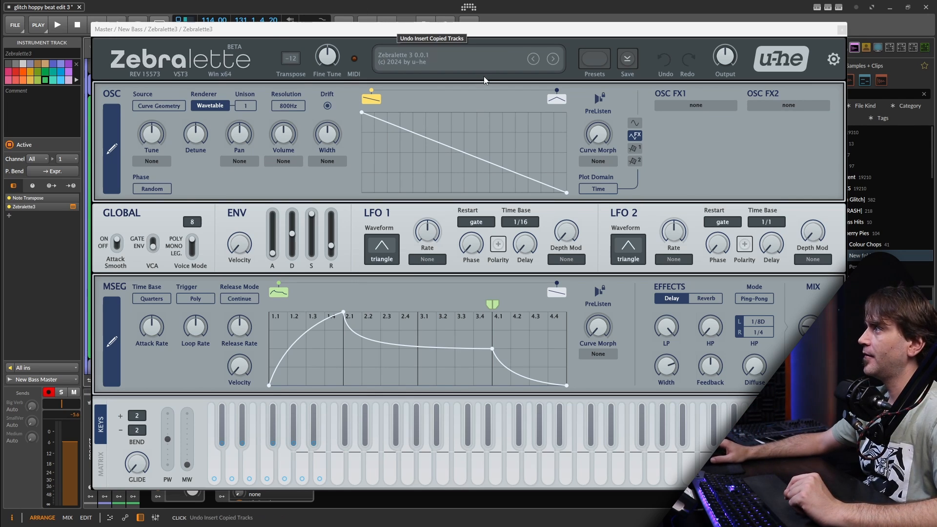
Step: Sweep Curve Morph up to 89 through the row of imported curves in the fresh Zebralette3 instance
left_click_drag(518, 31, 509, 30)
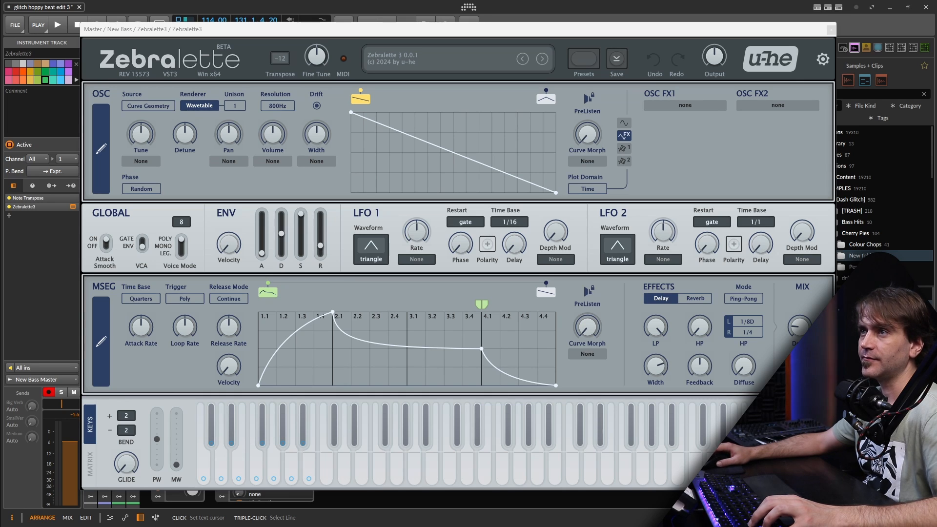
mouse_move(480, 163)
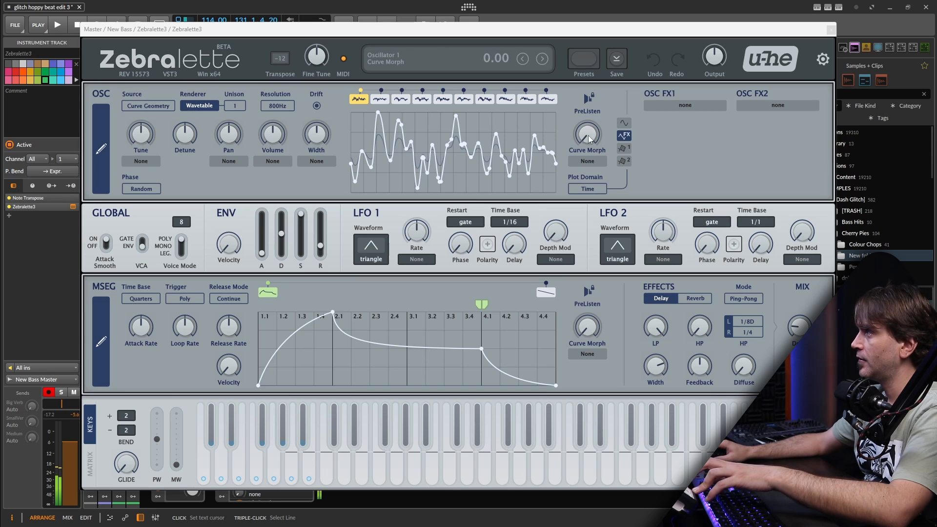
left_click_drag(588, 136, 600, 96)
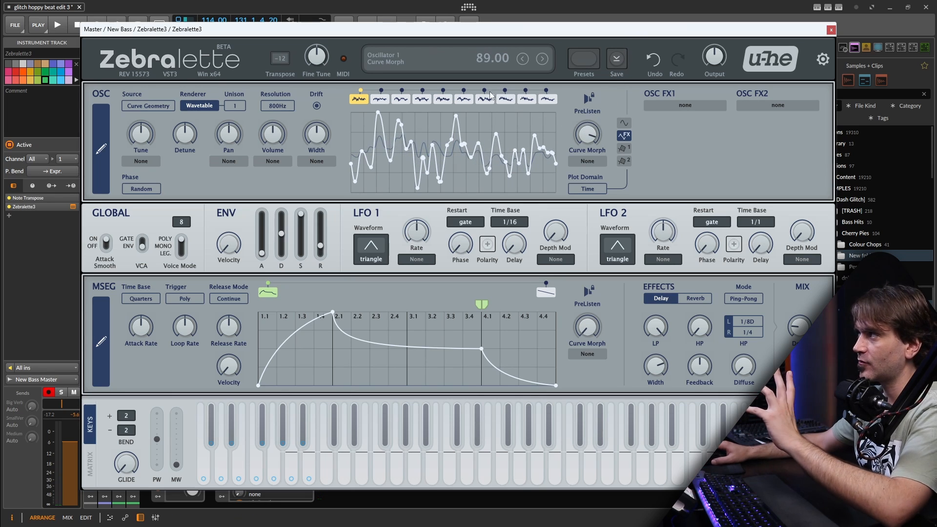
Step: Return Curve Morph to its start, copy the first curve, and paste its code over the entire contents of test1.txt in Notepad
left_click_drag(592, 138, 599, 341)
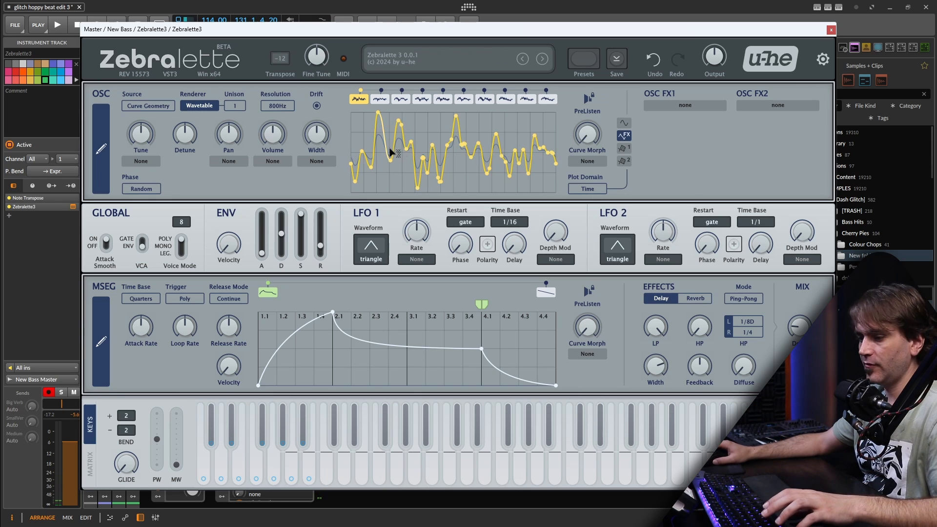
right_click(433, 153)
left_click(450, 162)
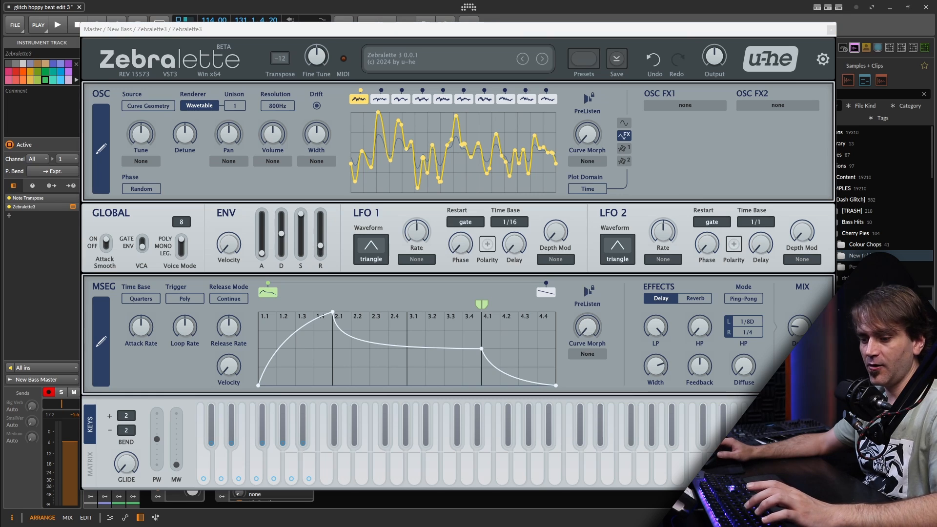
key("alt+Tab")
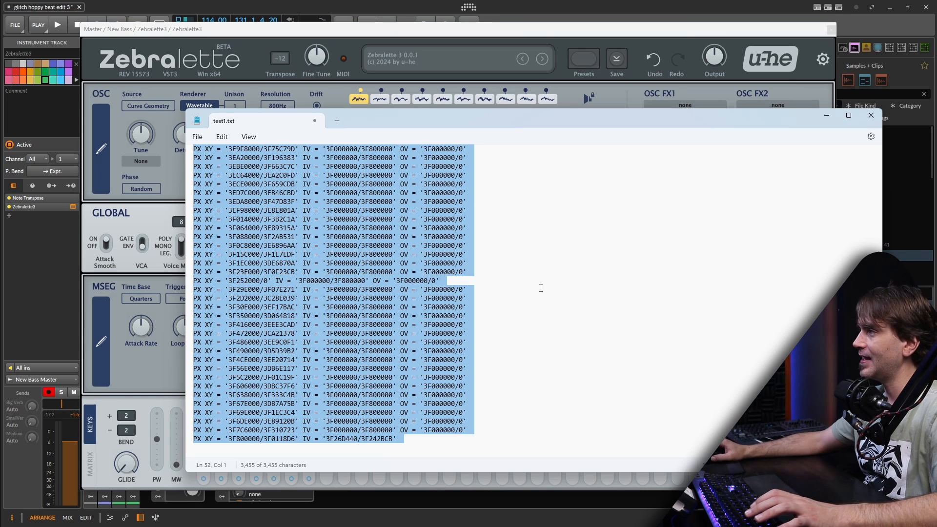
left_click(534, 340)
key("ctrl+a")
key("Delete")
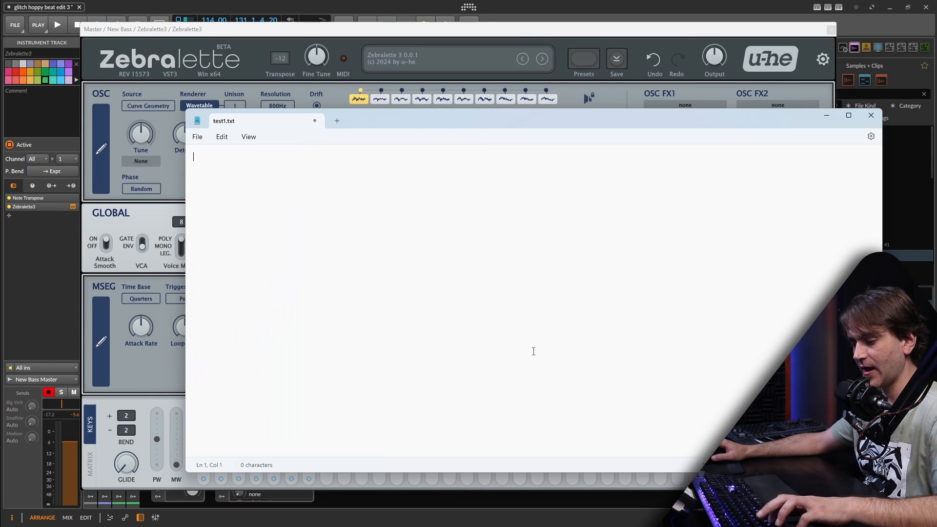
key("ctrl+v")
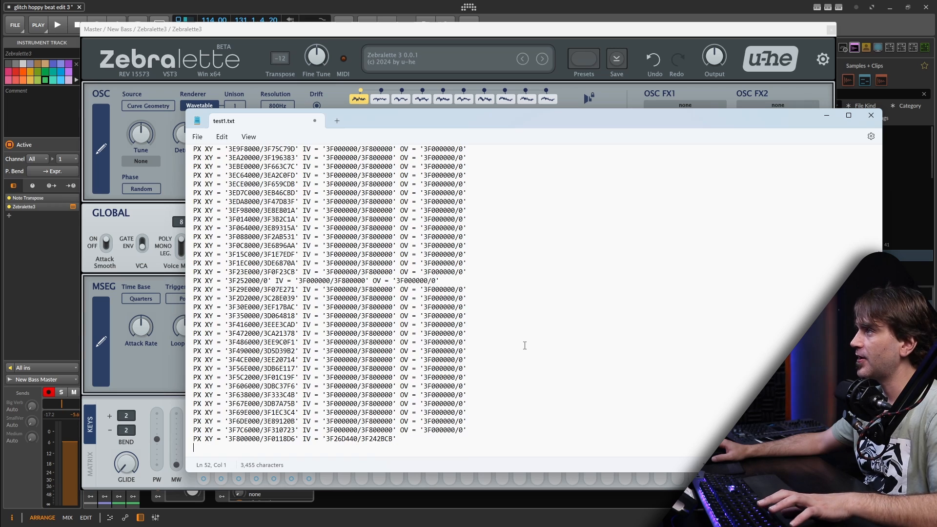
Step: Examine the pasted Bezier curve code from its header down and select all of the text
scroll(508, 404, "up", 6)
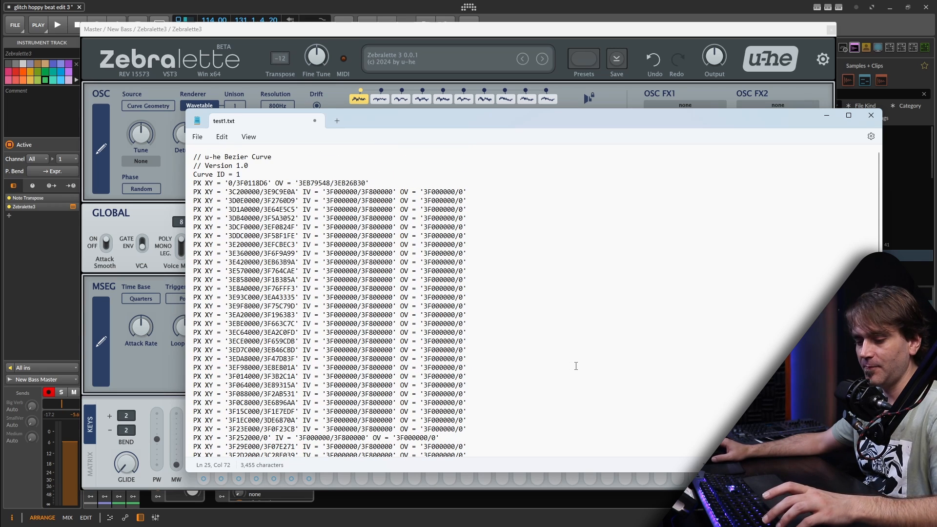
key("ctrl+a")
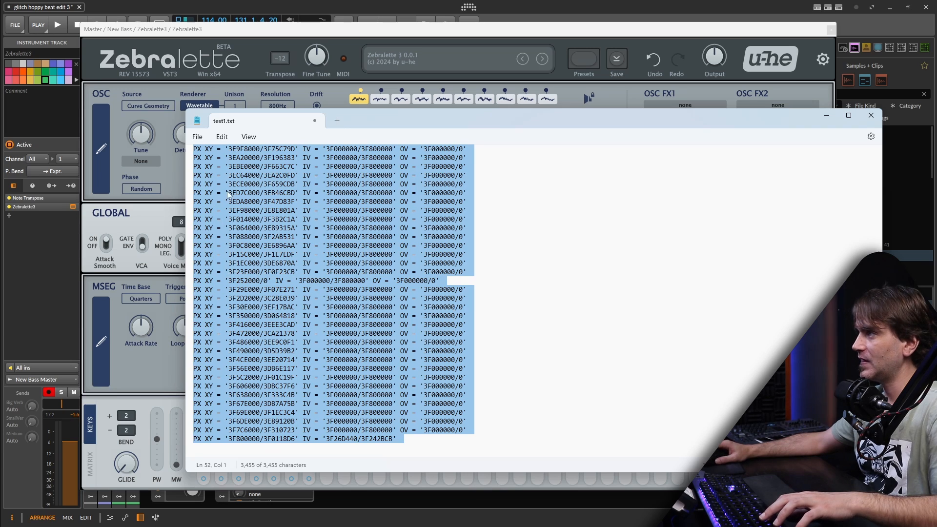
scroll(228, 194, "up", 6)
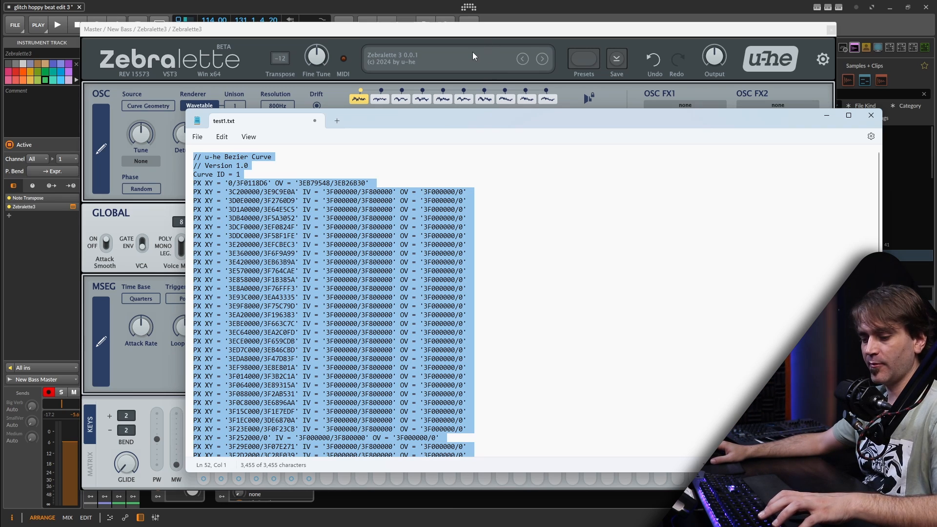
Step: Switch back to Zebralette 3 and reset the patch to the init preset
left_click(444, 31)
right_click(428, 54)
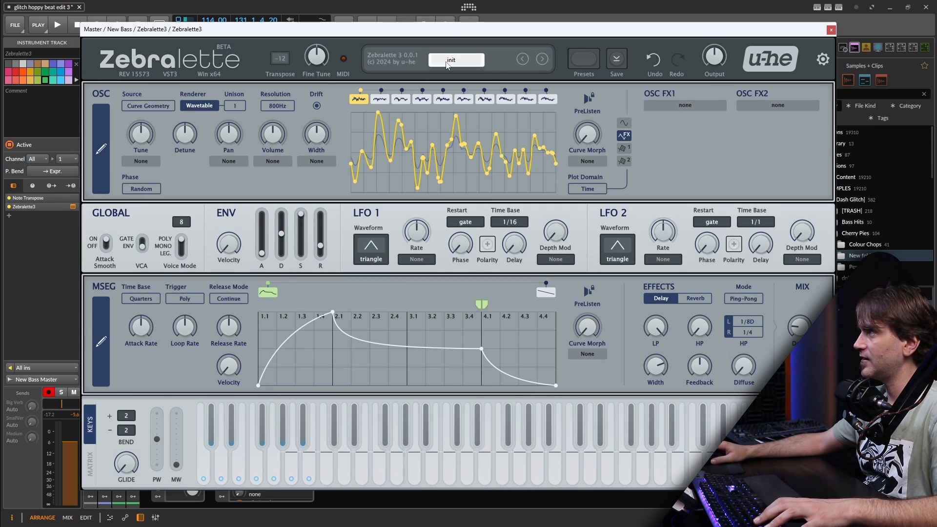
left_click(445, 62)
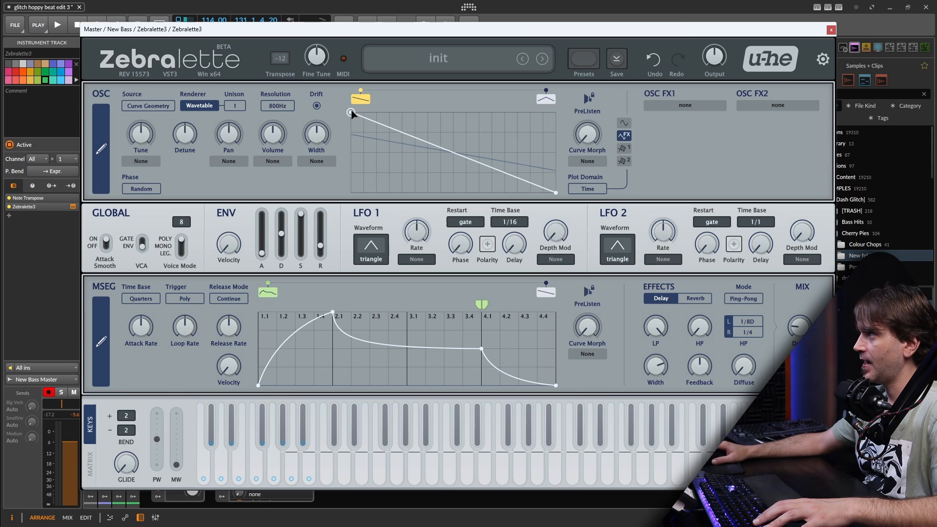
Step: Reverse the oscillator's two curves so the triangle sits at the start and the saw at the end of the morph range
right_click(358, 97)
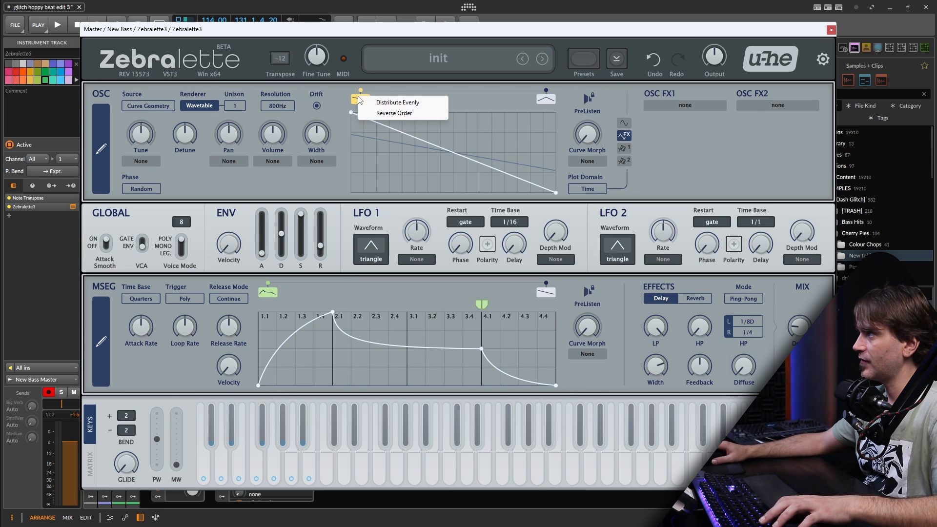
left_click(496, 94)
left_click(496, 97)
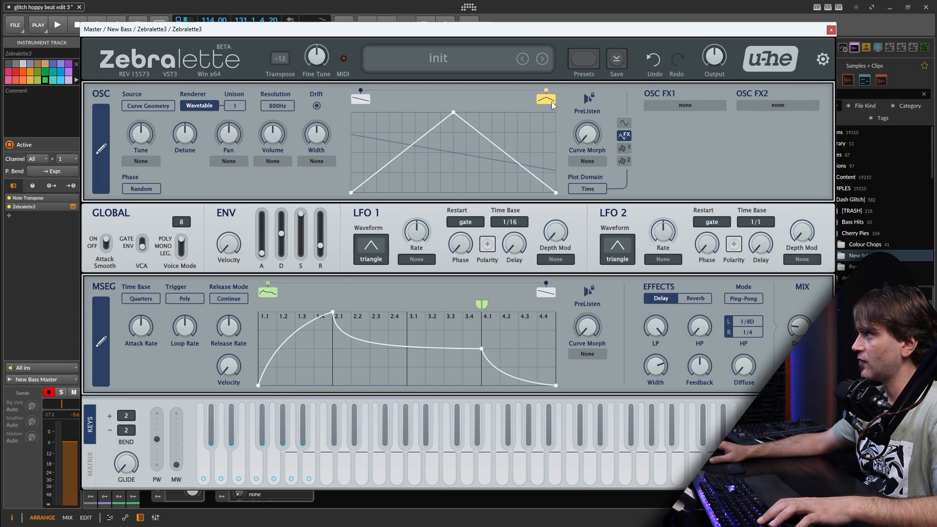
left_click_drag(524, 95, 592, 98)
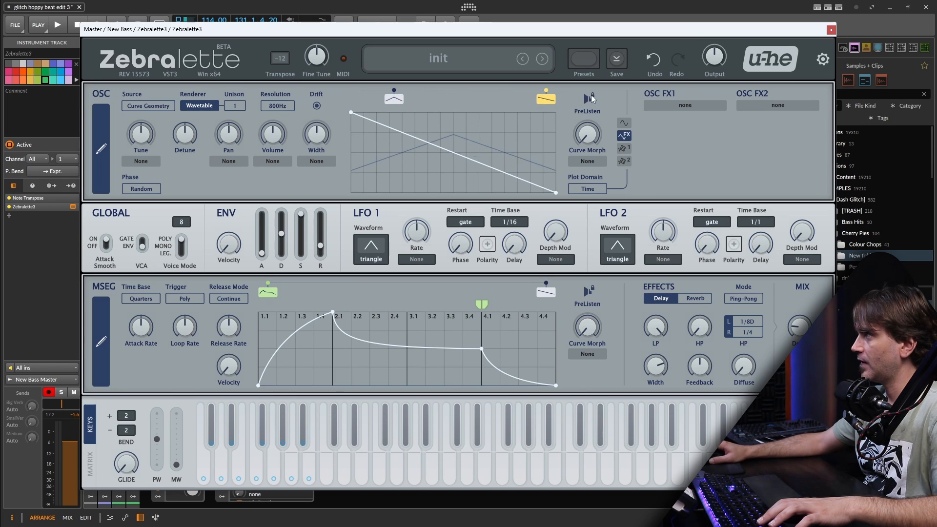
left_click_drag(396, 89, 340, 90)
Step: Smooth the triangle curve into a sine shape with SinOMatic applied to all its points
left_click_drag(560, 155, 293, 148)
right_click(428, 146)
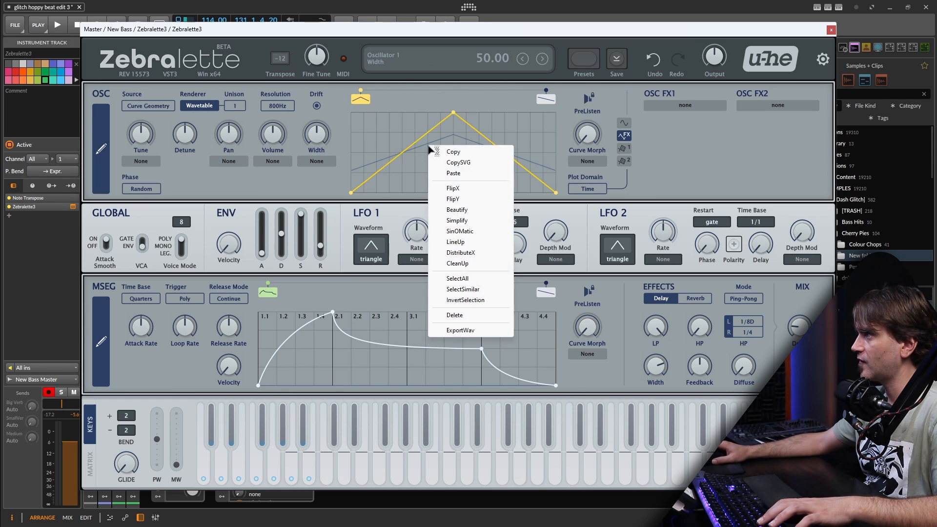
left_click(472, 234)
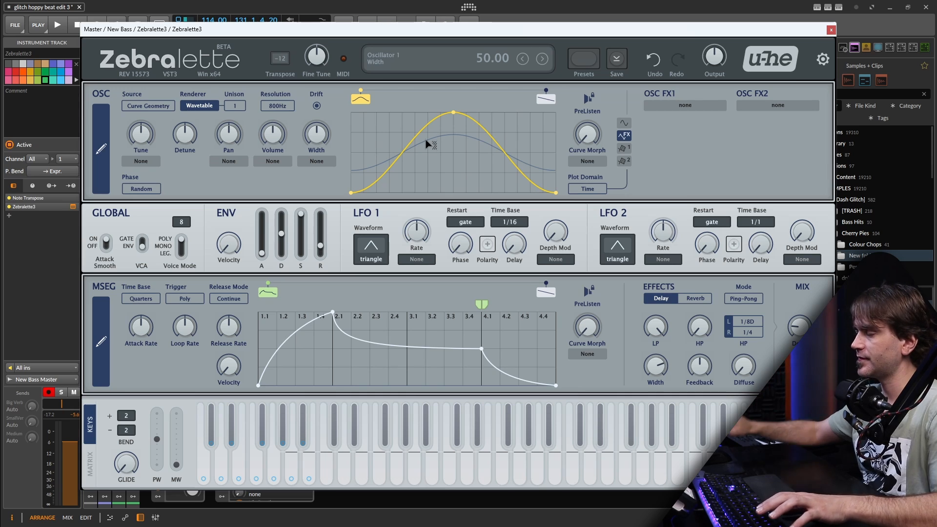
Step: Paste the clipboard curve over the saw at the end of the range and try out Curve Morph
left_click(546, 100)
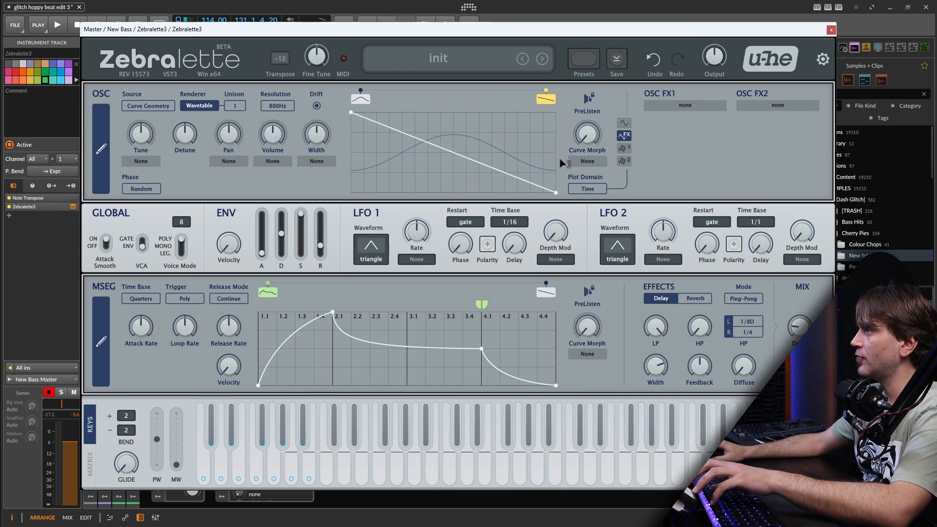
right_click(422, 148)
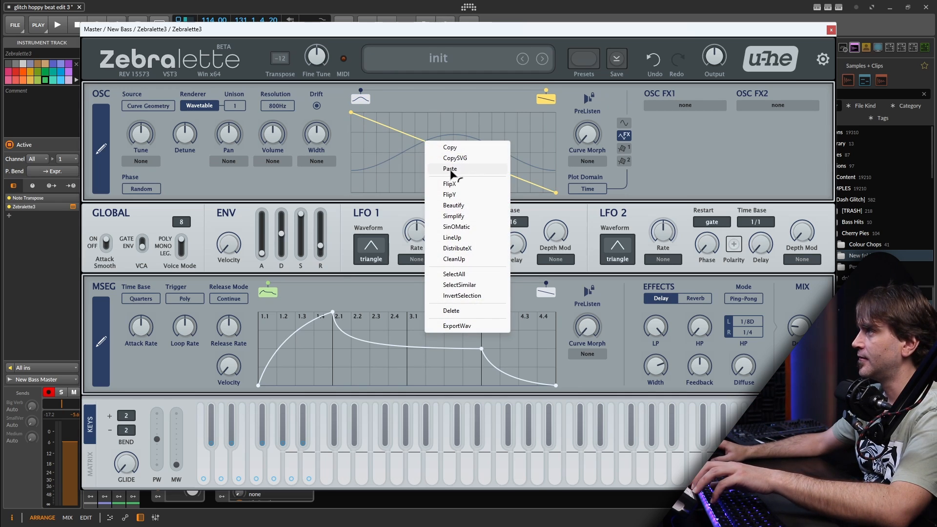
left_click(445, 177)
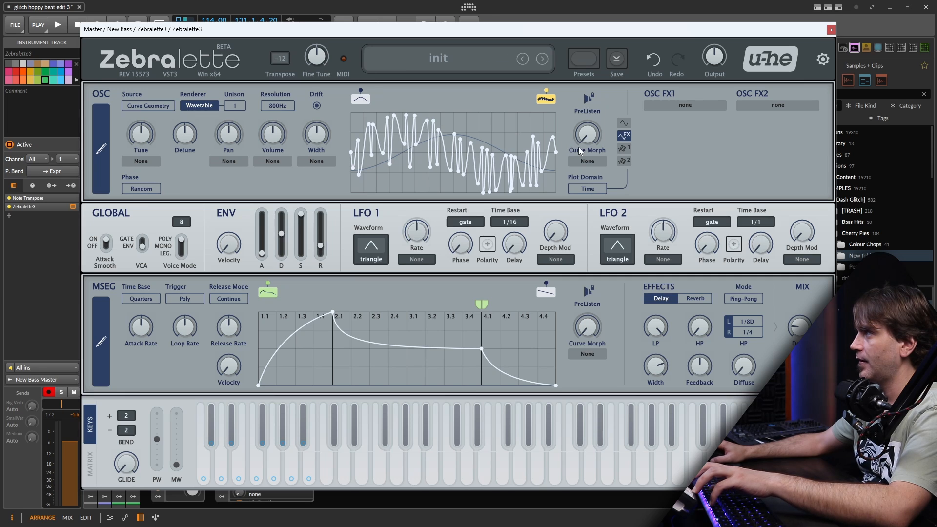
mouse_move(592, 137)
left_mouse_down()
mouse_move(616, 44)
mouse_move(589, 148)
left_mouse_up()
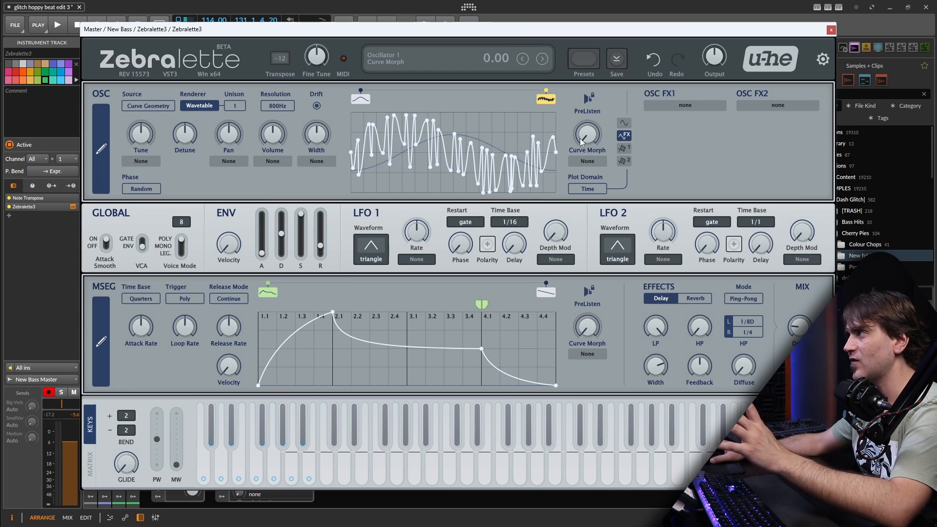
Step: Set the morph transition to Crossfade in the oscillator editor and sweep Curve Morph between the two curves and back to 0
left_click(101, 149)
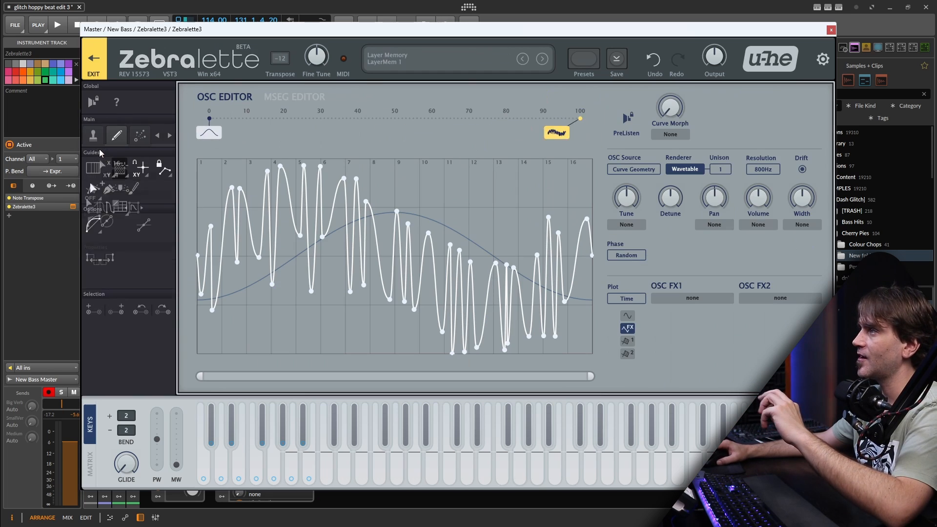
left_click(140, 135)
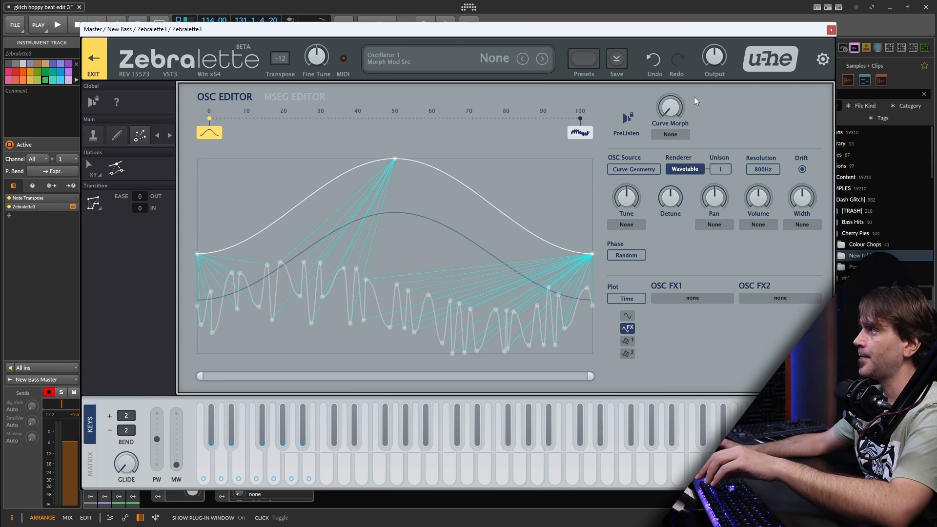
left_click(92, 208)
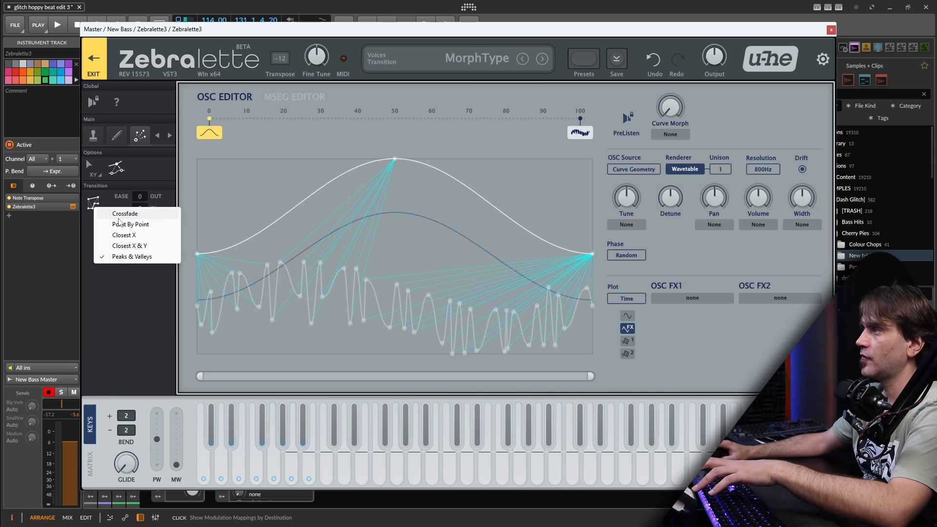
left_click(119, 215)
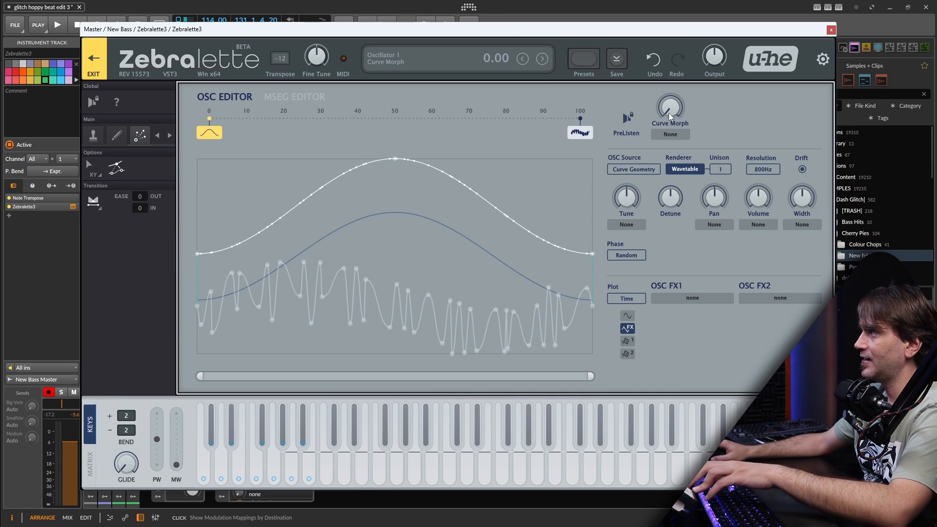
left_click_drag(671, 109, 655, 360)
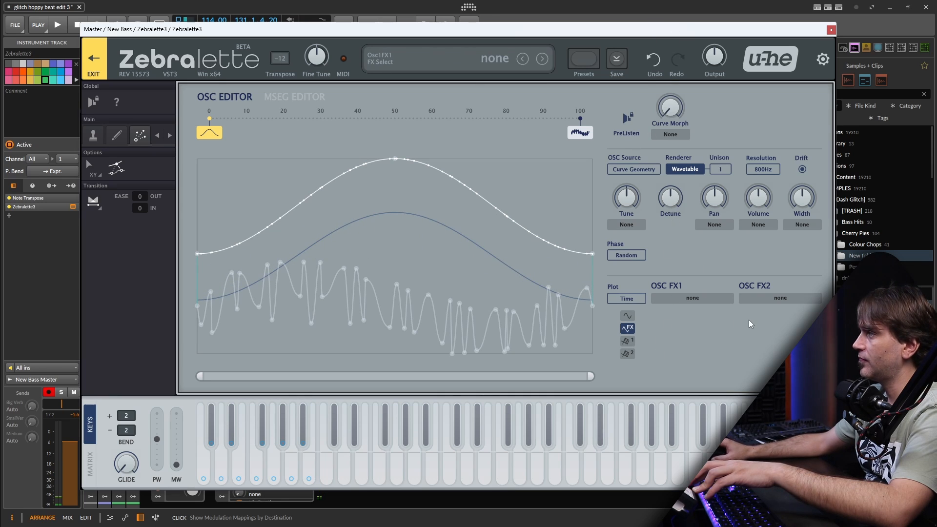
Step: Load Wrap & Zap with the Softclip type as OSC FX1, raise its Depth slightly, and audition Curve Morph sweeps ending at 0
left_click(686, 298)
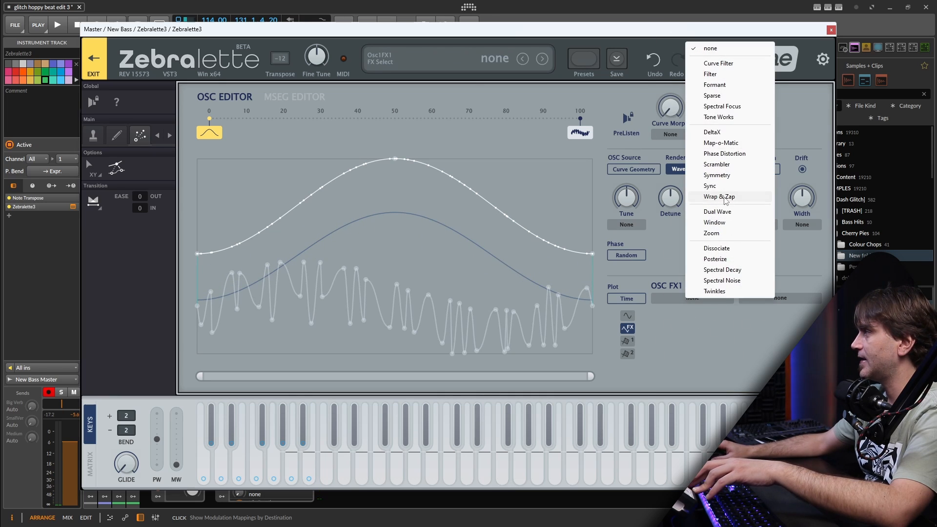
left_click(698, 194)
left_click(714, 325)
left_click(744, 371)
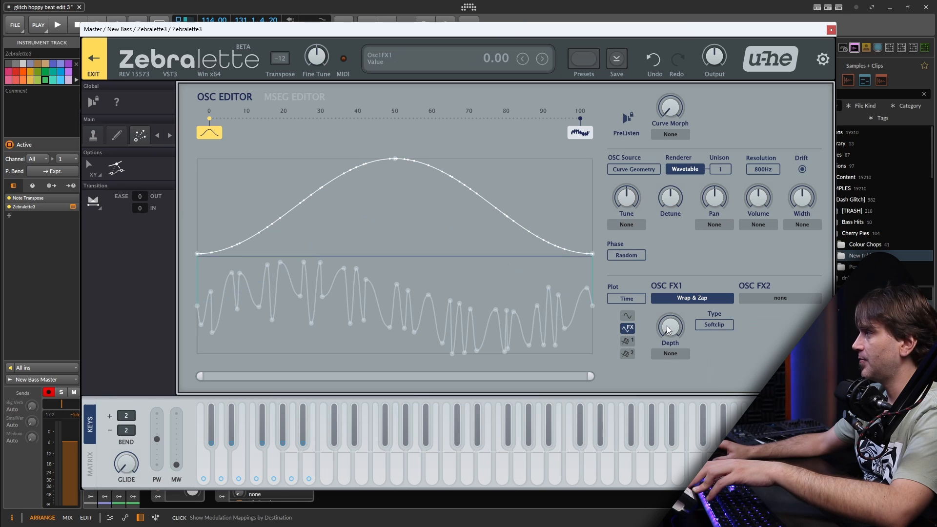
left_click_drag(672, 327, 672, 321)
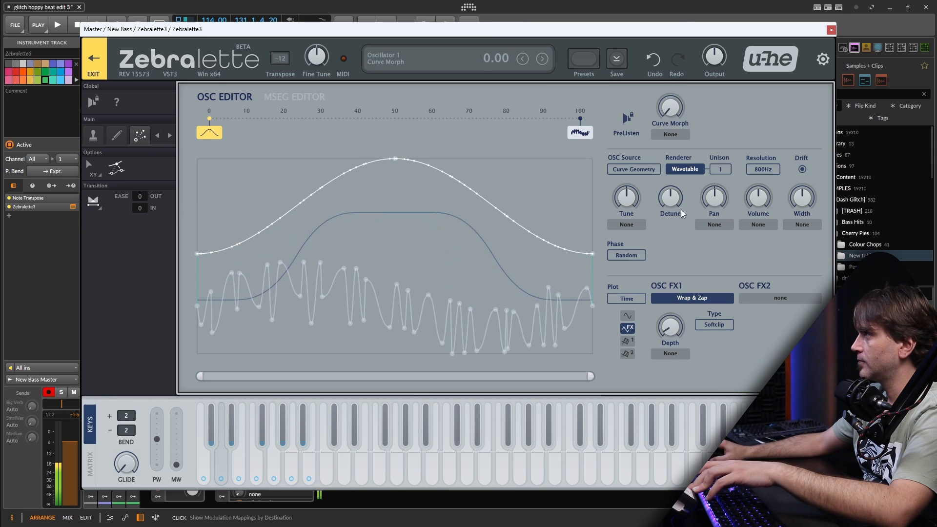
left_click_drag(718, 9, 673, 252)
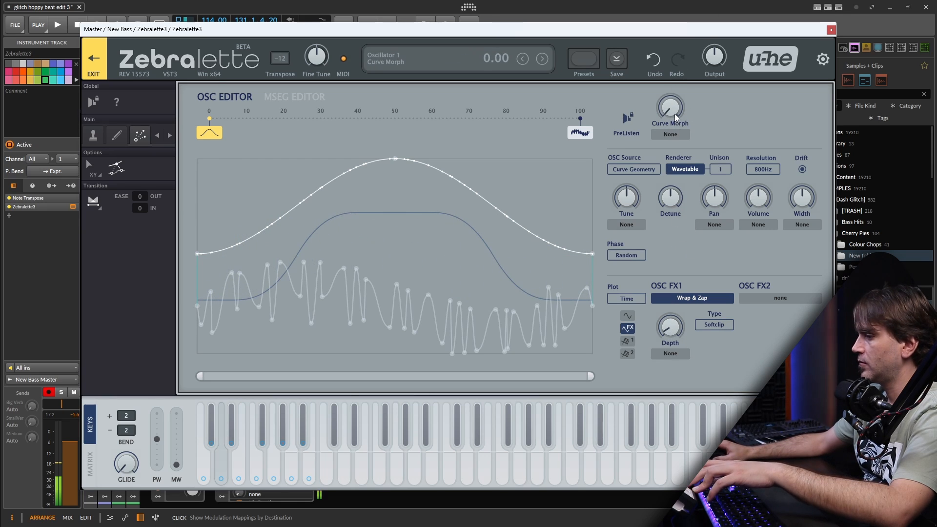
left_click_drag(664, 101, 701, 163)
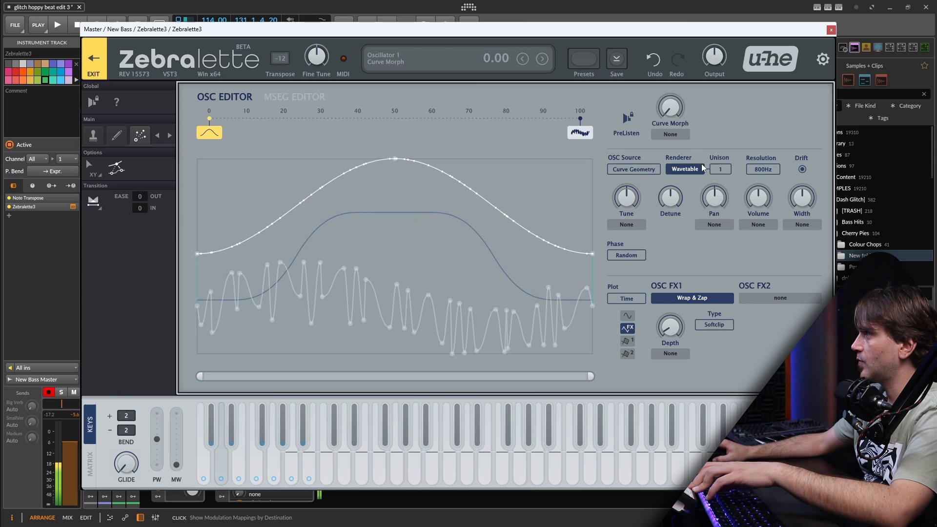
Step: Switch the renderer to Additive with Phase on Reset, and raise the Wrap & Zap Depth and Curve Morph moderately while auditioning
left_click(684, 168)
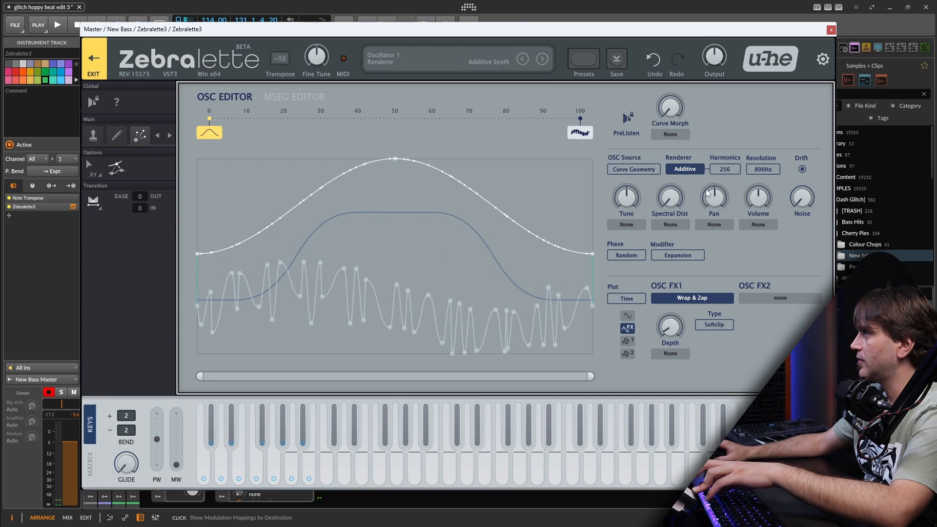
left_click(626, 255)
left_click_drag(670, 106, 709, 14)
left_click_drag(679, 331, 677, 304)
left_click_drag(673, 99, 687, 200)
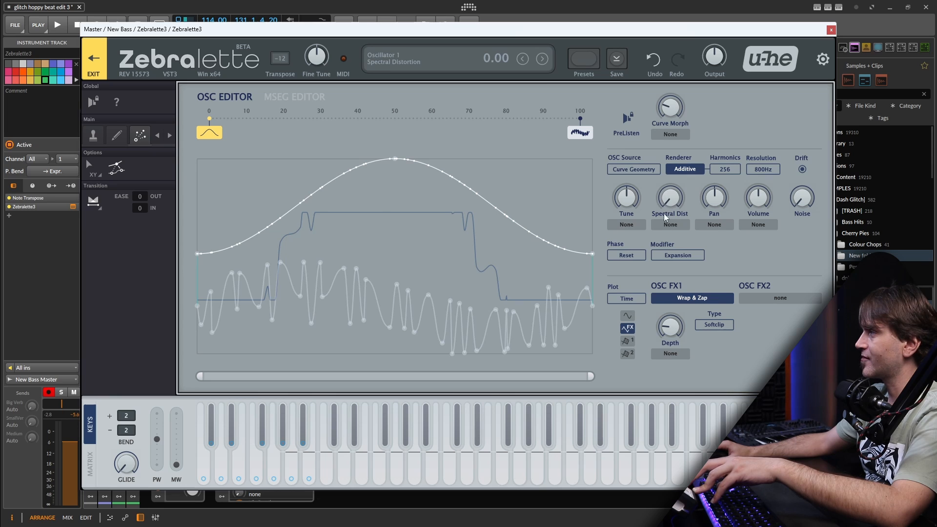
Step: Set the spectral modifier to Harmonic Clusters with Spectral Dist at maximum and Cluster Select at 10 while auditioning
left_click(678, 254)
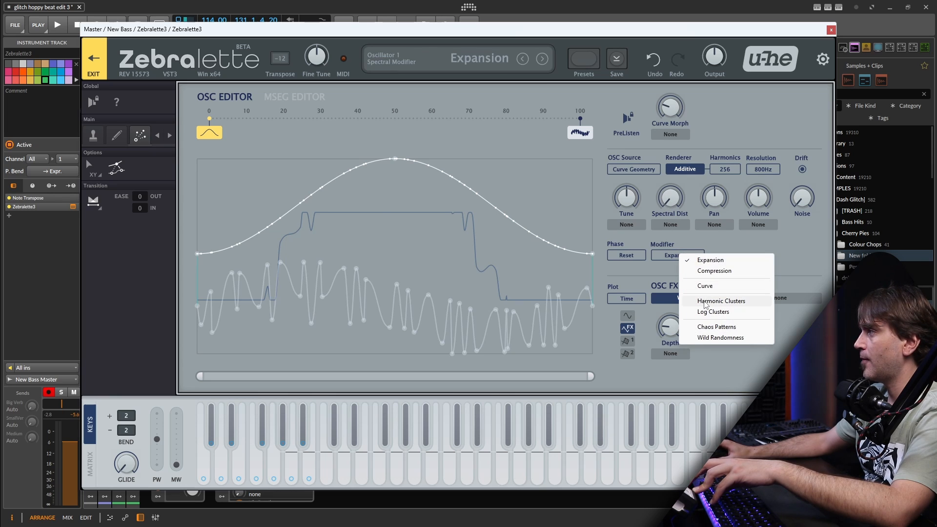
left_click(706, 302)
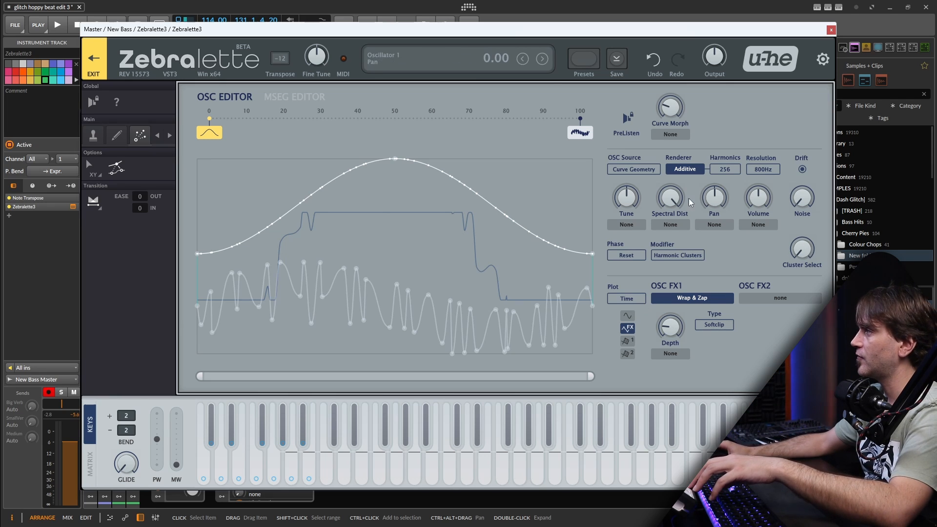
left_click_drag(823, 187, 819, 231)
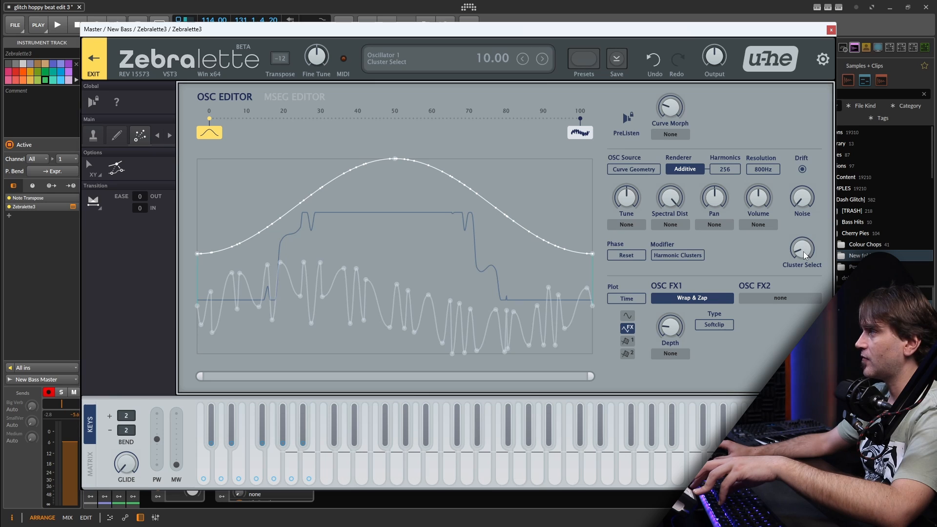
mouse_move(804, 255)
left_mouse_down()
mouse_move(801, 280)
mouse_move(803, 253)
left_mouse_up()
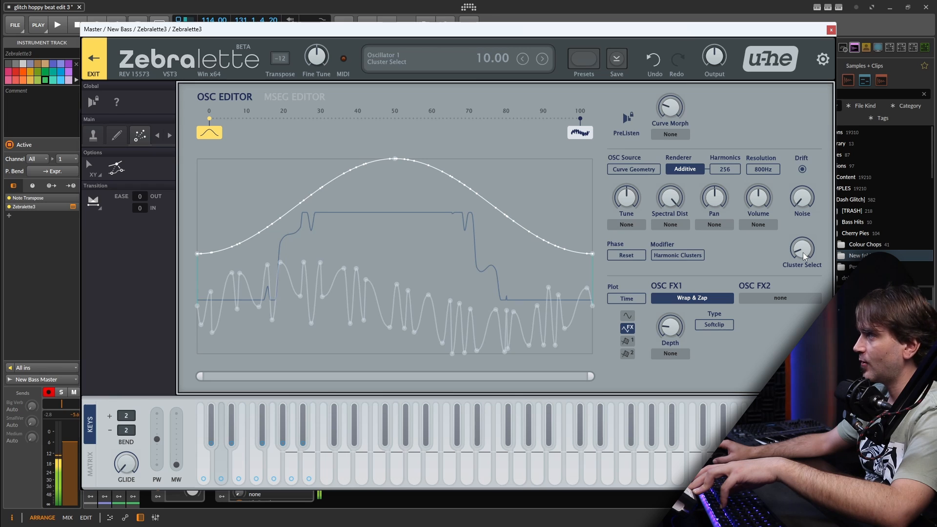
Step: Raise Cluster Select in the oscillator editor while auditioning, and set the additive renderer's Harmonics to 1024 and Resolution to 2kHz
left_click_drag(803, 252, 808, 228)
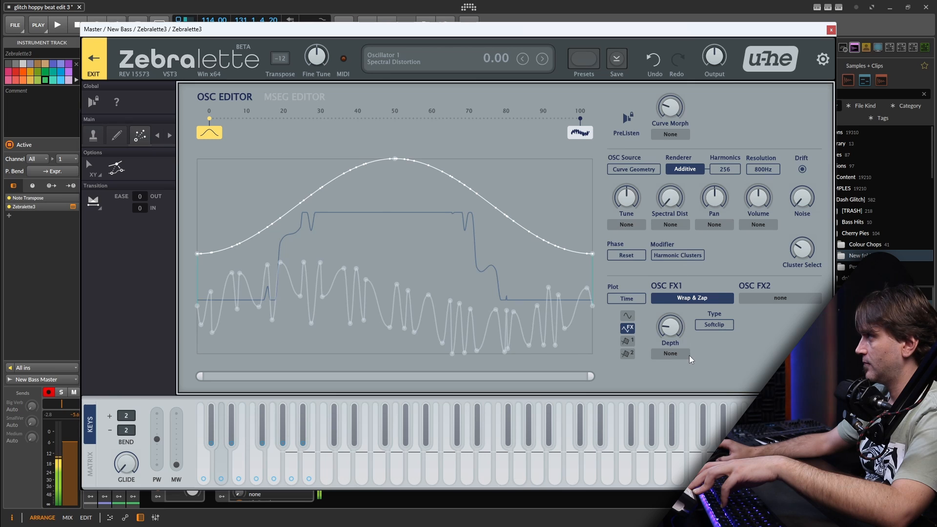
left_click_drag(805, 241, 809, 228)
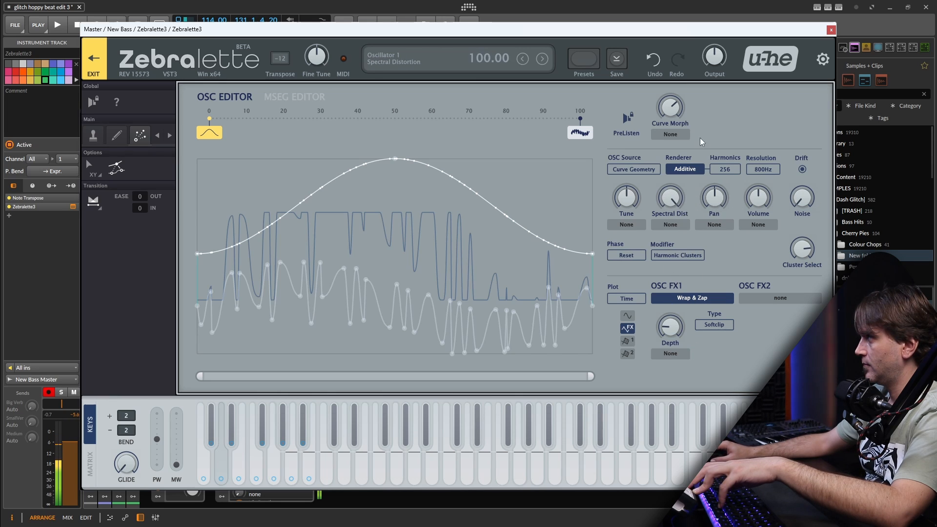
left_click(725, 169)
left_click(761, 261)
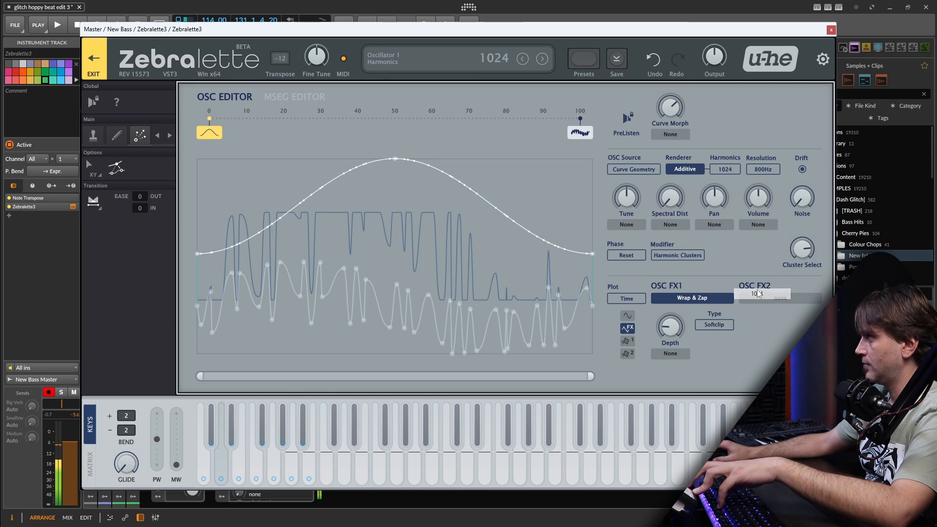
left_click(762, 169)
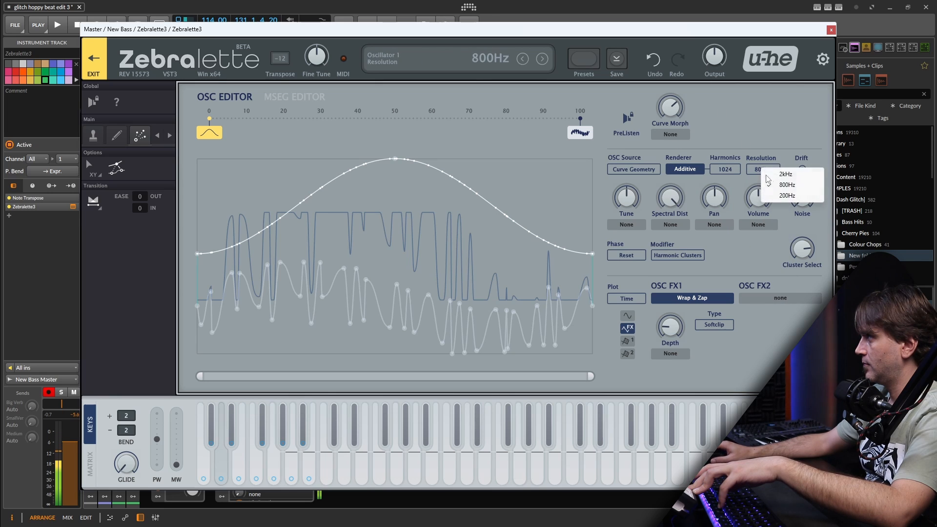
left_click(781, 178)
Step: Lower Cluster Select and sweep Spectral Dist while auditioning, bringing Spectral Dist and Curve Morph down to 0
left_click_drag(799, 251, 779, 339)
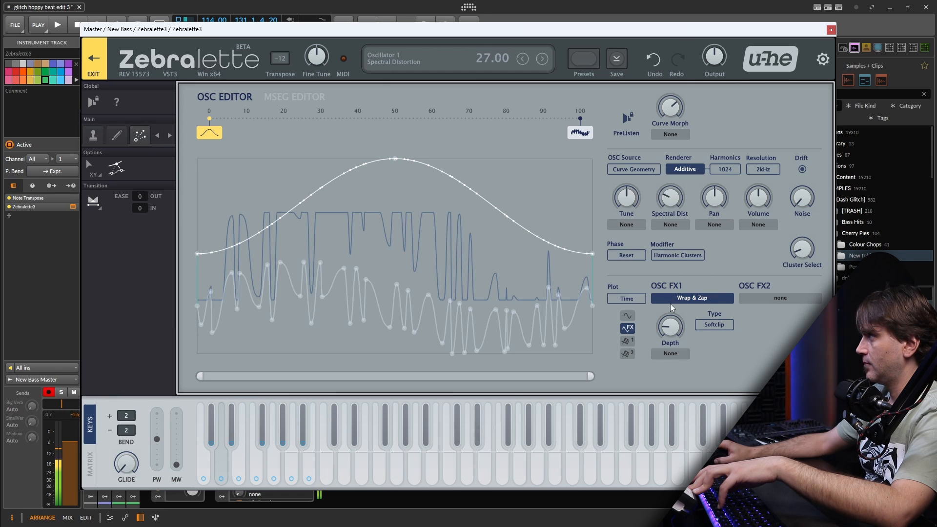
left_click_drag(669, 303, 672, 334)
left_click_drag(677, 272, 683, 253)
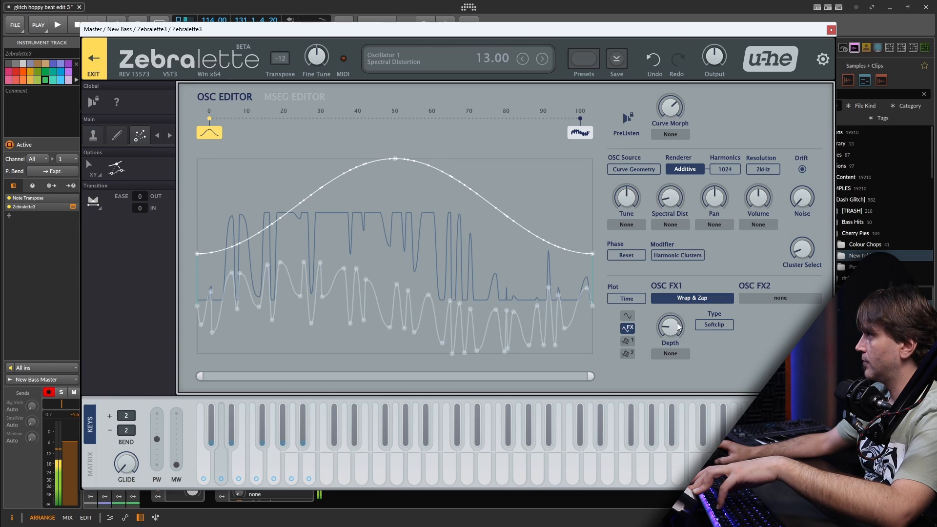
left_click_drag(678, 327, 682, 359)
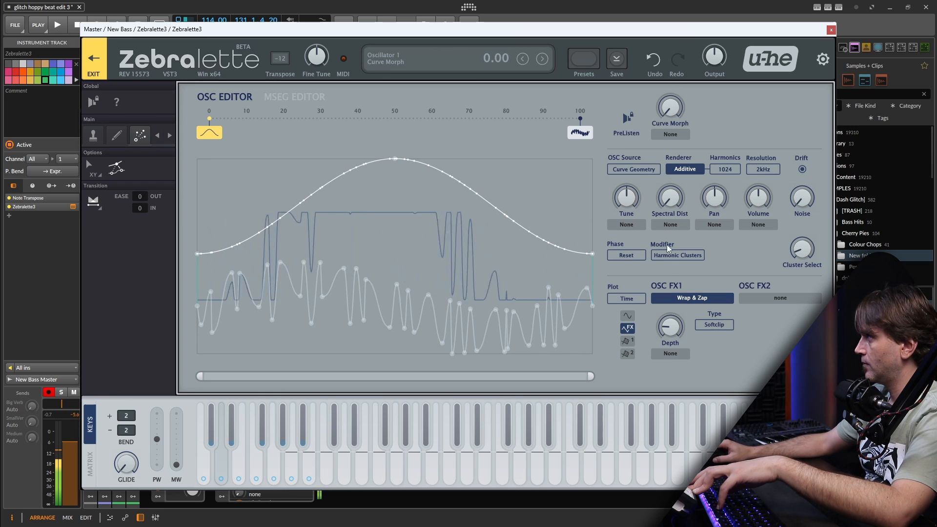
Step: On the main view, modulate the oscillator's Curve Morph from the MSEG, with Curve Morph at 50 and the MSEG loop spanning the whole envelope
left_click(93, 64)
left_click(587, 160)
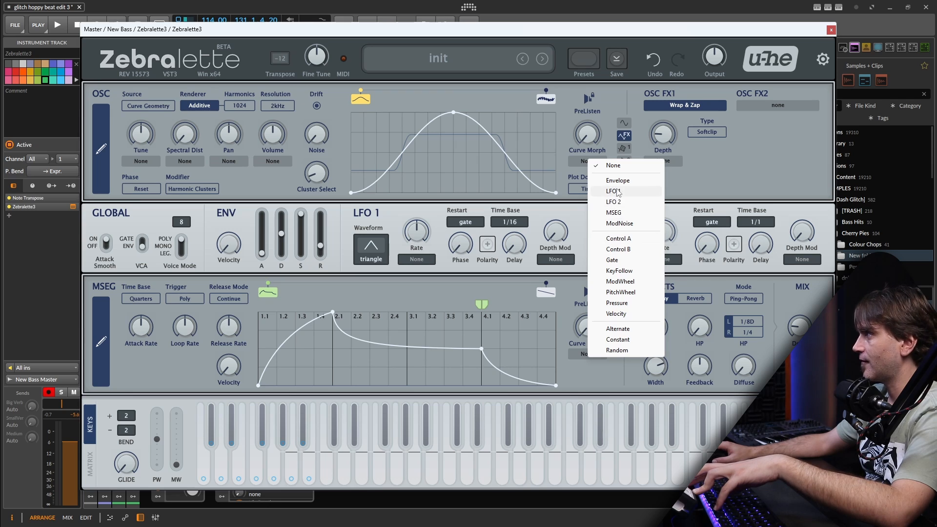
left_click(614, 212)
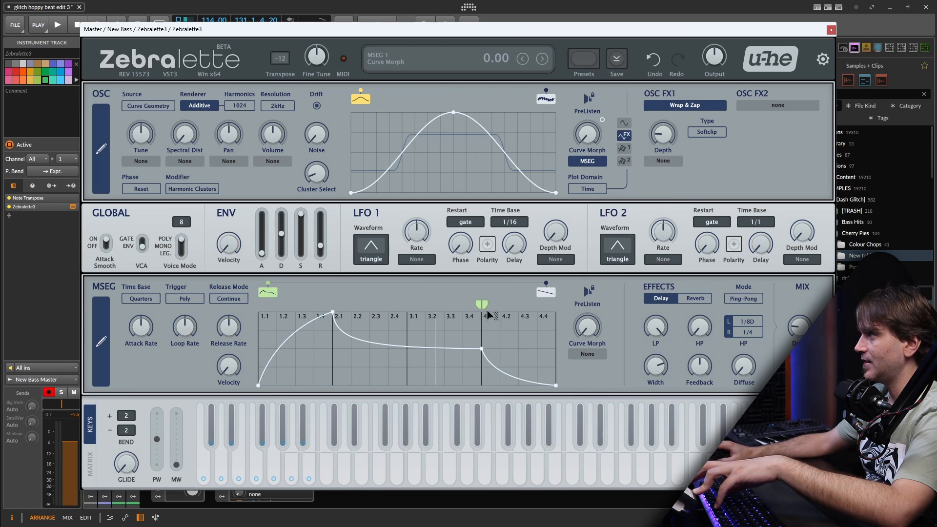
left_click_drag(480, 307, 485, 306)
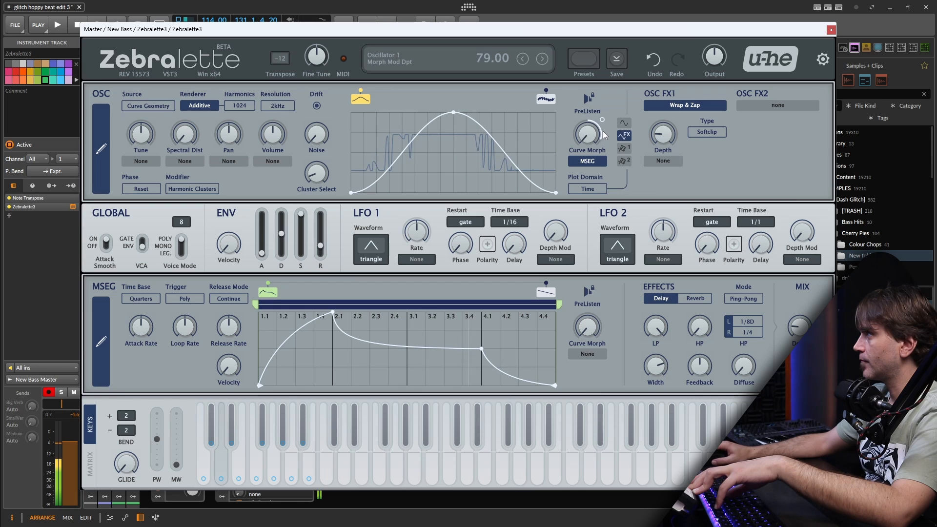
left_click_drag(587, 131, 587, 69)
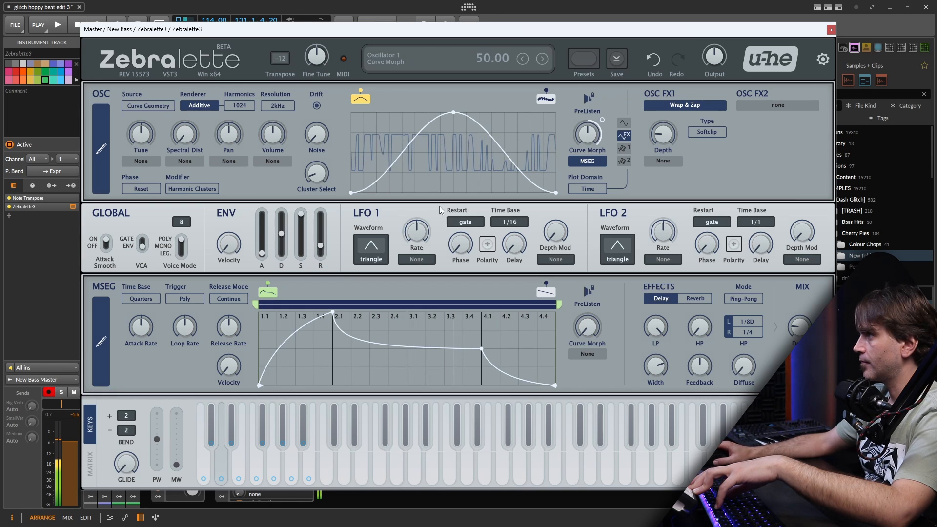
Step: Set the MSEG Time Base to Sixteenth and reshape its envelope with the peak at 3.1 and the following point lowered to zero
left_click(141, 298)
left_click(166, 319)
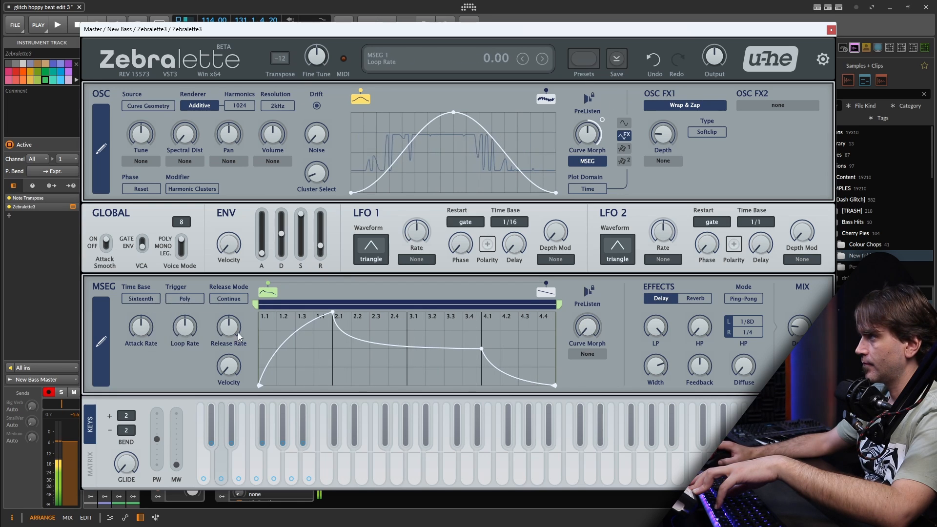
left_click_drag(481, 349, 477, 386)
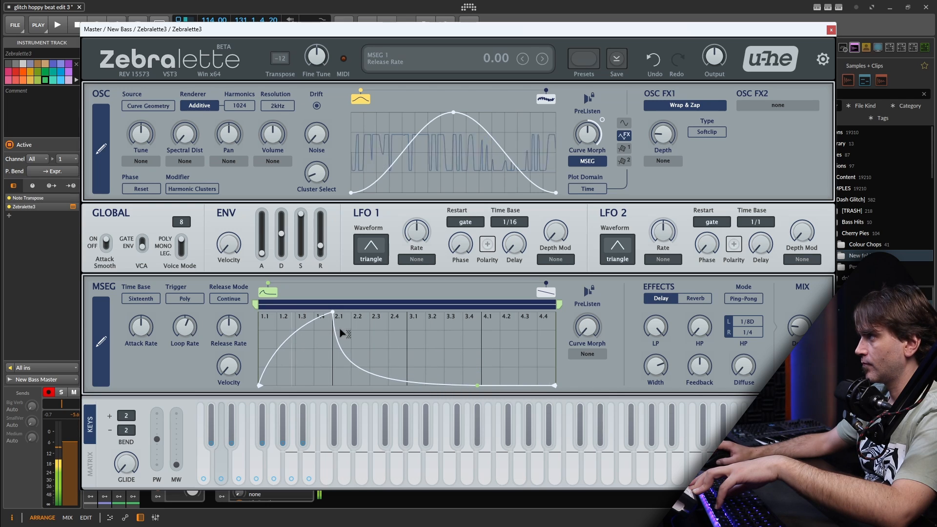
left_click_drag(339, 312, 407, 312)
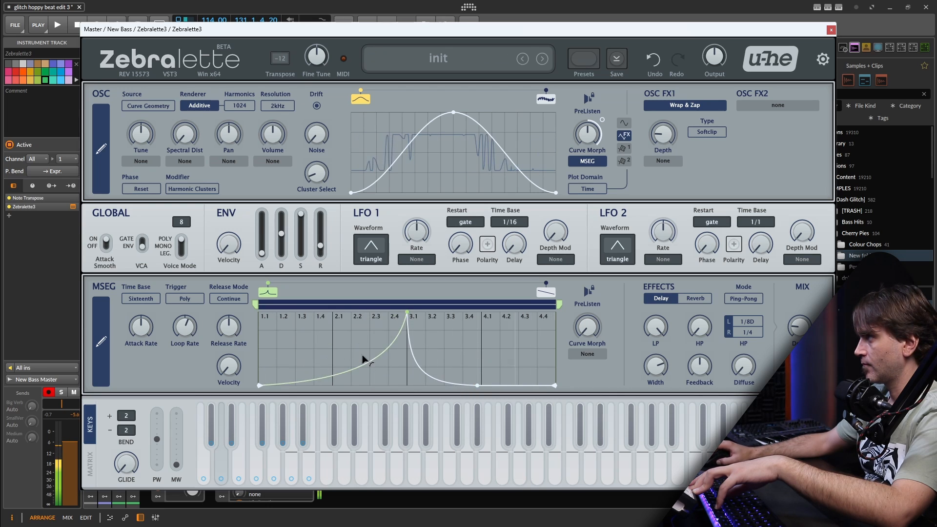
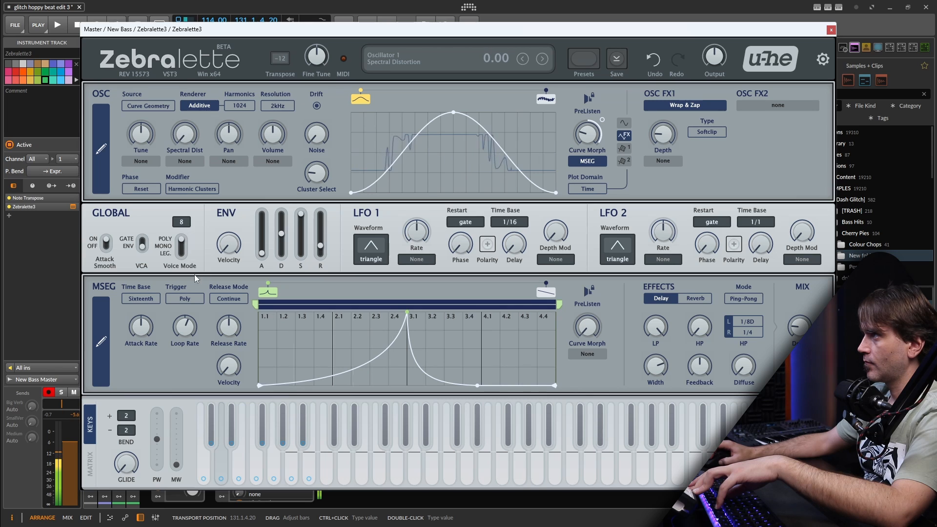
Step: Try the Log Clusters modifier, auditioning changes to Cluster Select and Spectral Dist
left_click(217, 190)
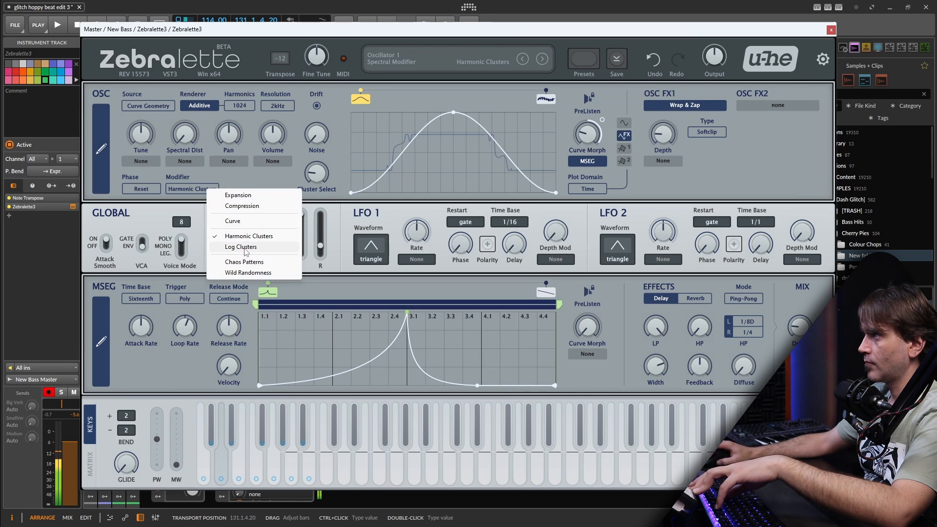
left_click(239, 244)
left_click_drag(322, 168, 305, 220)
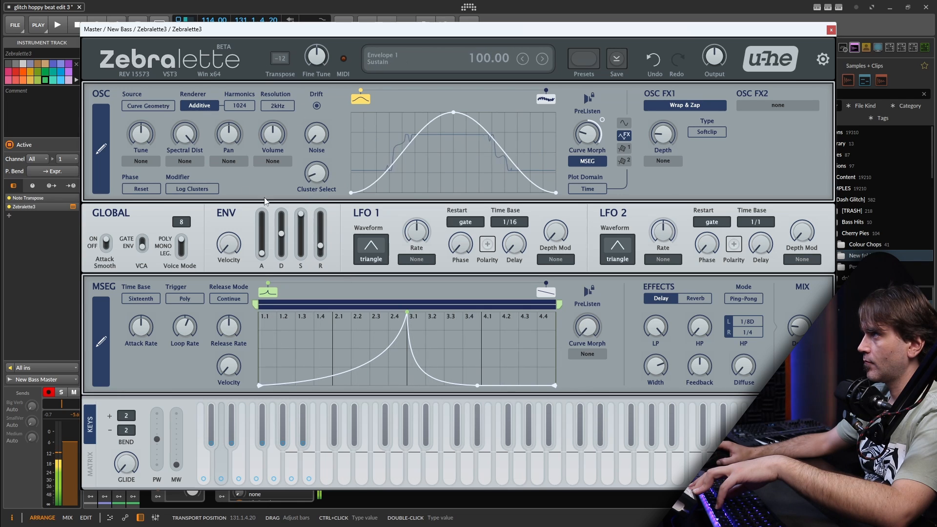
left_click_drag(186, 153, 184, 210)
Step: Set the modifier to Harmonic Clusters and audition Spectral Dist and Cluster Select, ending with Spectral Dist at 100 and a low Cluster Select
left_click(202, 190)
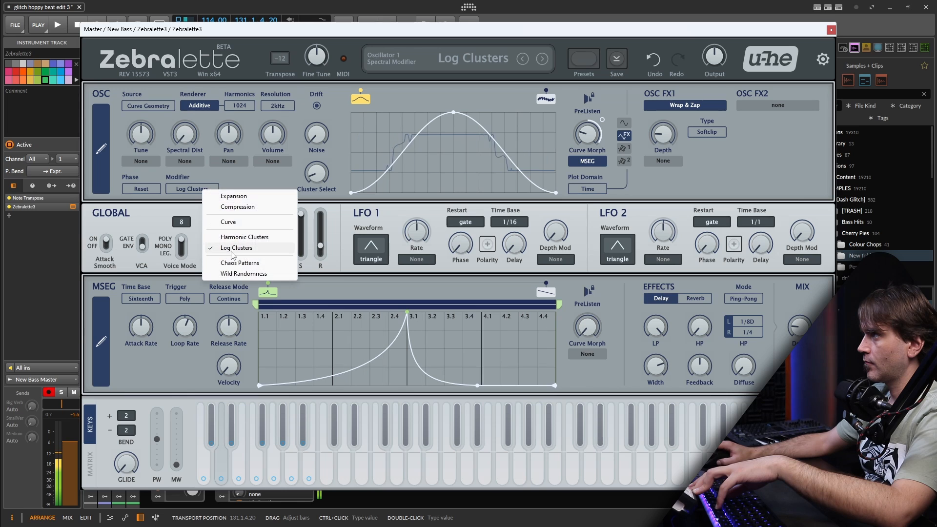
left_click(220, 236)
left_click_drag(190, 146, 215, 76)
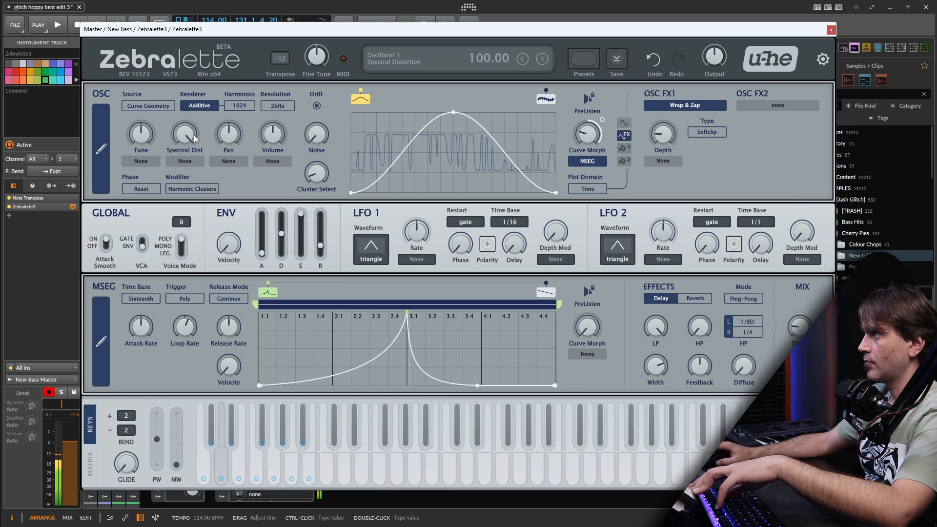
left_click_drag(318, 176, 322, 166)
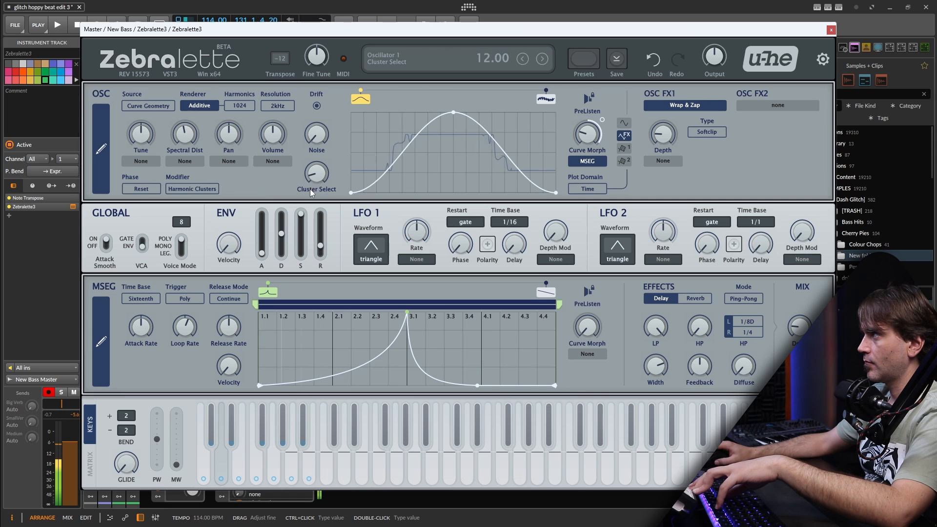
left_click_drag(311, 189, 310, 192)
left_click_drag(188, 139, 210, 56)
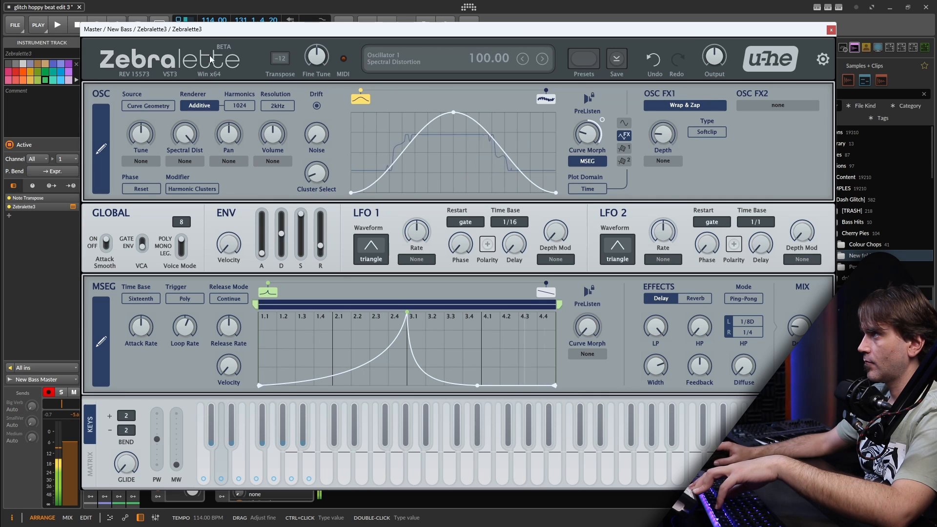
Step: Load Filter with the Lowpass type as OSC FX2 and raise its Frequency while auditioning
left_click(777, 105)
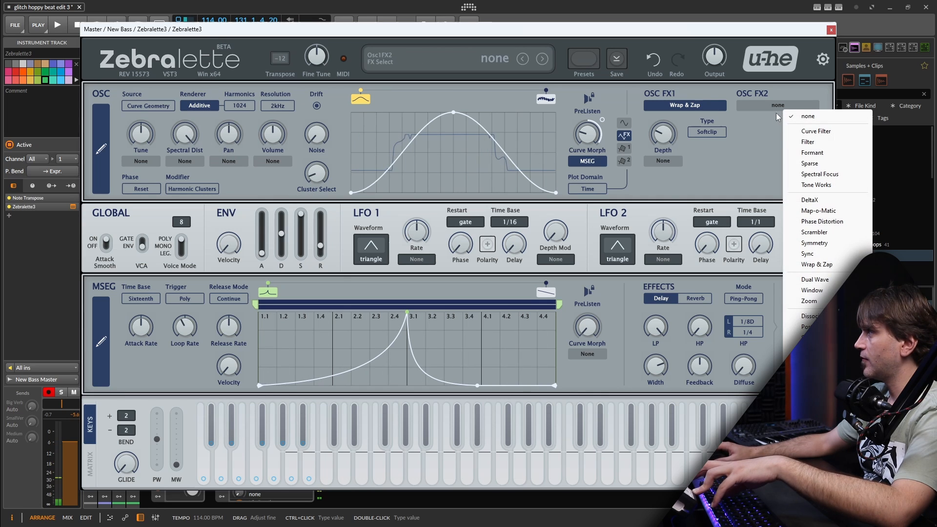
left_click(823, 145)
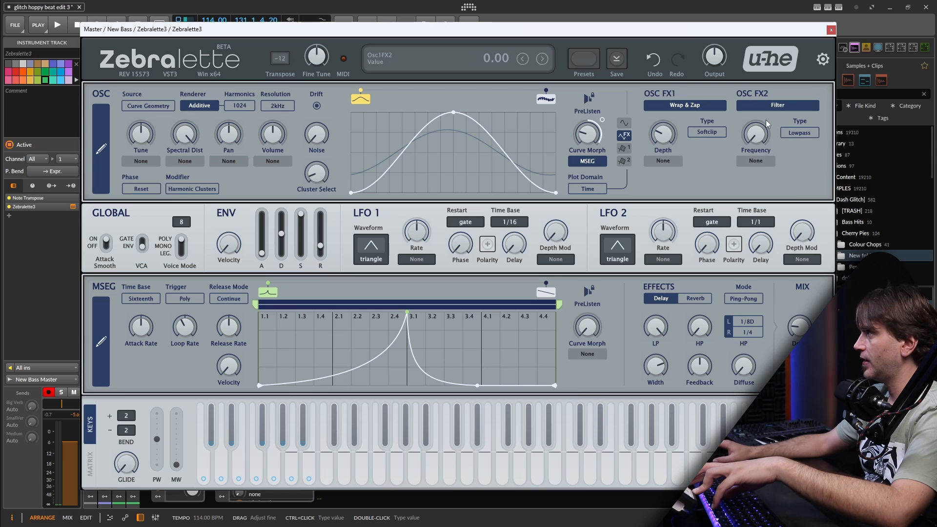
left_click_drag(754, 131, 777, 127)
Step: Change OSC FX2 to Curve Filter and lower its Frequency to 26
left_click(778, 105)
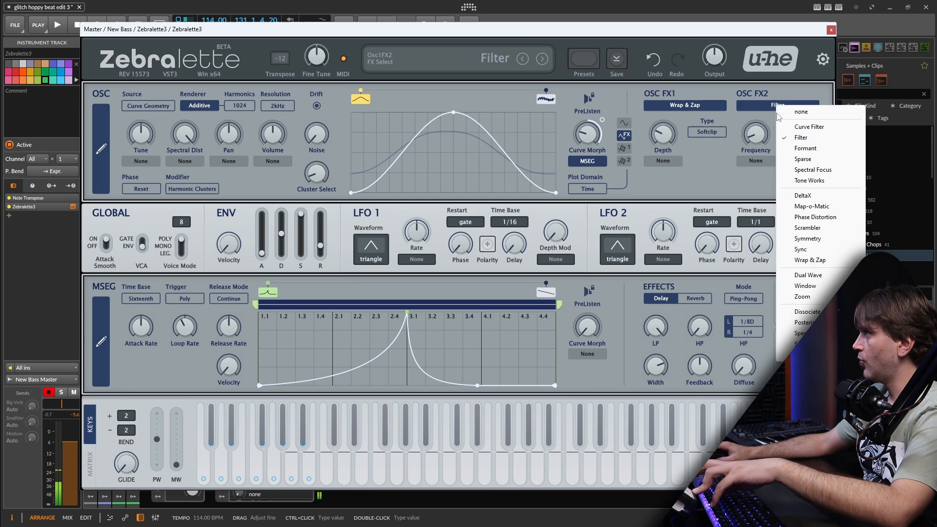
left_click(810, 127)
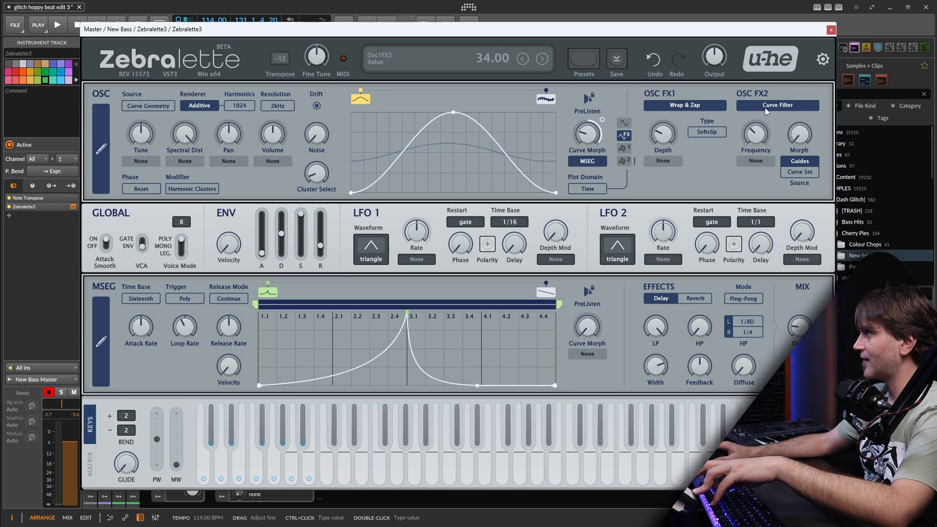
left_click_drag(755, 133, 752, 152)
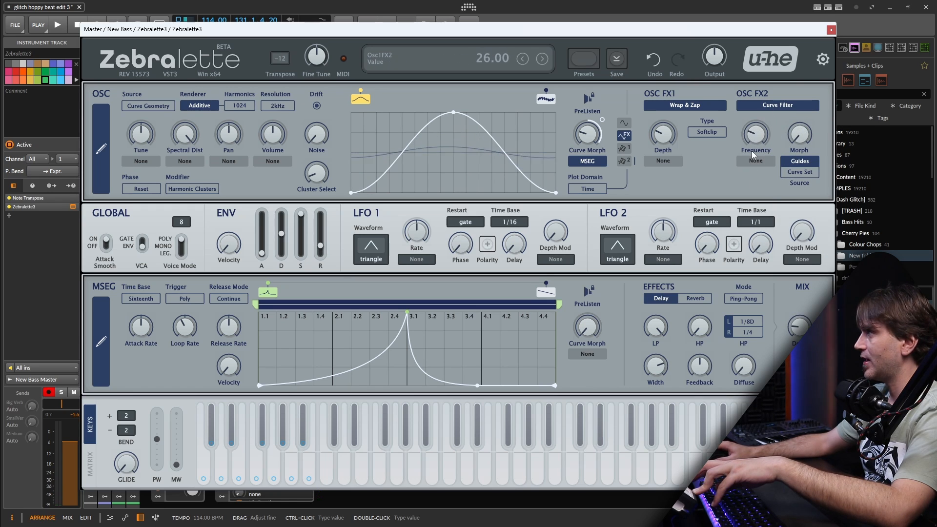
Step: Open the oscillator editor in edit mode and switch the guides from off to an editable straight descending guide curve
left_click(102, 155)
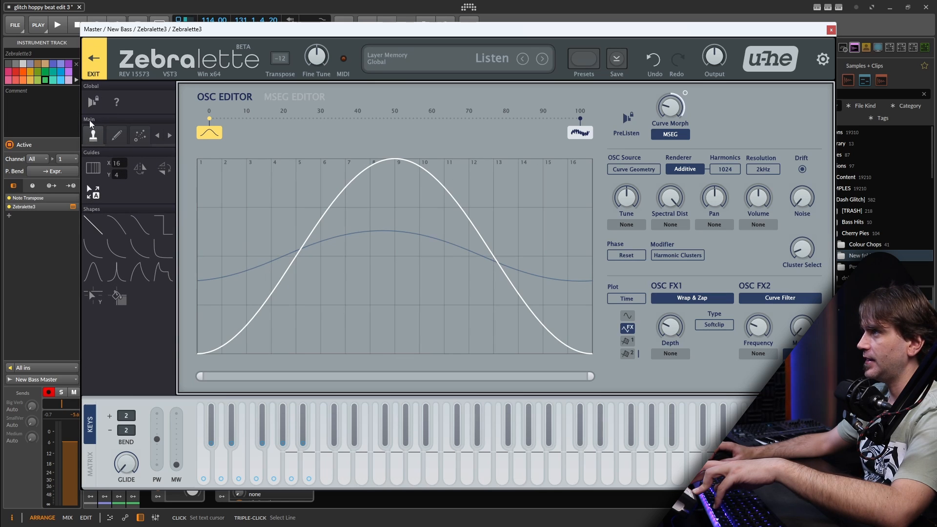
left_click(116, 136)
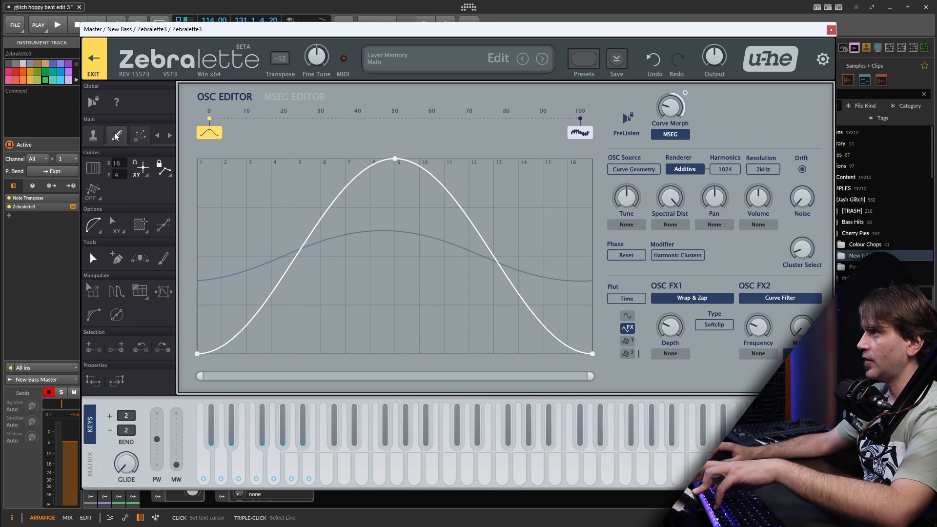
left_click(90, 191)
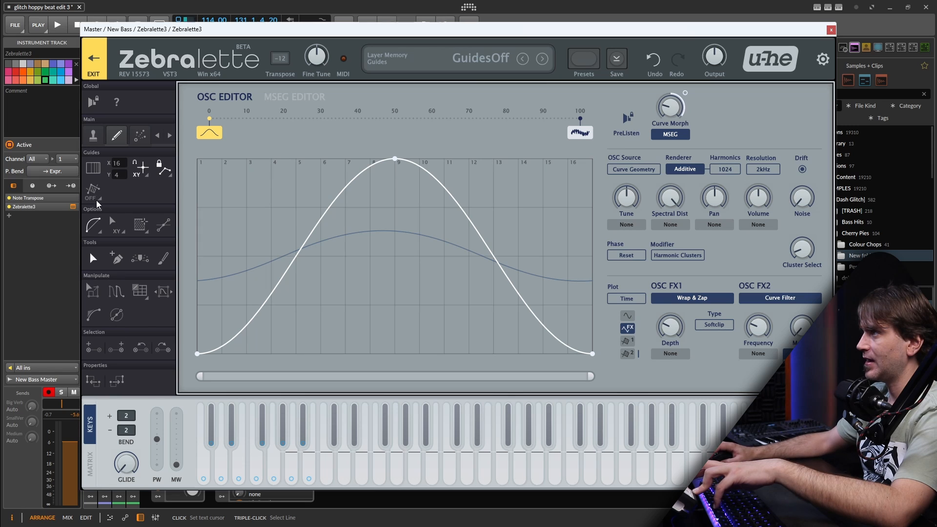
left_click(133, 217)
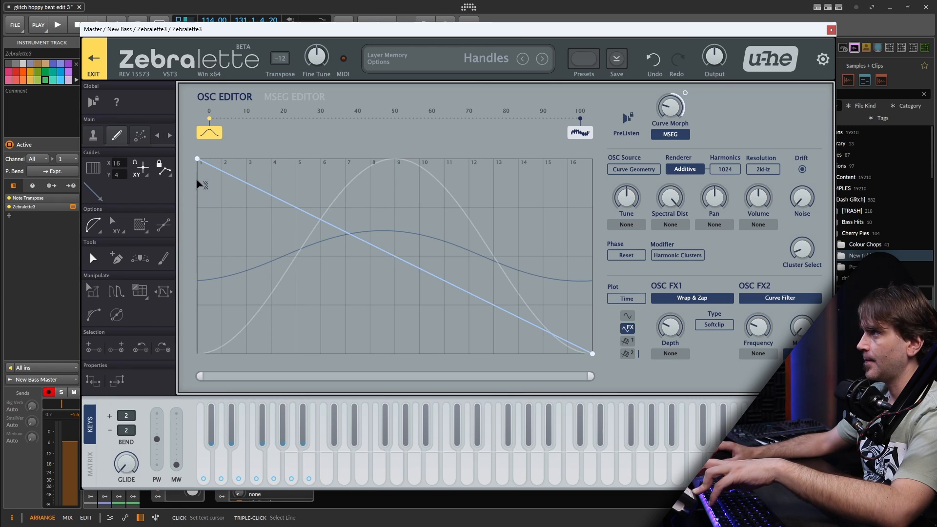
Step: Reshape the guide curve into a zigzag with three peaks starting from zero, and lower the Curve Filter's Frequency to audition it
left_click_drag(197, 159, 208, 361)
left_click_drag(232, 271, 232, 152)
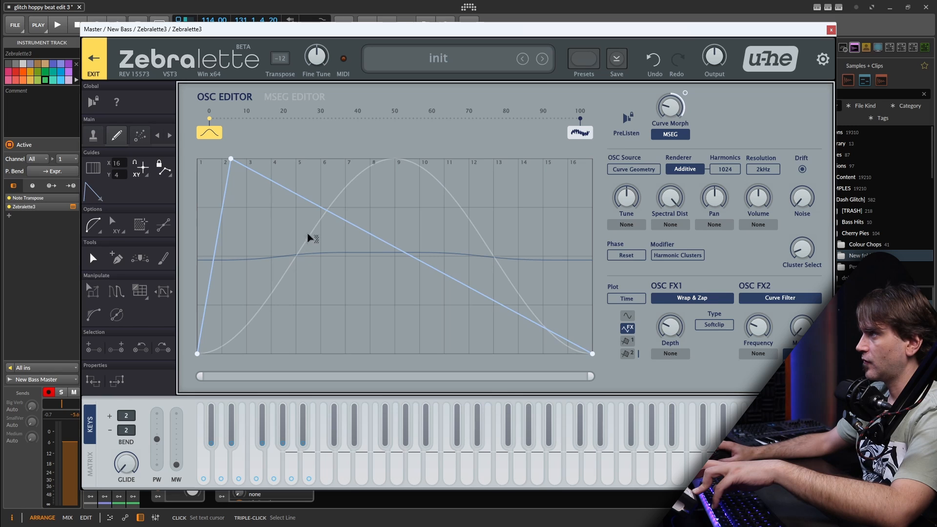
left_click_drag(309, 238, 307, 415)
left_click_drag(386, 295, 387, 208)
left_click(459, 316)
left_click(498, 213)
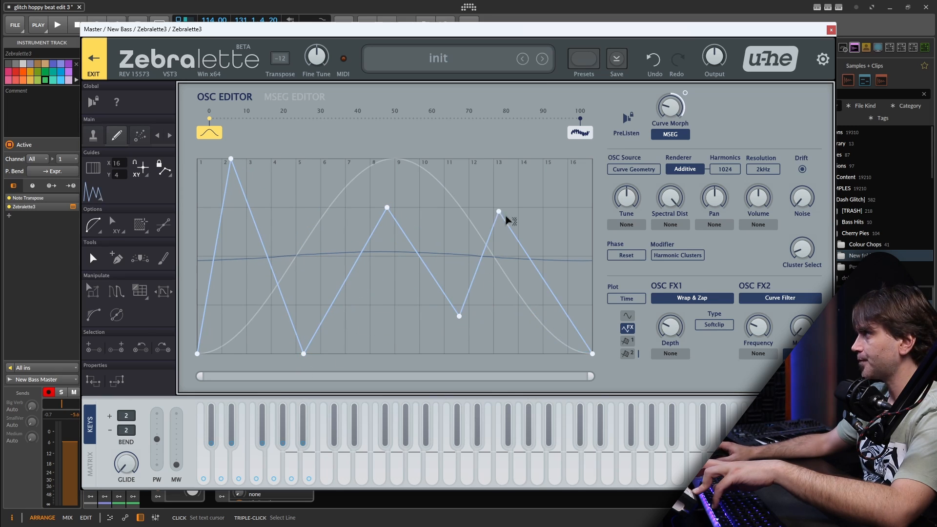
left_click_drag(759, 332, 755, 373)
Step: Switch OSC FX2 to Filter with Frequency at 35 and assign the MSEG as its Frequency modulator
left_click(785, 297)
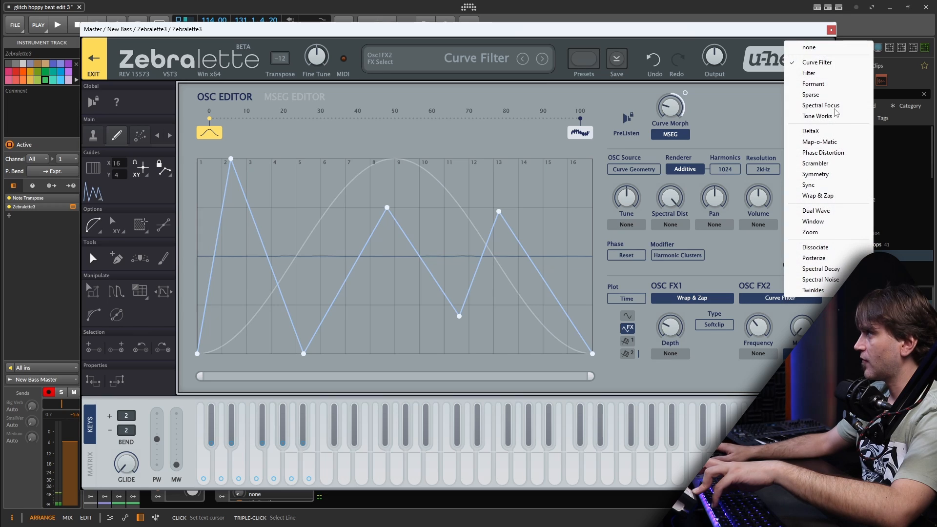
left_click(812, 73)
mouse_move(762, 327)
left_mouse_down()
mouse_move(761, 339)
mouse_move(762, 294)
mouse_move(762, 329)
left_mouse_up()
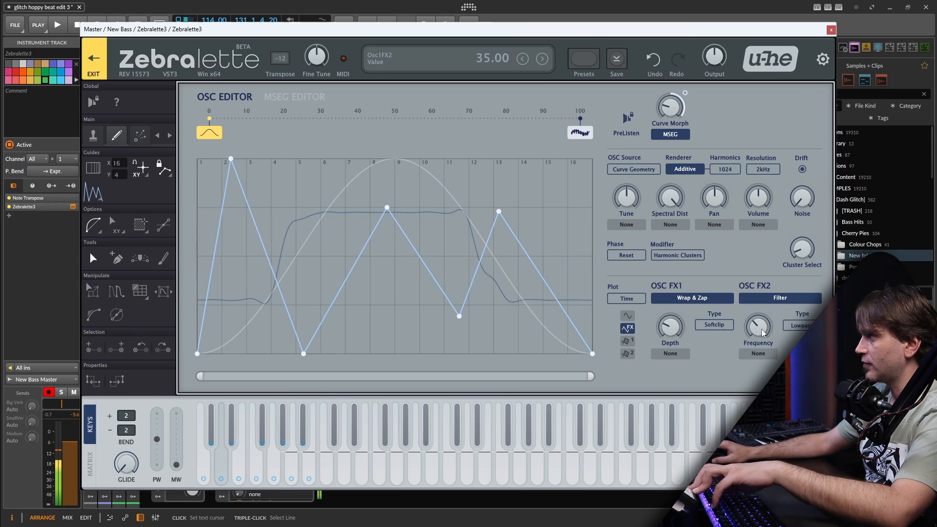
left_click(758, 353)
left_click(799, 210)
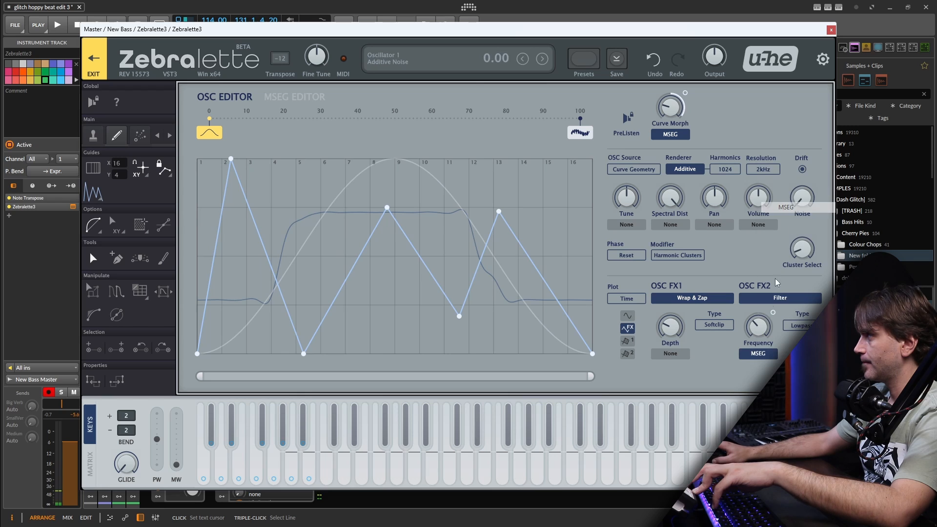
Step: Adjust the OSC FX2 Filter's MSEG modulation with Frequency lowered to 26, and reduce the MSEG Loop Rate to -1.50
left_click_drag(773, 313, 783, 273)
left_click_drag(761, 334, 750, 313)
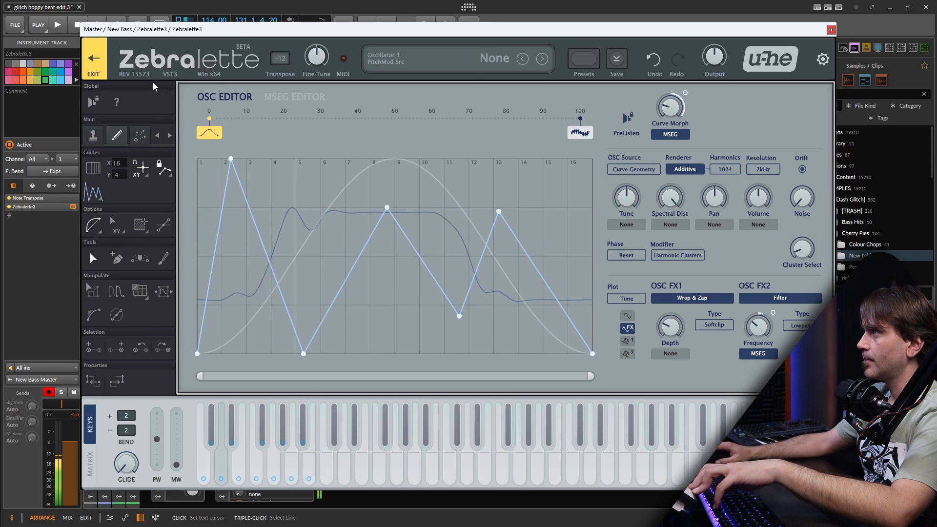
left_click(93, 61)
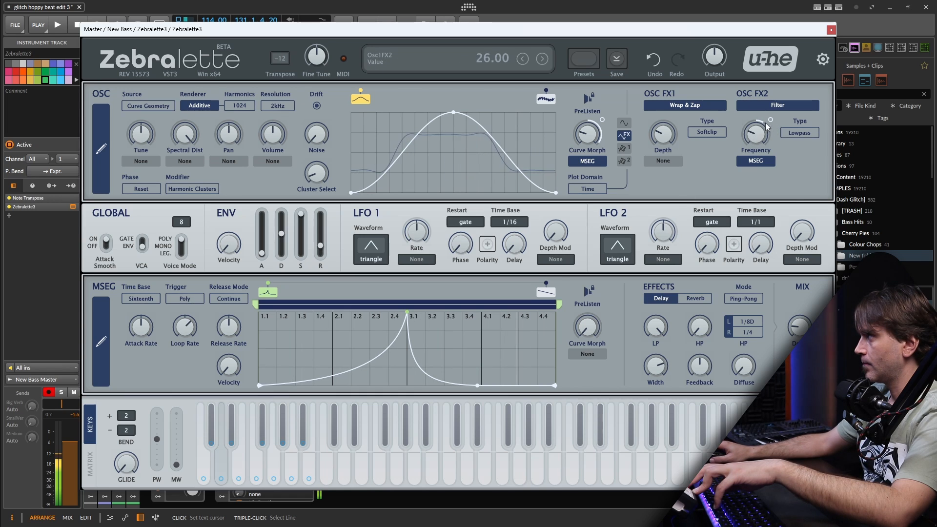
left_click_drag(184, 332, 178, 369)
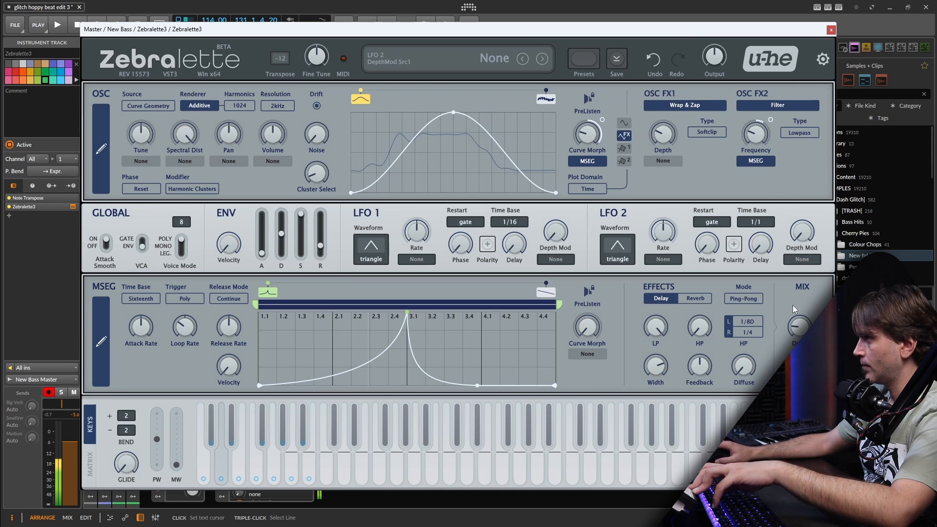
Step: Insert the DG Fat Rack 1 effect chain after Zebralette3 on the selected bass track
left_click(831, 30)
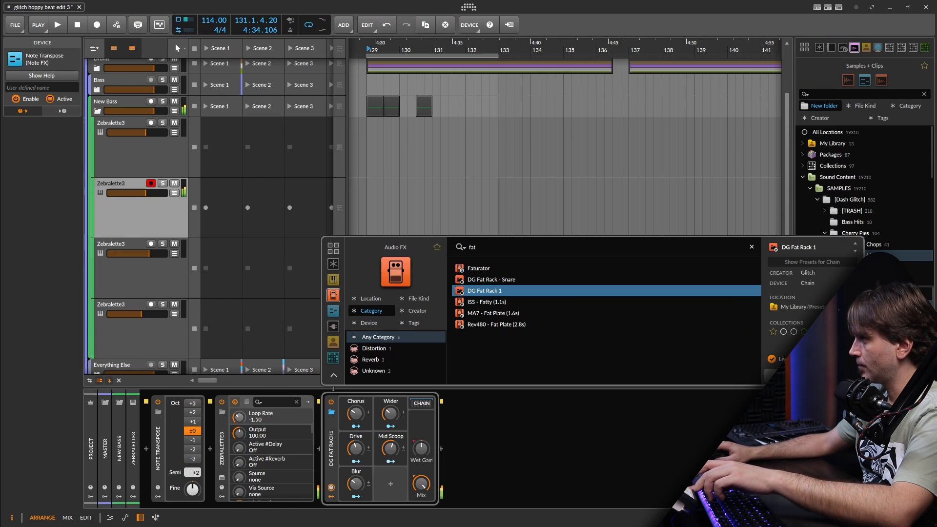
key("Return")
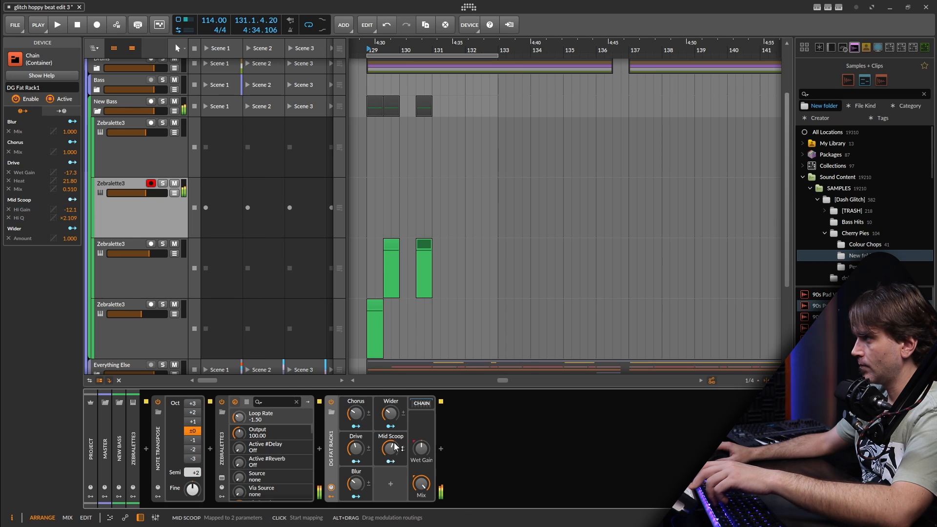
Step: Set the OSC FX2 Filter's Frequency modulation depth to 15 and lower its base Frequency further
left_click(221, 478)
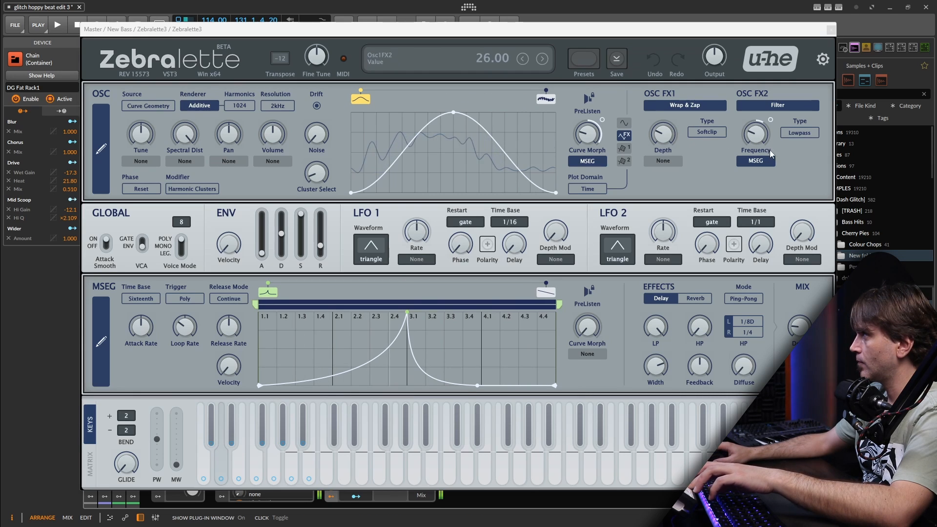
left_click_drag(771, 120, 771, 110)
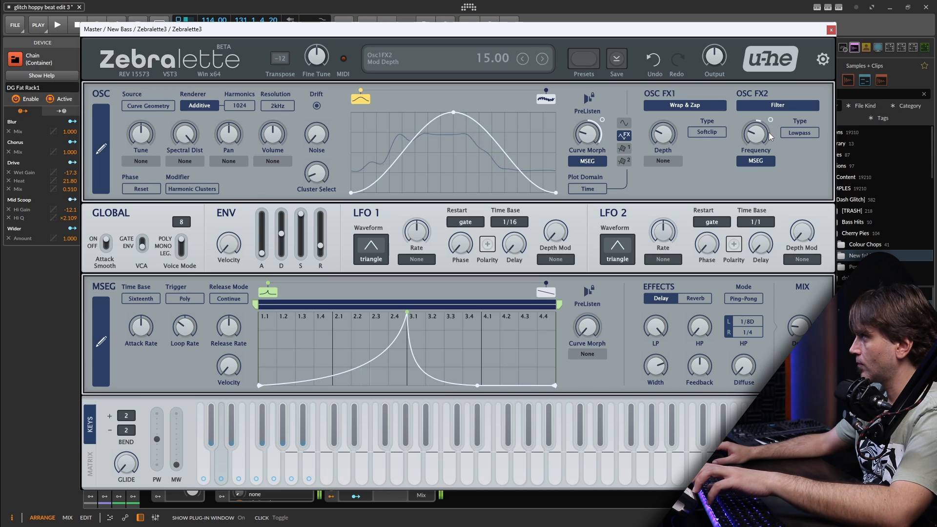
left_click_drag(761, 136, 759, 145)
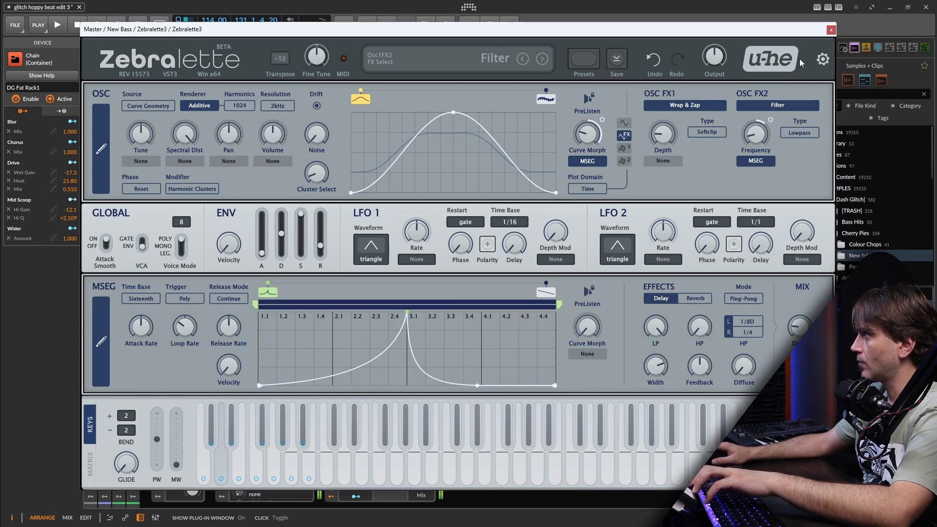
left_click(830, 30)
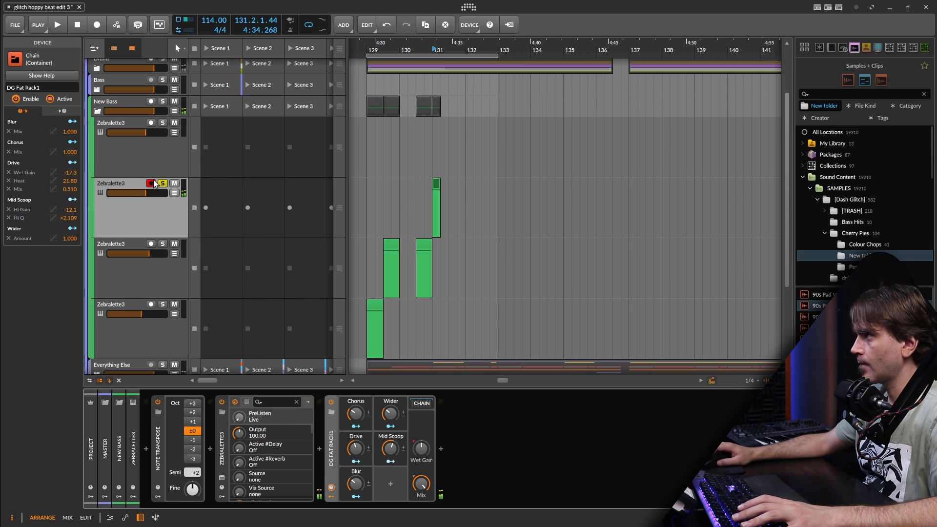
Step: Play the new bass clip from bar 131 in the mix and raise its track volume
key("space")
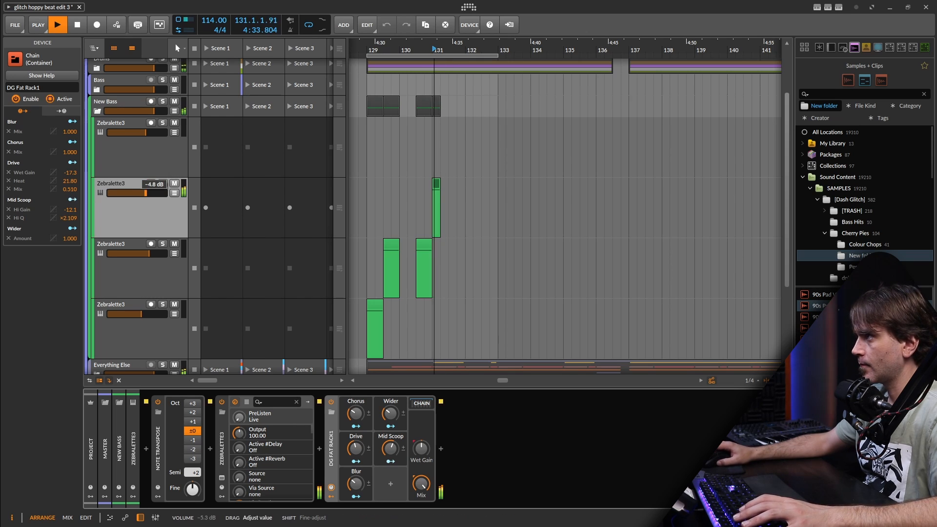
left_click(151, 183)
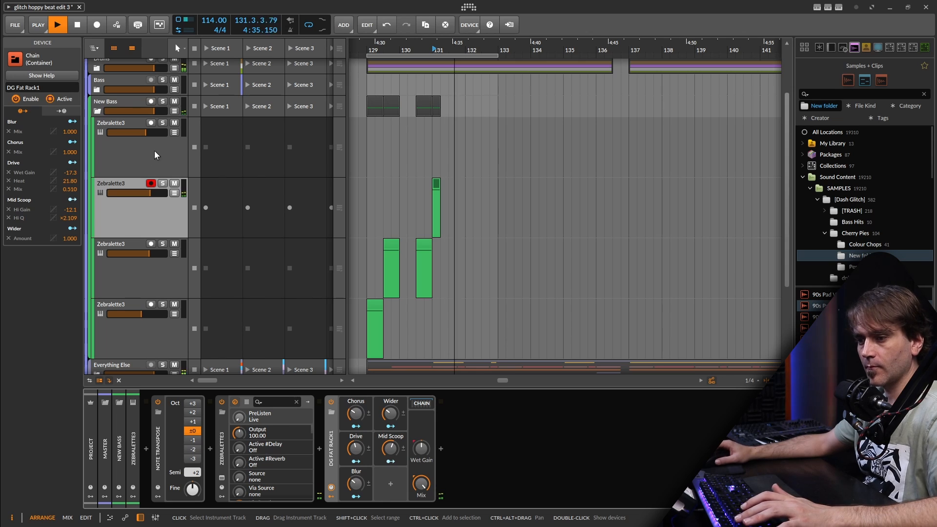
key("space")
Step: Duplicate the topmost Zebralette3 track in the New Bass group and open the copy's synth
left_click(154, 155)
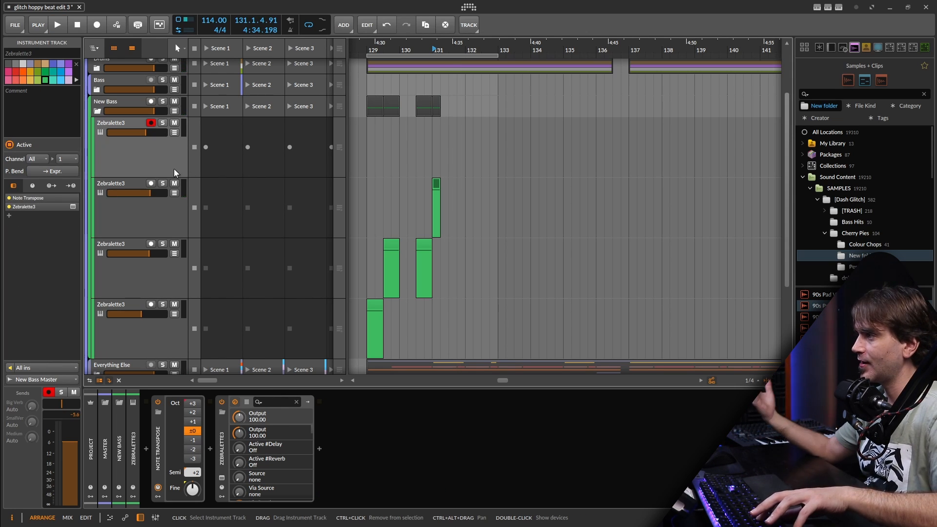
key("ctrl+d")
left_click(222, 482)
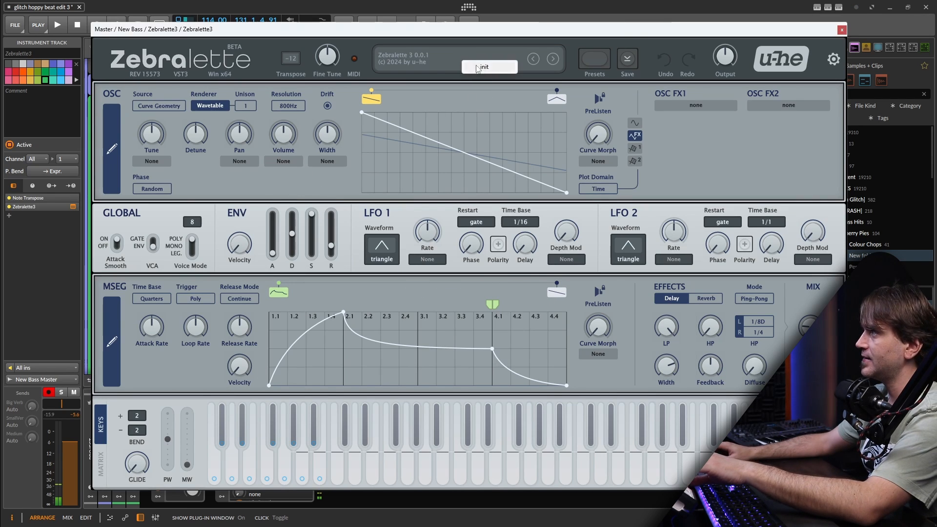
Step: Load the BS Growl 1 preset from the User folder into the duplicated track's synth
left_click(482, 59)
left_click(138, 169)
left_click(333, 159)
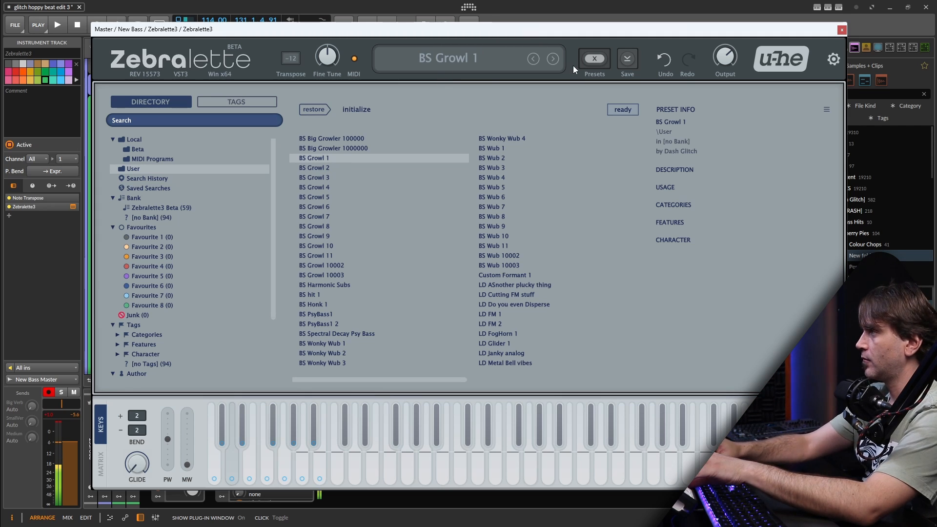
left_click(590, 59)
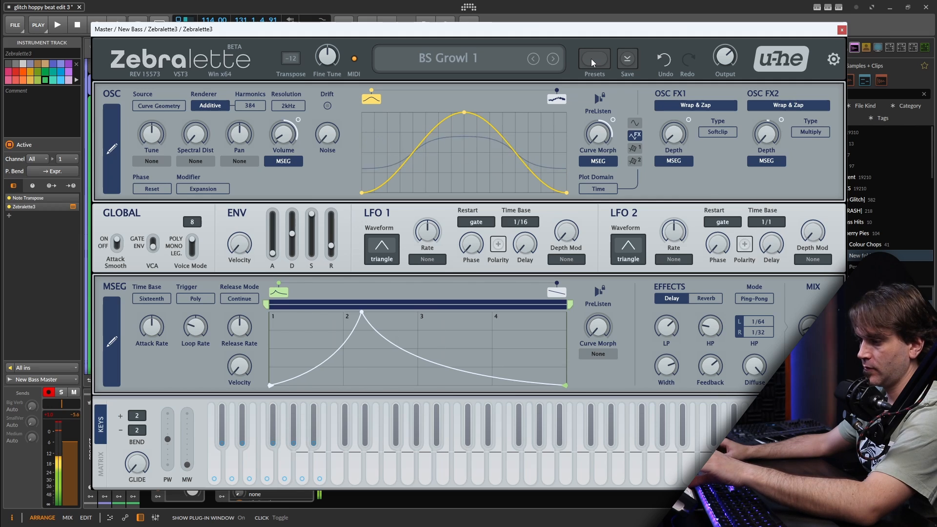
left_click(842, 30)
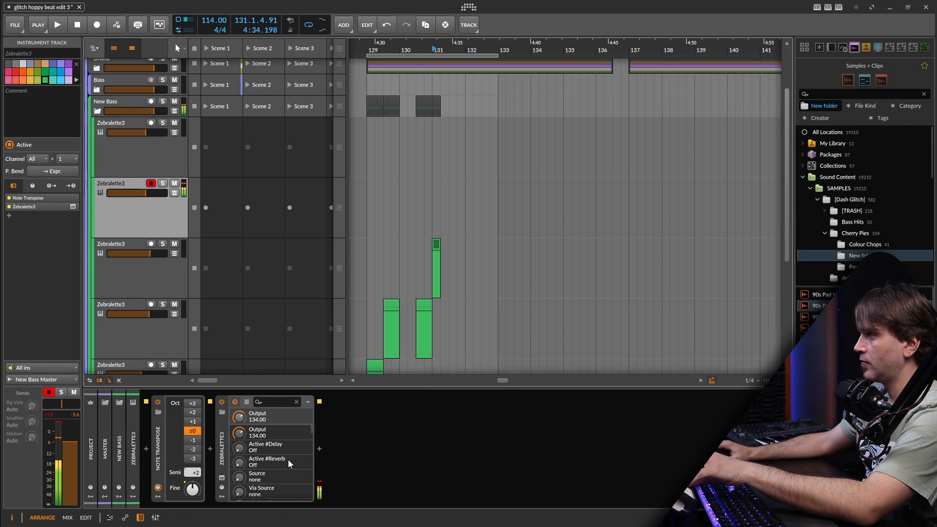
Step: Search the audio effects for "fat" and add DG Fat Rack 1 after the BS Growl 1 synth
left_click(319, 448)
type("fat")
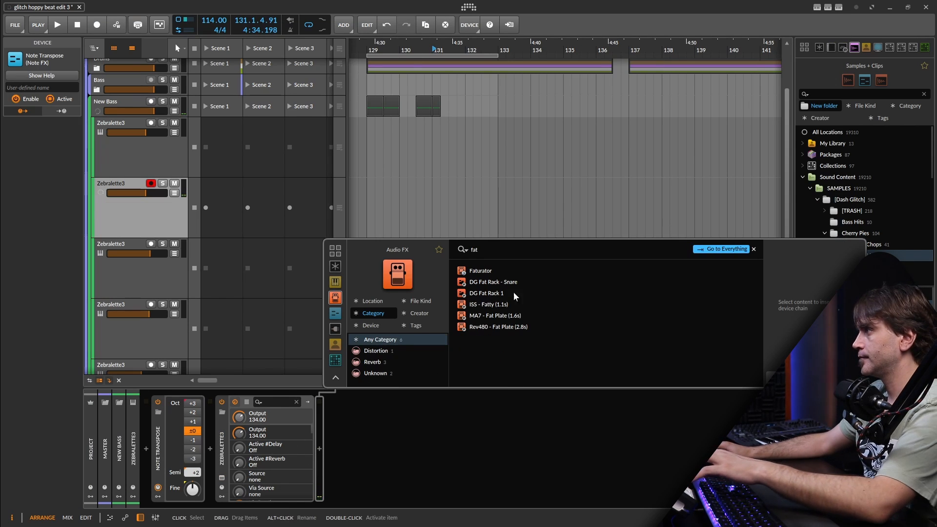
double_click(503, 292)
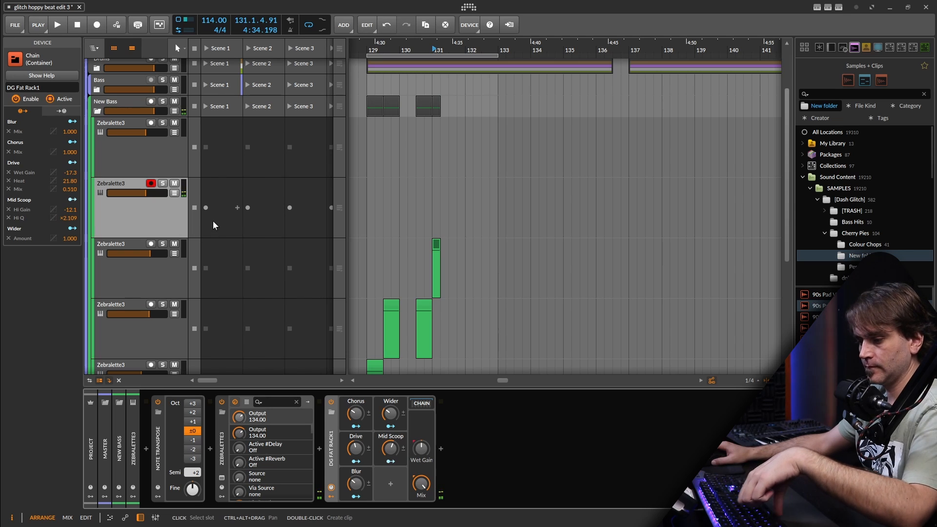
Step: Create a one-bar clip at bar 131 on the growl track with two C1 notes followed by two C#1 notes
key("space")
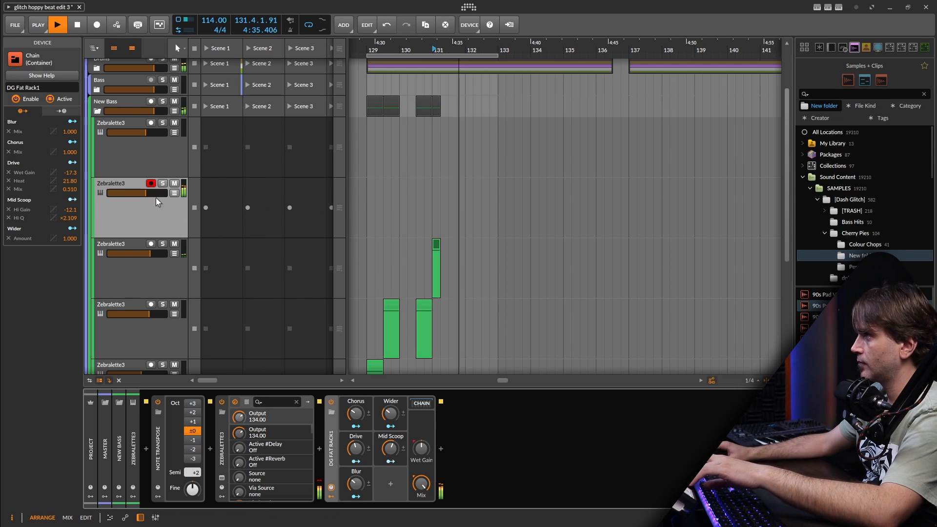
right_click(445, 208)
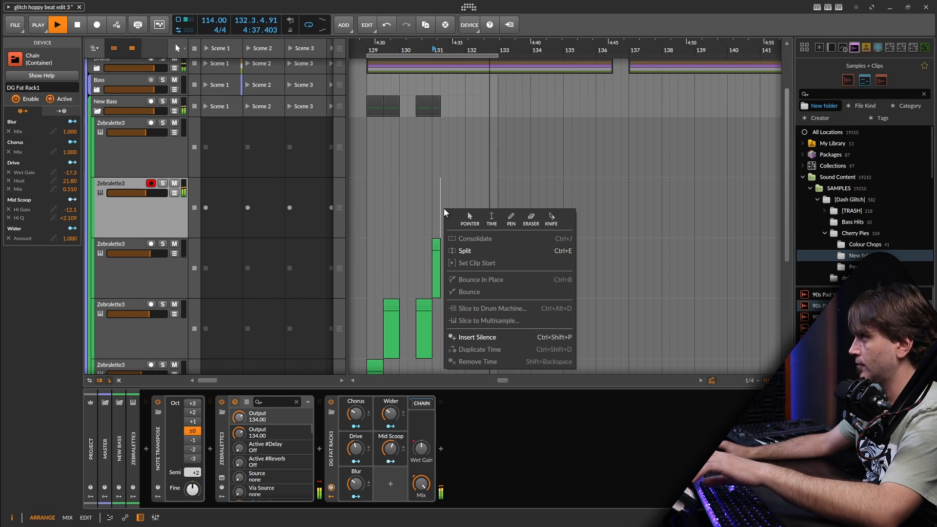
left_click(466, 216)
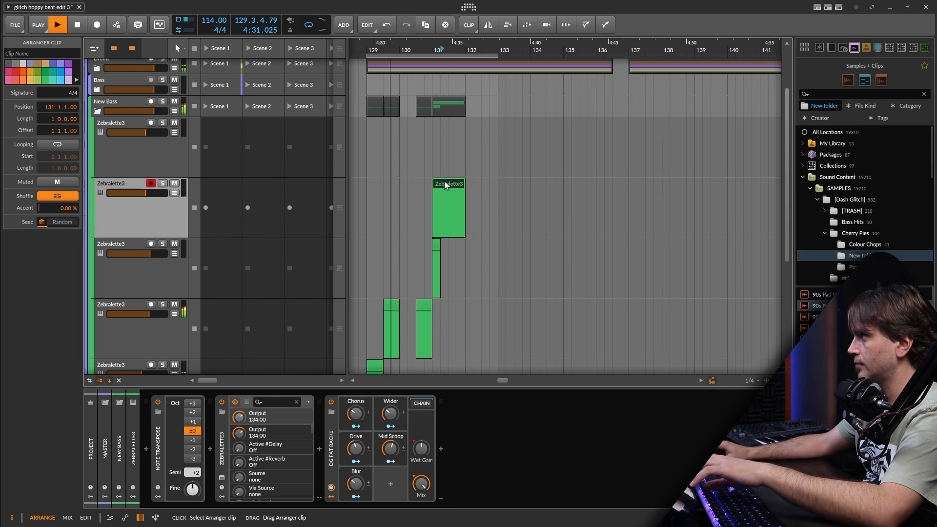
double_click(443, 199)
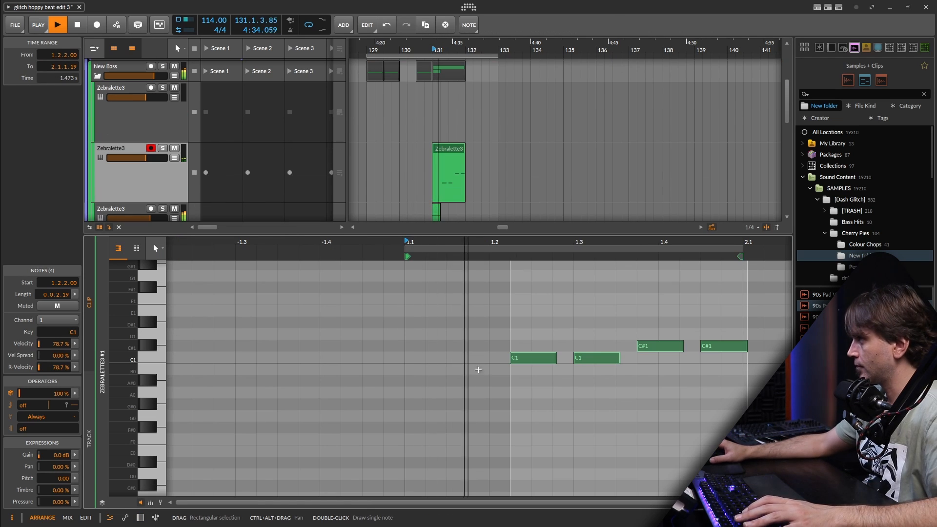
left_click(473, 391)
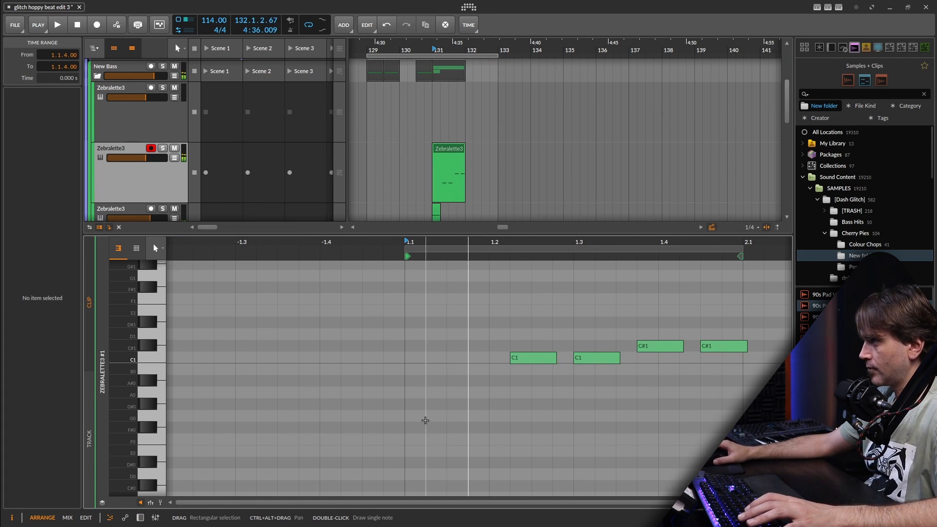
key("d")
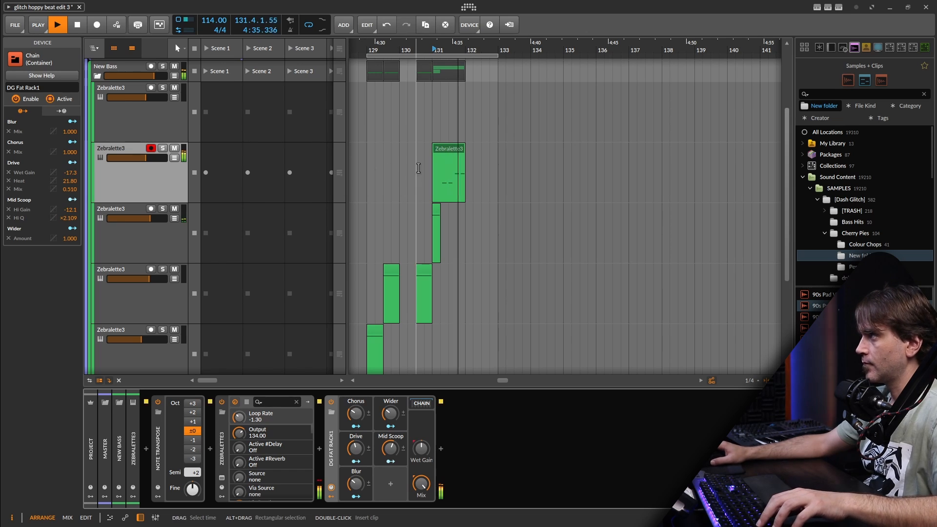
Step: Duplicate the growl track's one-bar clip into bar 132
left_click(443, 152)
key("ctrl+d")
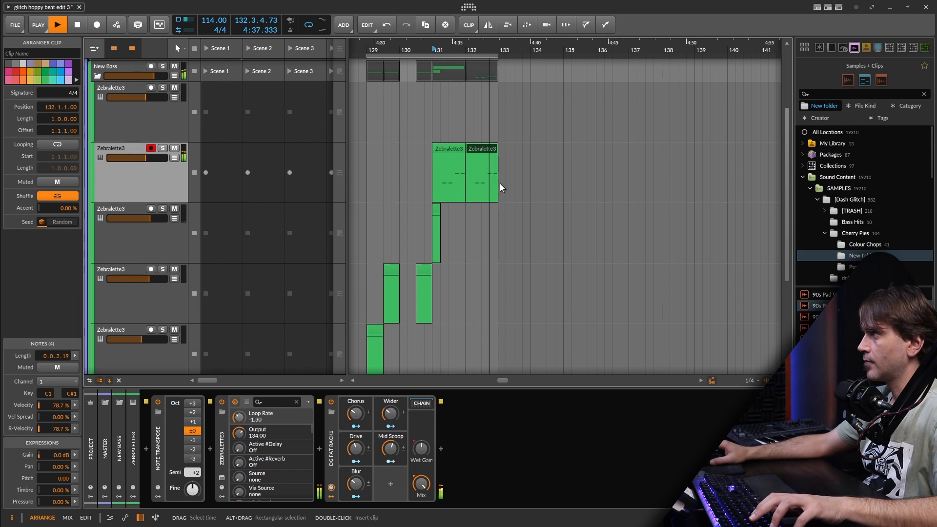
Step: Play the arrangement from around bar 33, expand the Bass group and select the second Main Bass track
scroll(502, 186, "down", 2)
scroll(447, 185, "down", 1)
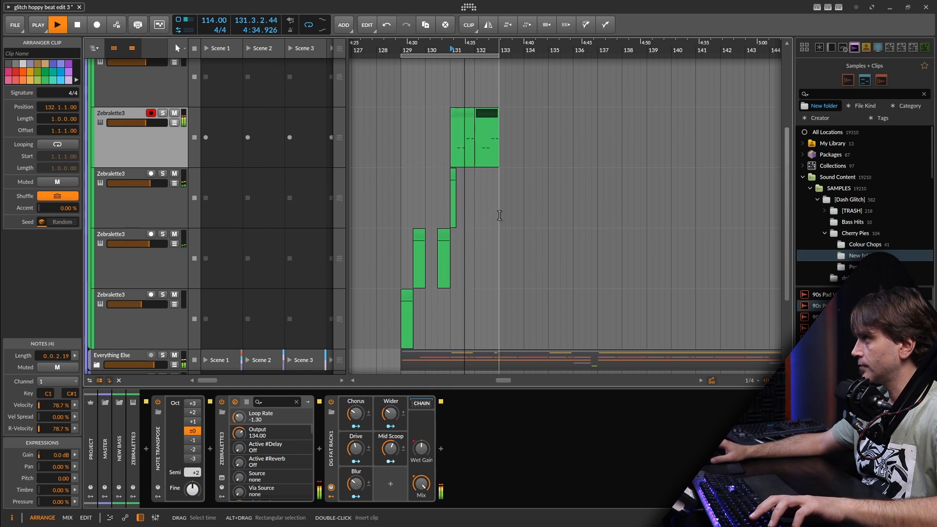
scroll(500, 205, "down", 2)
scroll(497, 204, "down", 3)
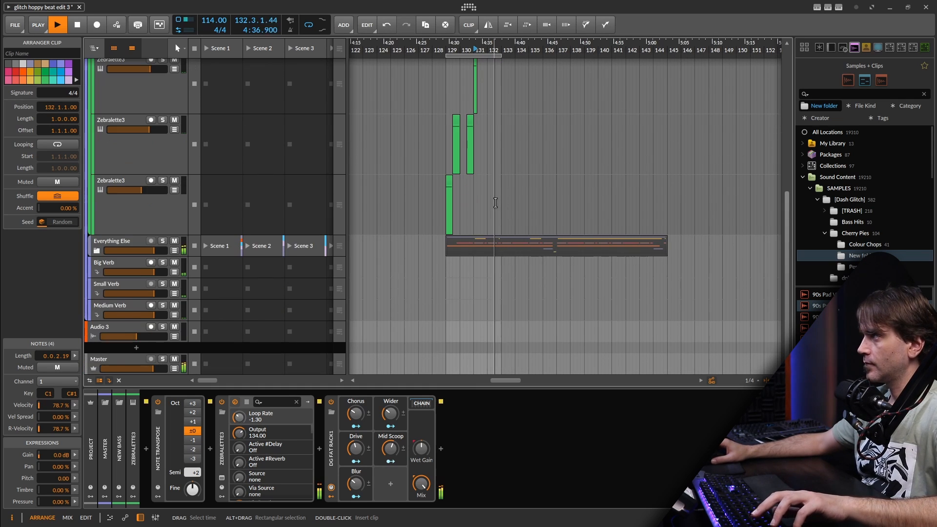
scroll(497, 200, "up", 4)
scroll(507, 190, "up", 3)
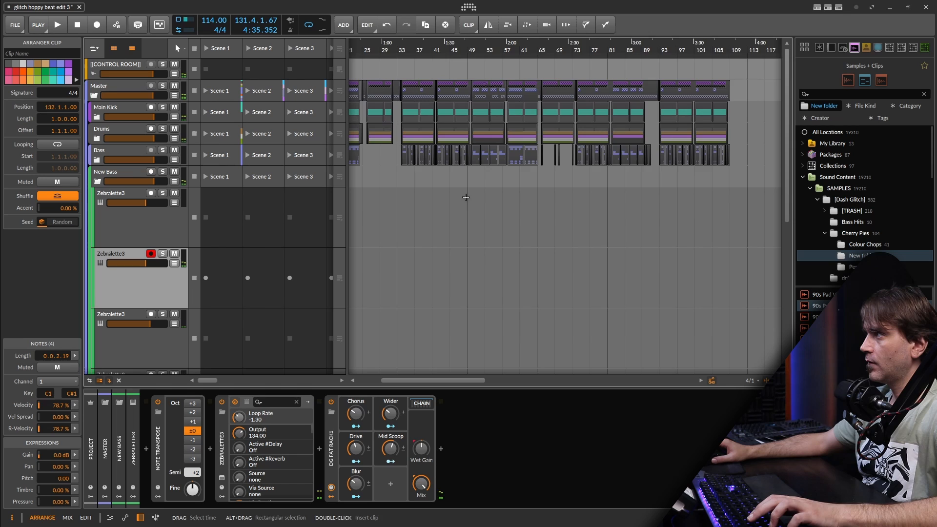
scroll(465, 197, "up", 5)
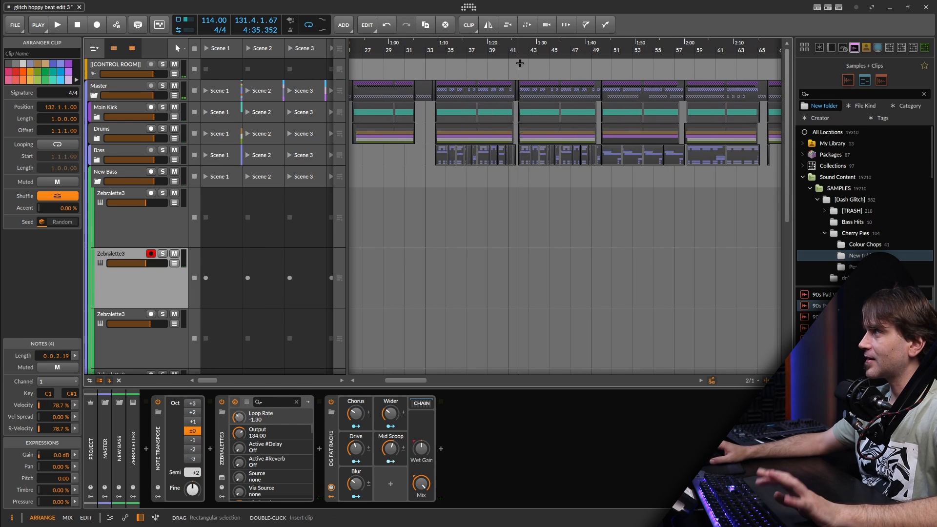
scroll(496, 150, "down", 3)
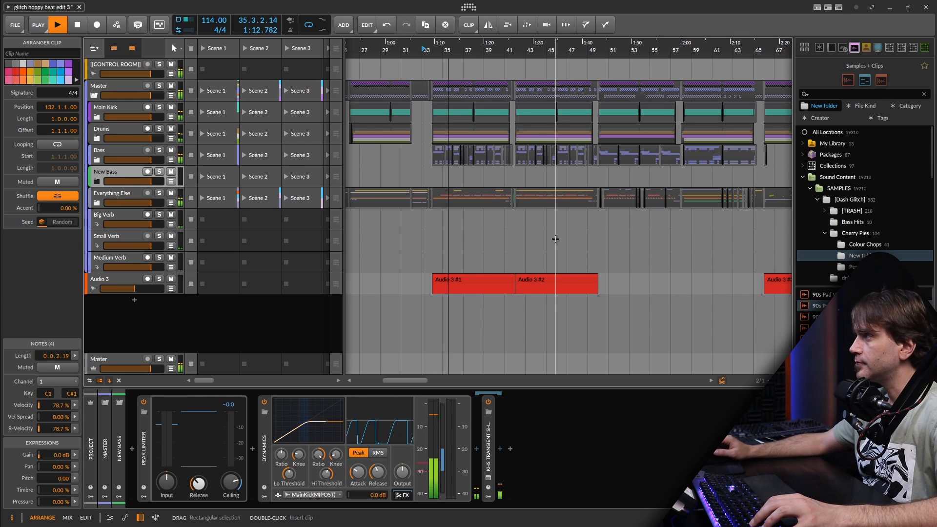
left_click(100, 161)
left_click(120, 211)
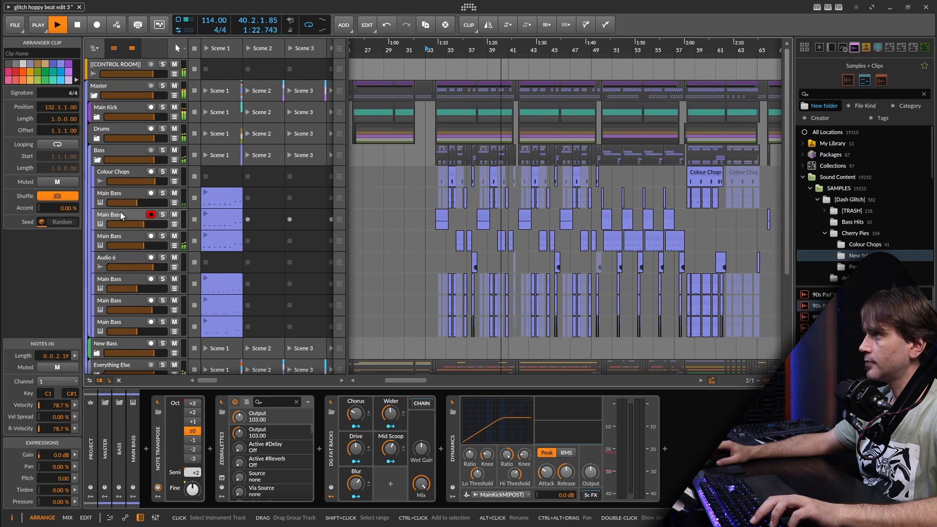
Step: Examine the Zebralette3 settings on the second and first Main Bass tracks during playback
left_click(222, 478)
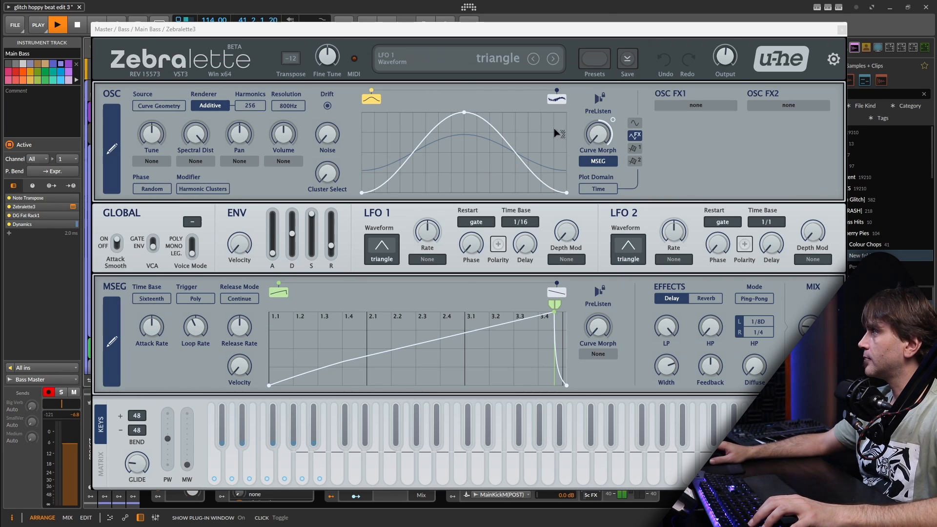
left_click(557, 99)
left_click(841, 30)
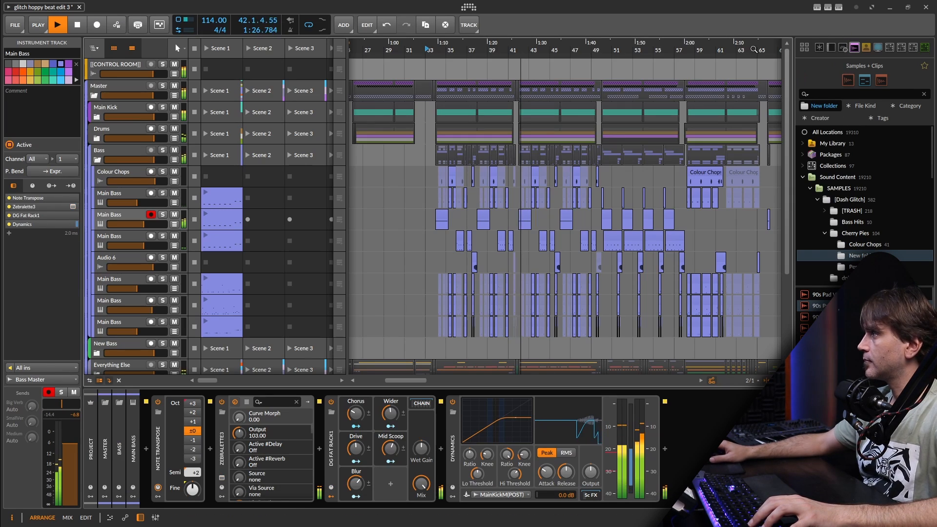
left_click(221, 478)
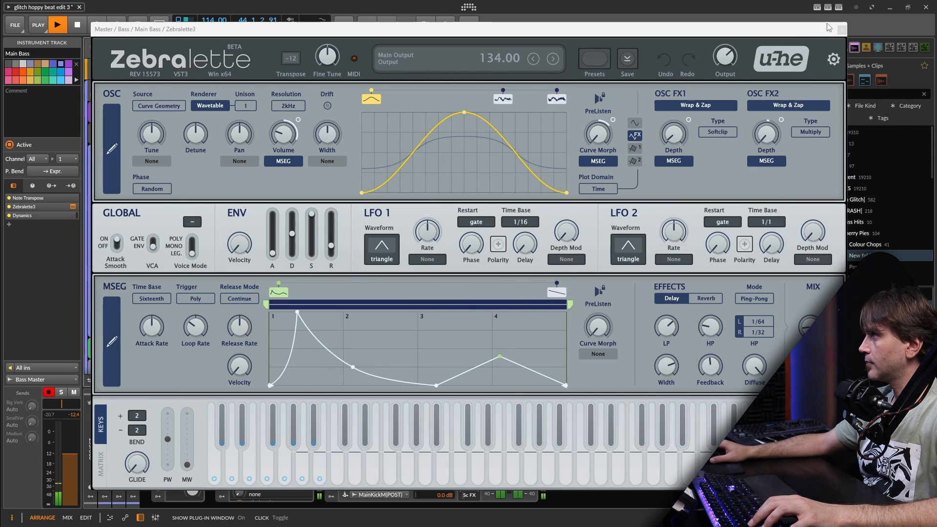
left_click(841, 29)
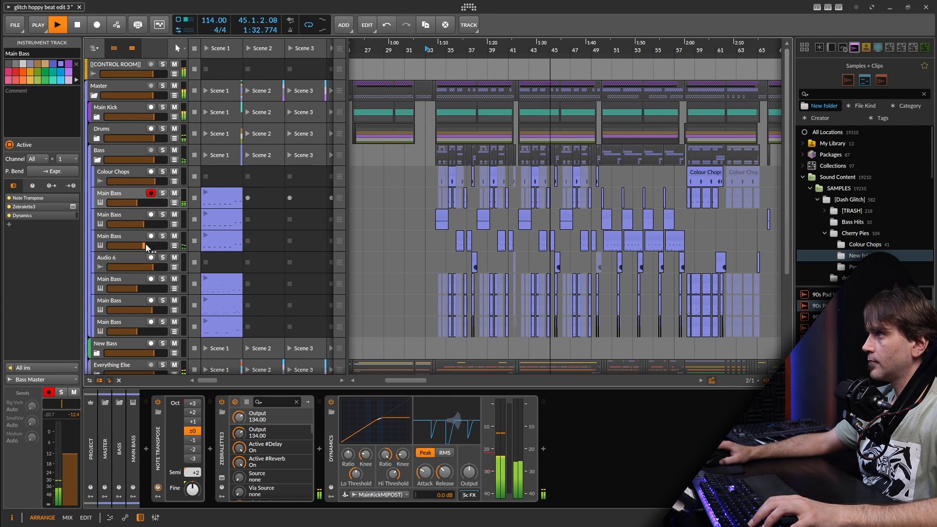
Step: Examine the Zebralette3 settings on the third Main Bass track and the Main Bass track directly below Audio 6 during playback
left_click(234, 292)
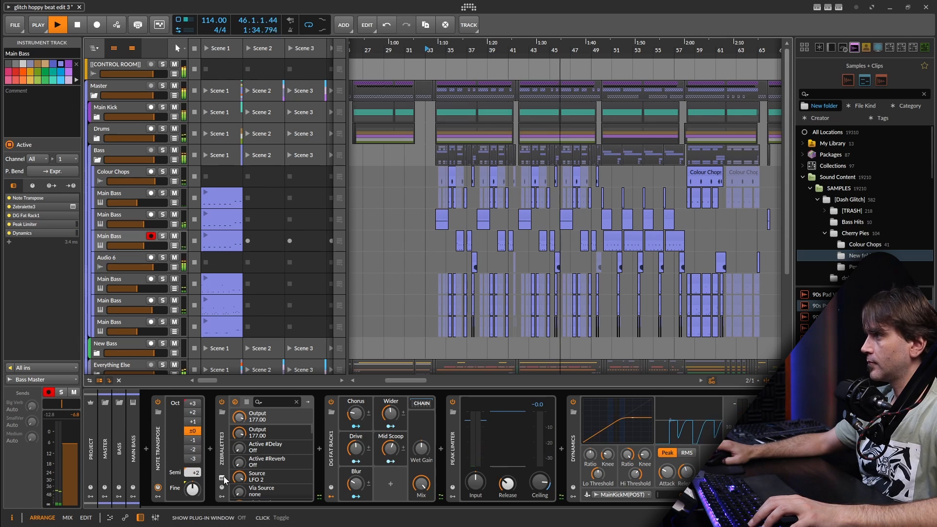
left_click(306, 401)
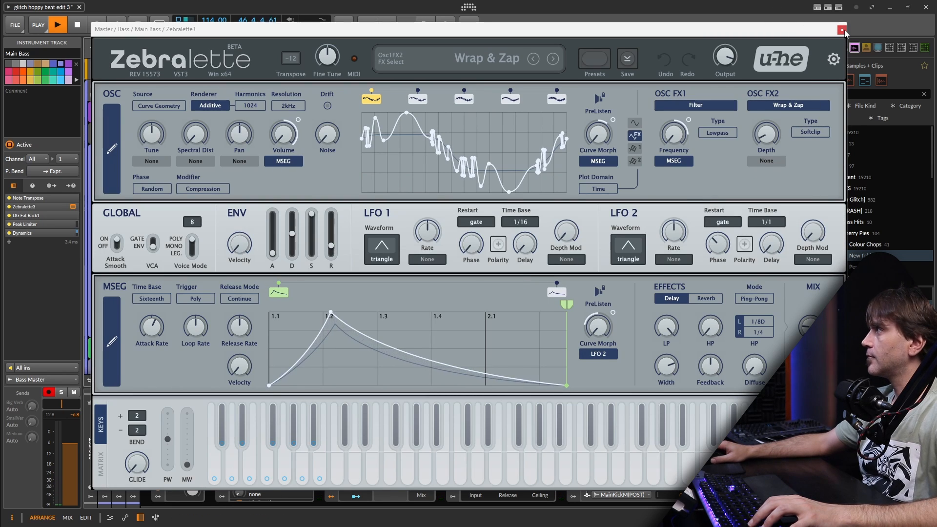
left_click(842, 30)
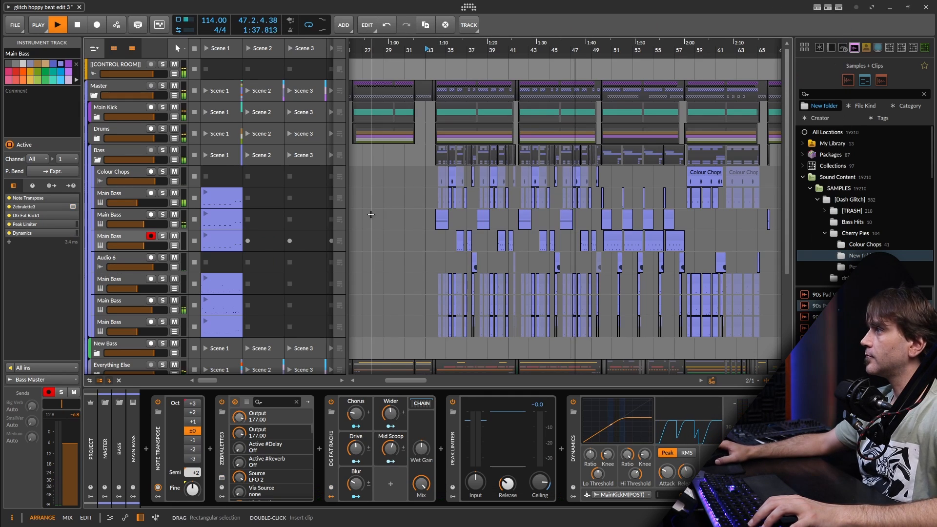
left_click(129, 280)
left_click(307, 401)
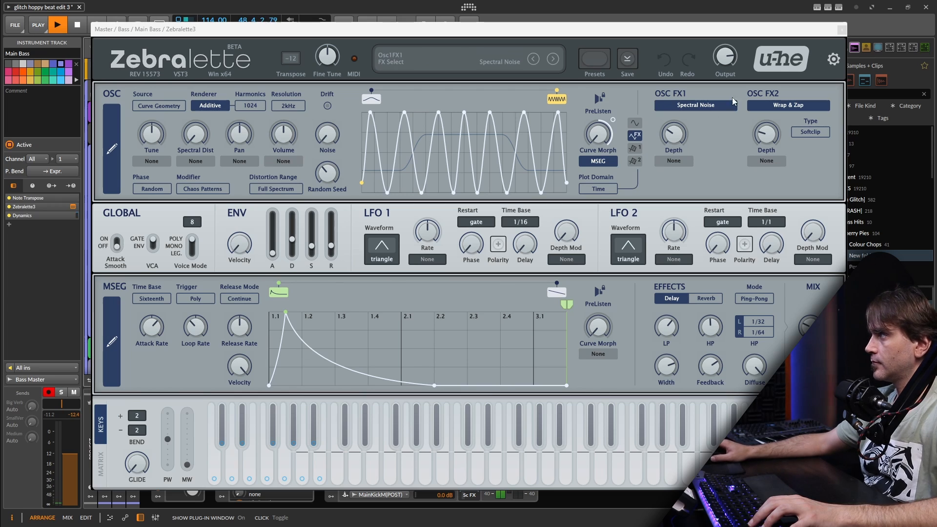
left_click(841, 30)
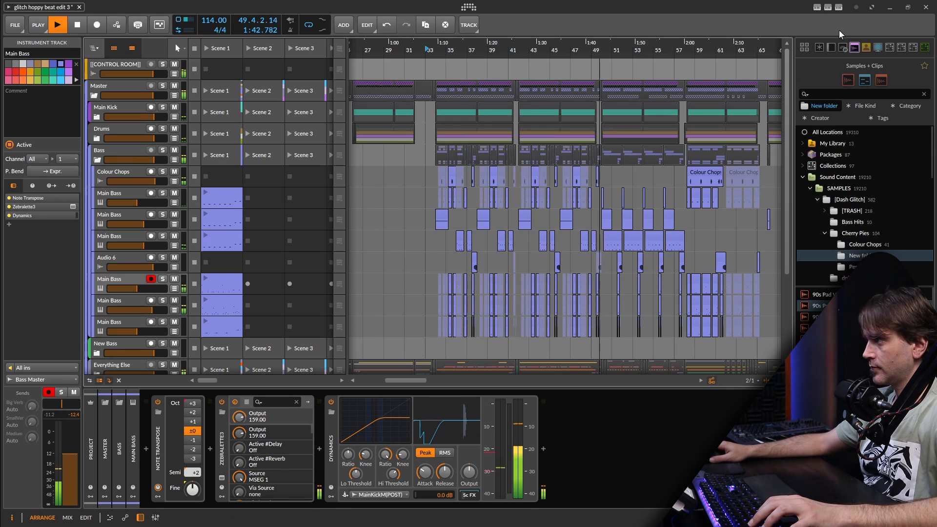
Step: Collapse the Bass group in the arrangement to hide its individual tracks
left_click(92, 172)
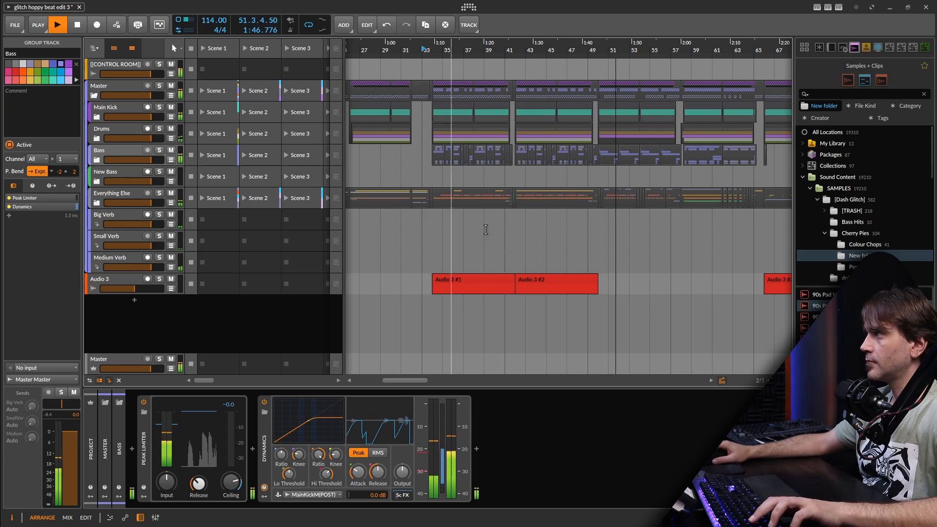
scroll(527, 278, "right", 3)
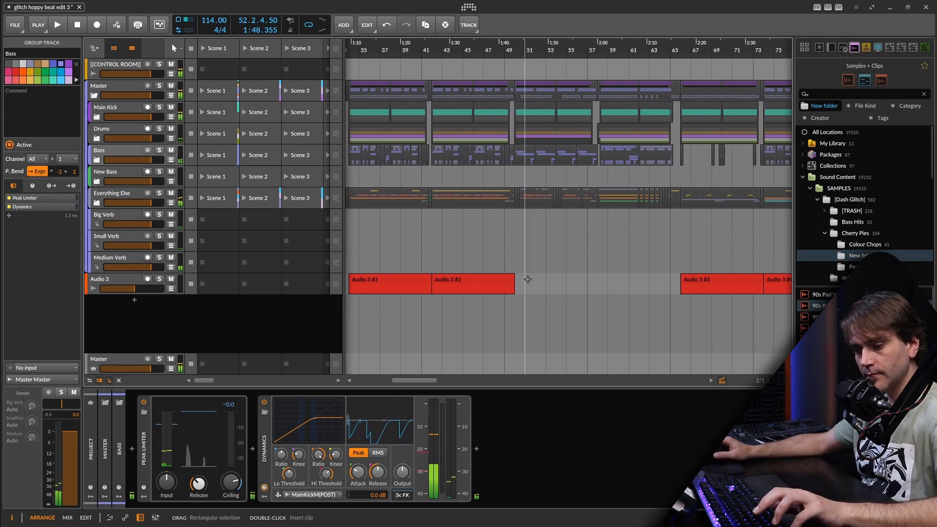